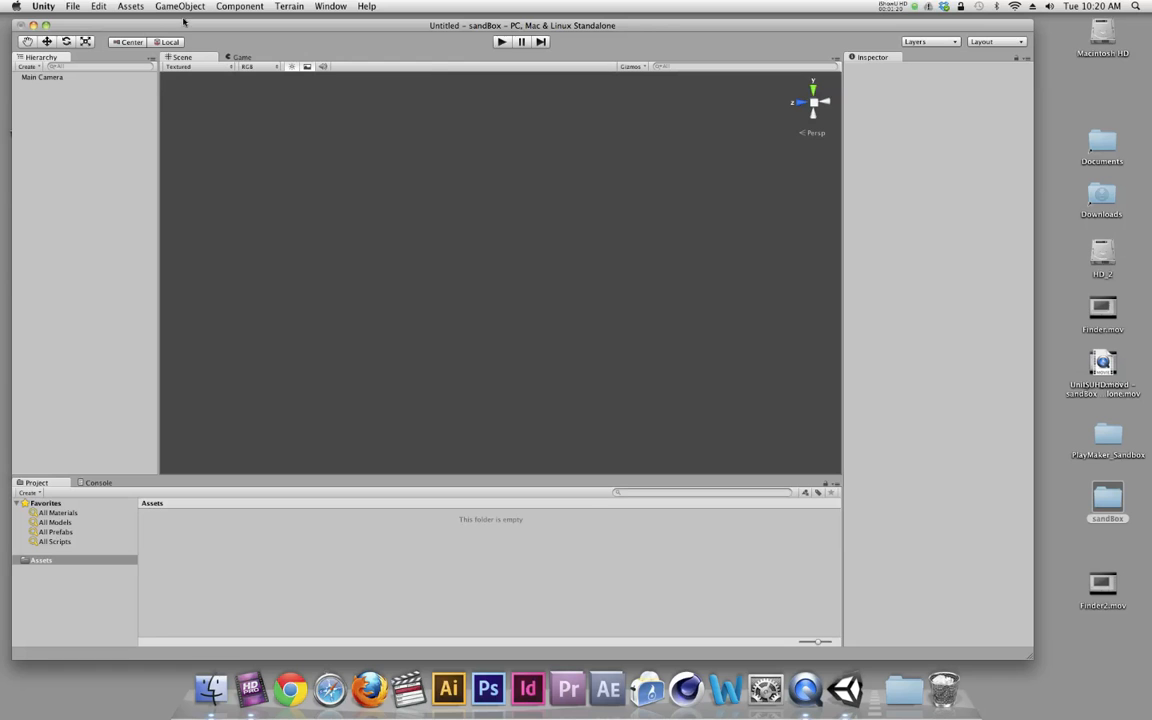
# Step: Create a terrain and set its width, height and length to 200 each in the heightmap resolution settings
pyautogui.click(290, 7)
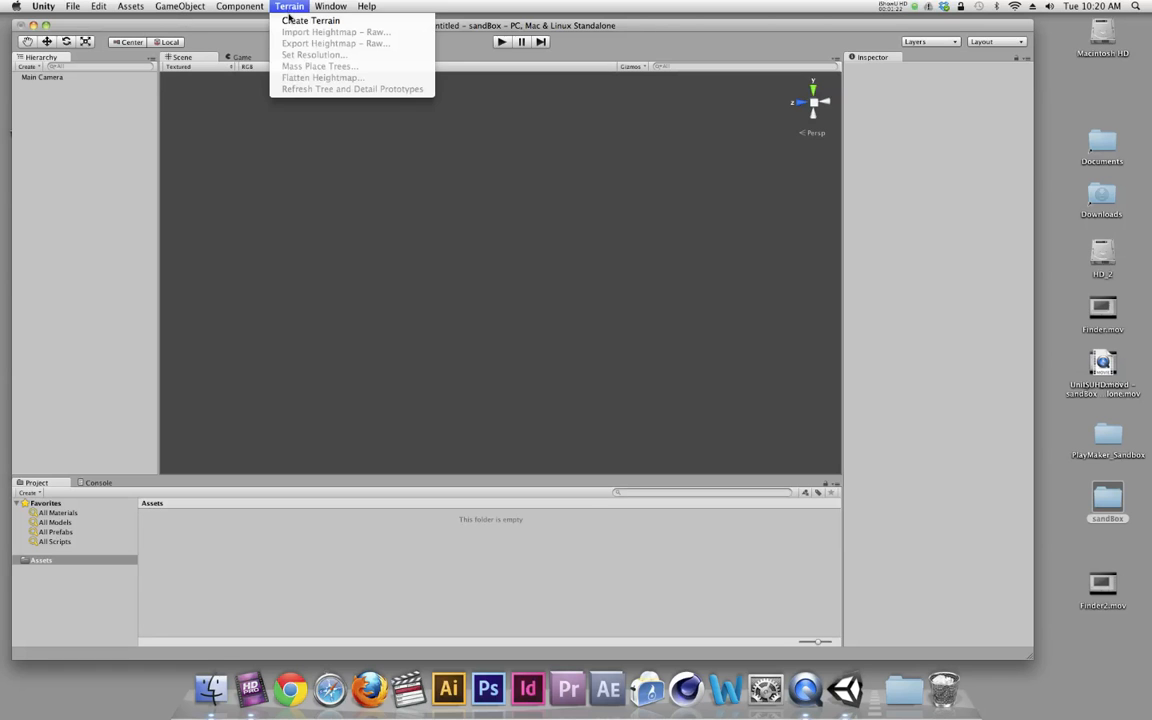
pyautogui.click(289, 21)
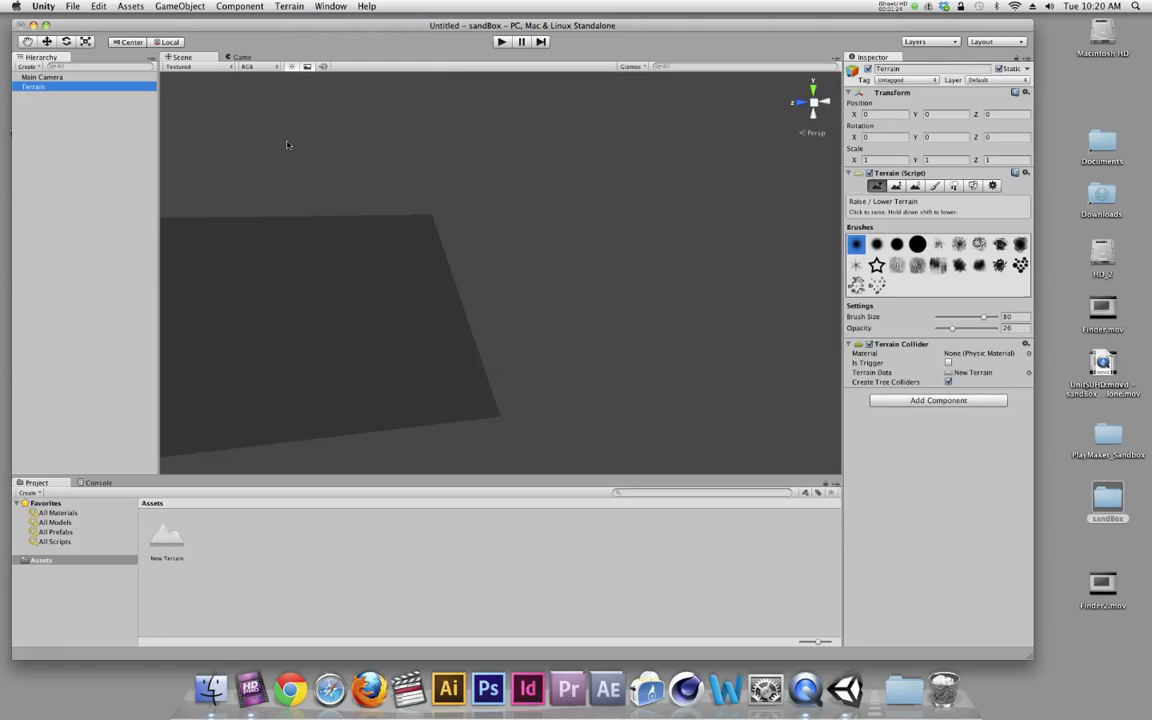
pyautogui.click(35, 87)
pyautogui.click(290, 7)
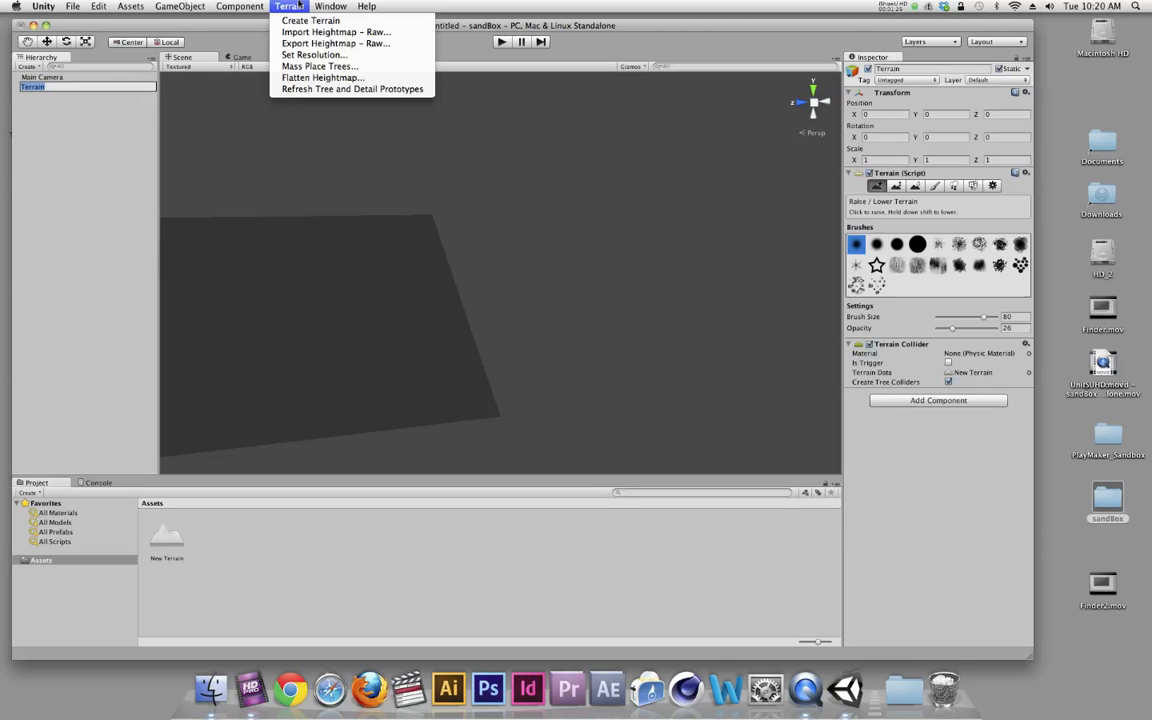
pyautogui.click(300, 55)
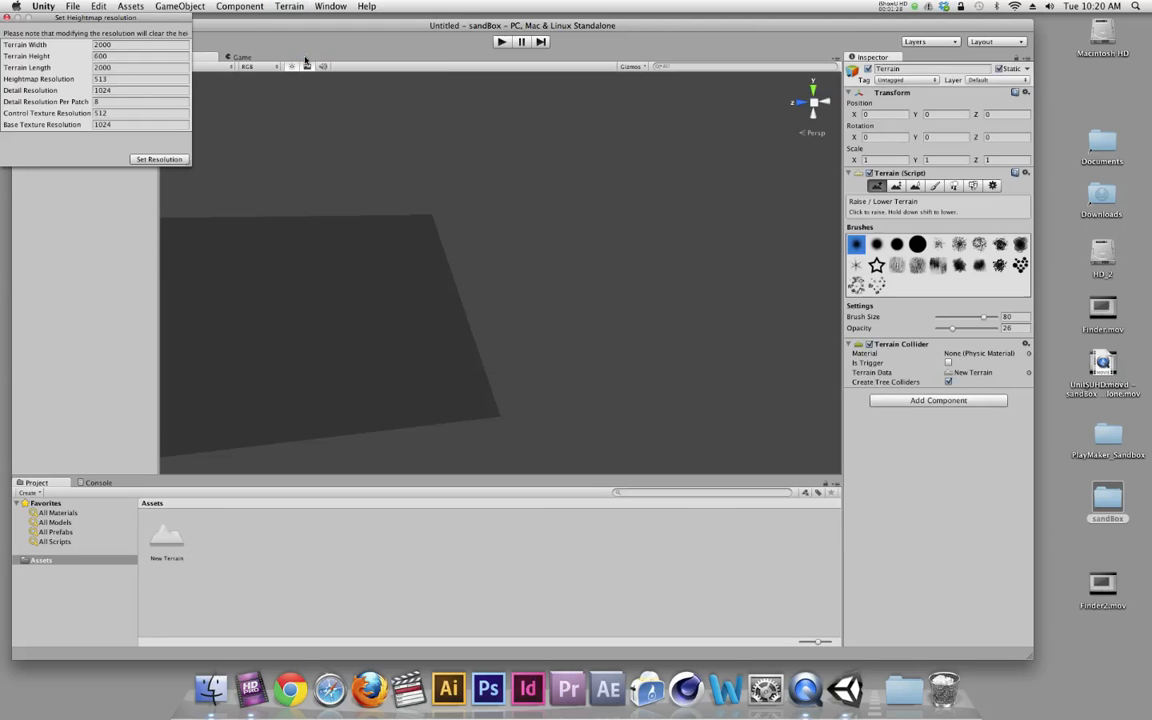
pyautogui.moveTo(122, 44); pyautogui.dragTo(64, 43)
pyautogui.write('200')
pyautogui.press('Tab')
pyautogui.write('200')
pyautogui.press('Tab')
pyautogui.write('200')
pyautogui.click(159, 159)
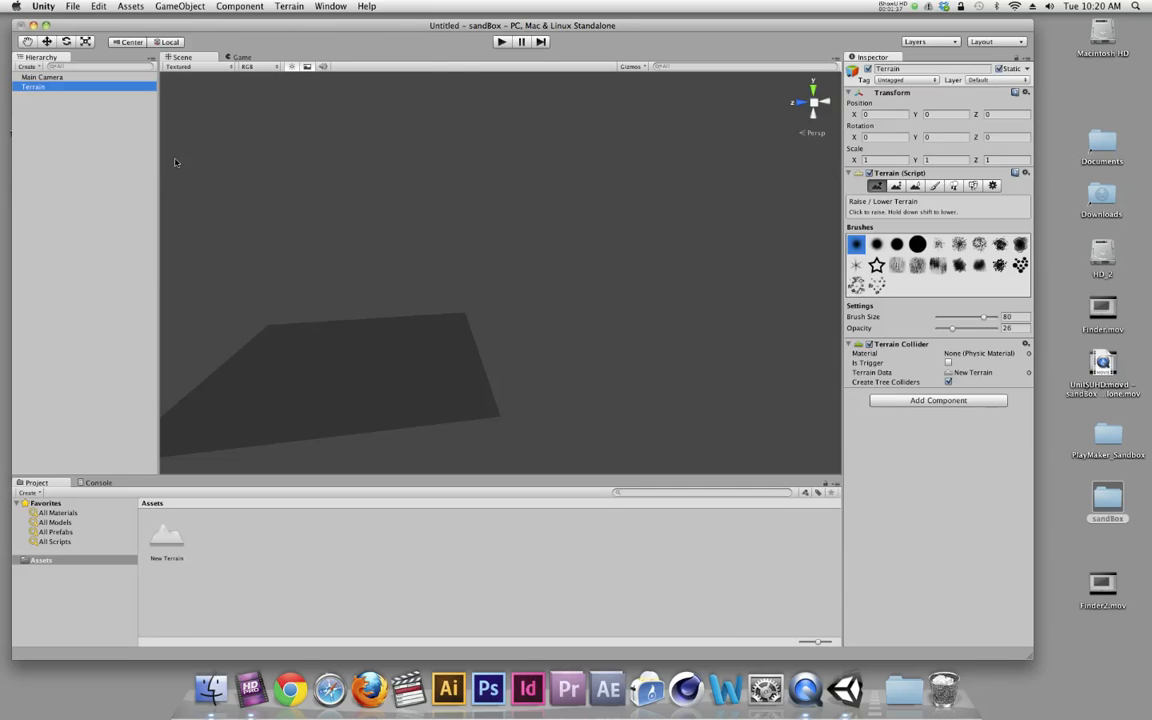
# Step: Add a directional light to the scene and set its intensity to 0.4
pyautogui.keyDown('alt'); pyautogui.click(324, 316); pyautogui.keyUp('alt')
pyautogui.moveTo(319, 316)
pyautogui.keyDown('alt'); pyautogui.mouseDown()
pyautogui.moveTo(460, 309)
pyautogui.moveTo(468, 390)
pyautogui.mouseUp(); pyautogui.keyUp('alt')
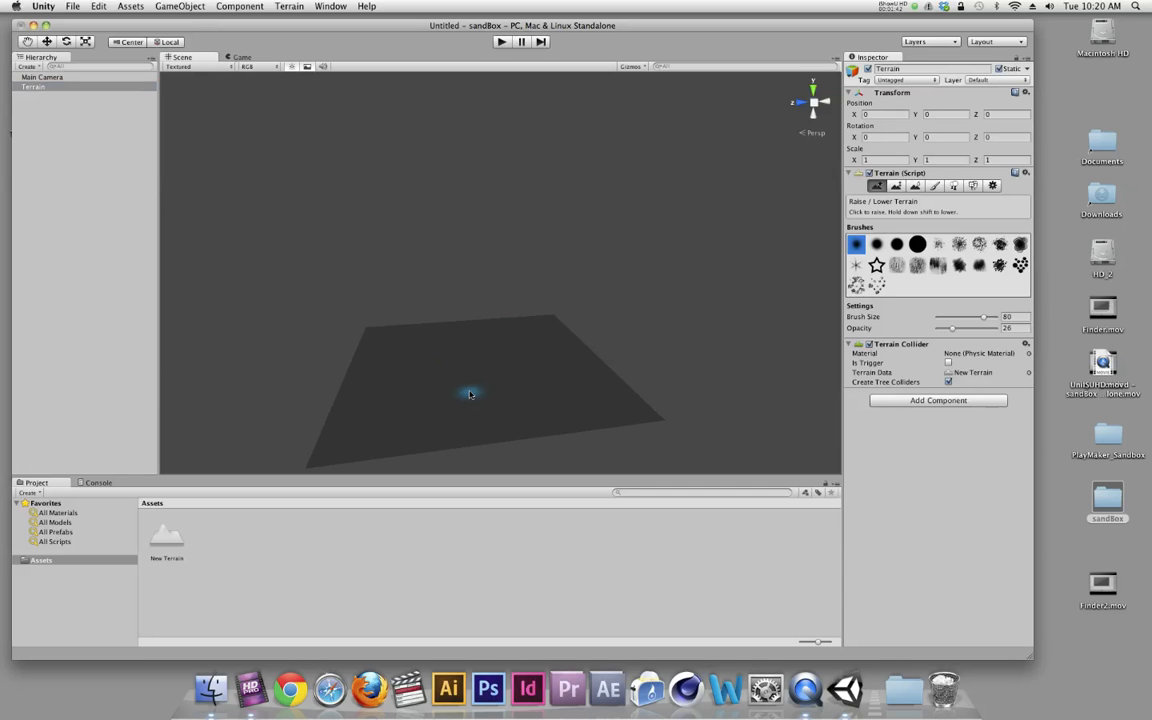
pyautogui.keyDown('alt'); pyautogui.moveTo(485, 391); pyautogui.dragTo(449, 386); pyautogui.keyUp('alt')
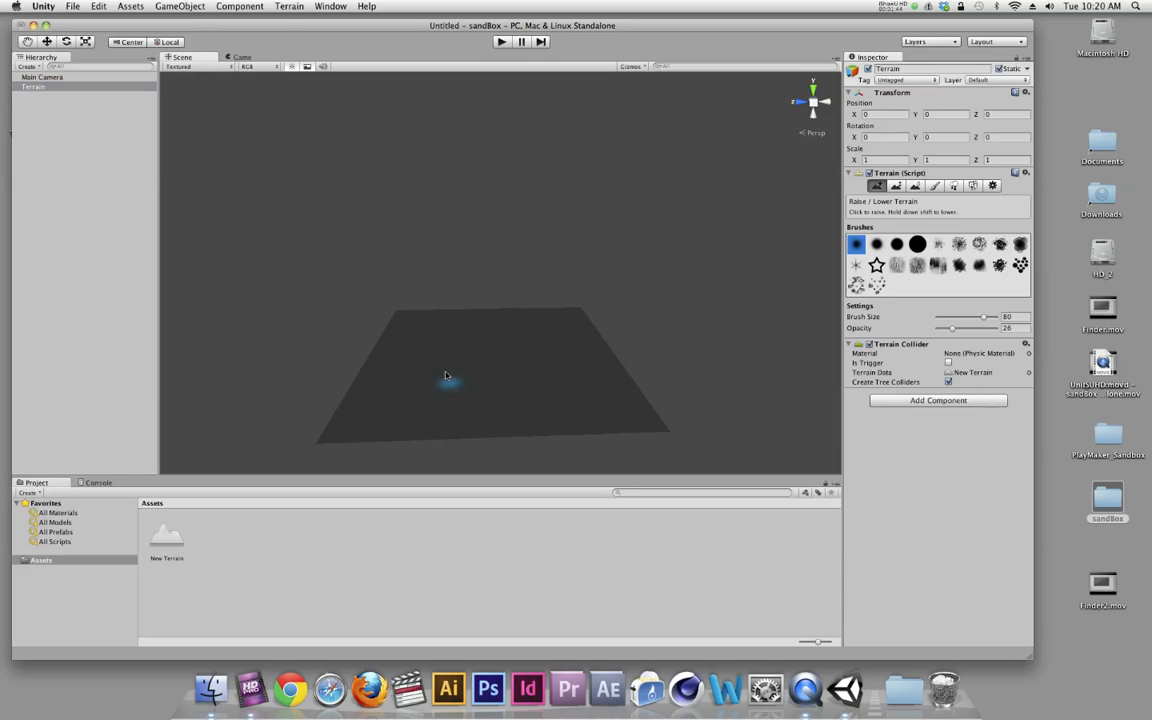
pyautogui.click(175, 6)
pyautogui.moveTo(172, 32)
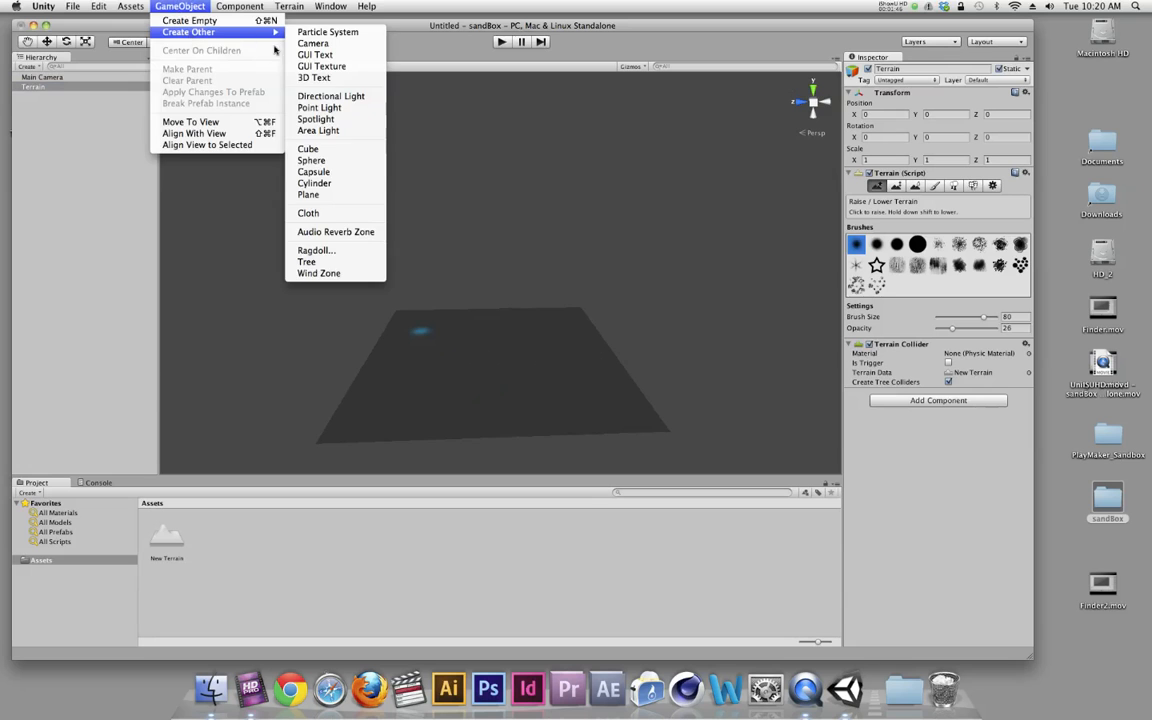
pyautogui.click(325, 96)
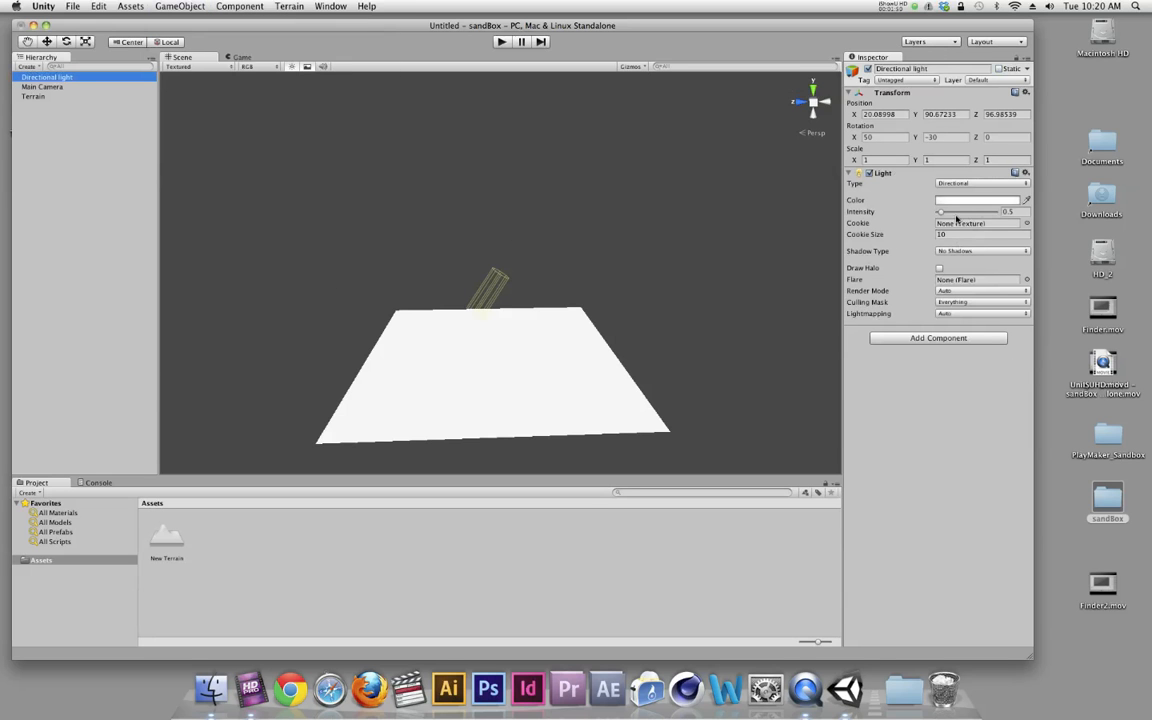
pyautogui.click(1008, 212)
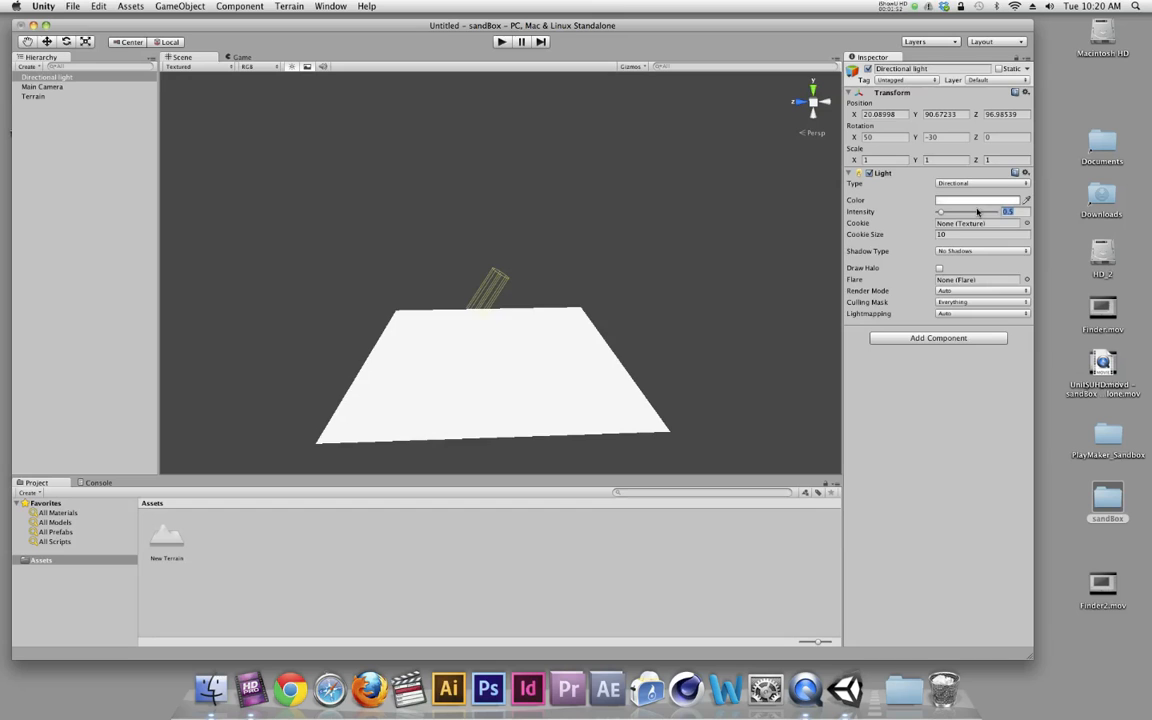
pyautogui.write('0.4')
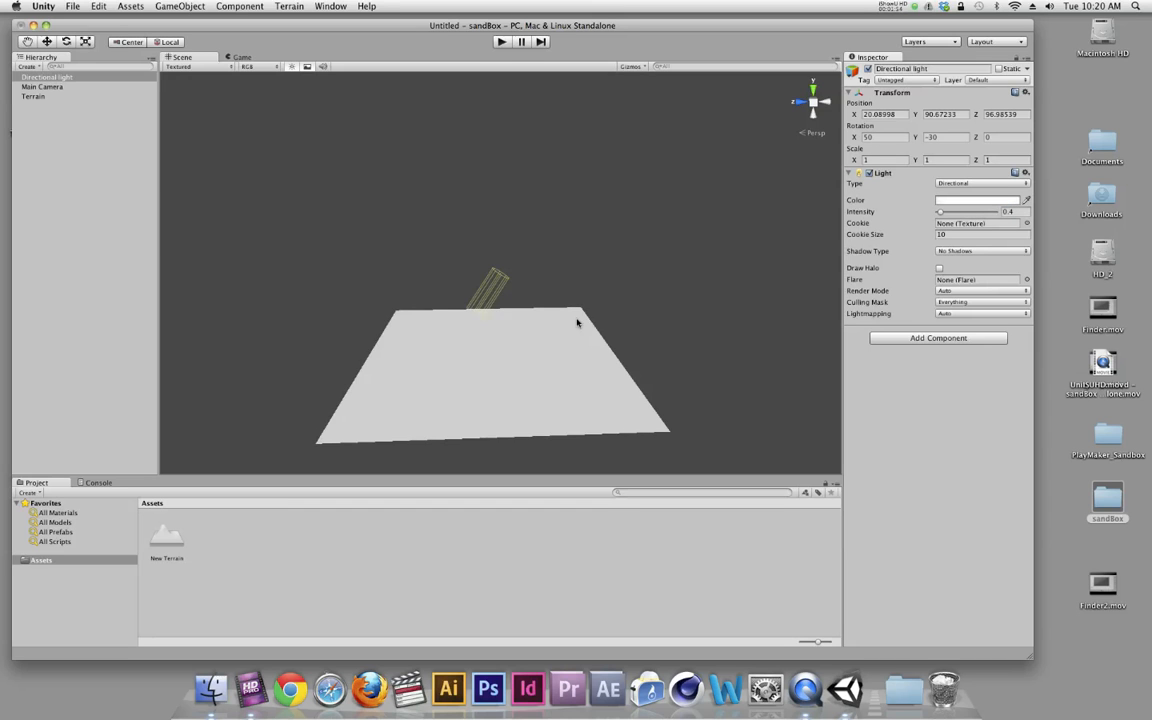
# Step: Create a cube and set its Y scale to 2
pyautogui.click(178, 6)
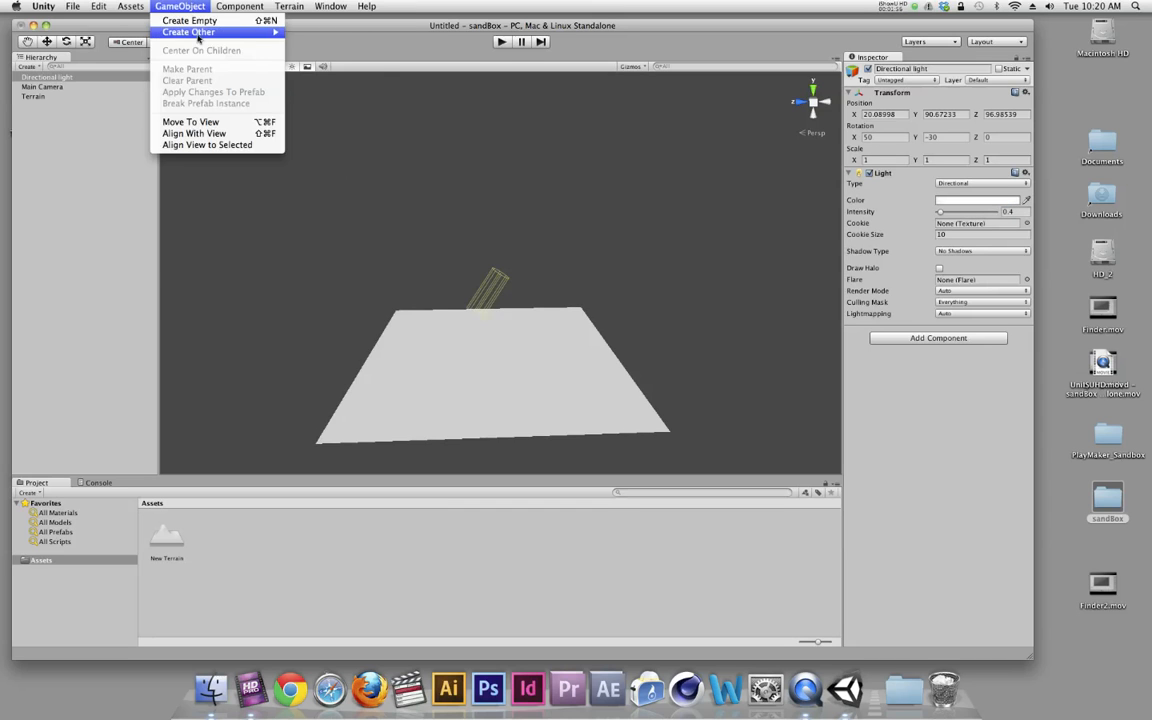
pyautogui.moveTo(198, 37)
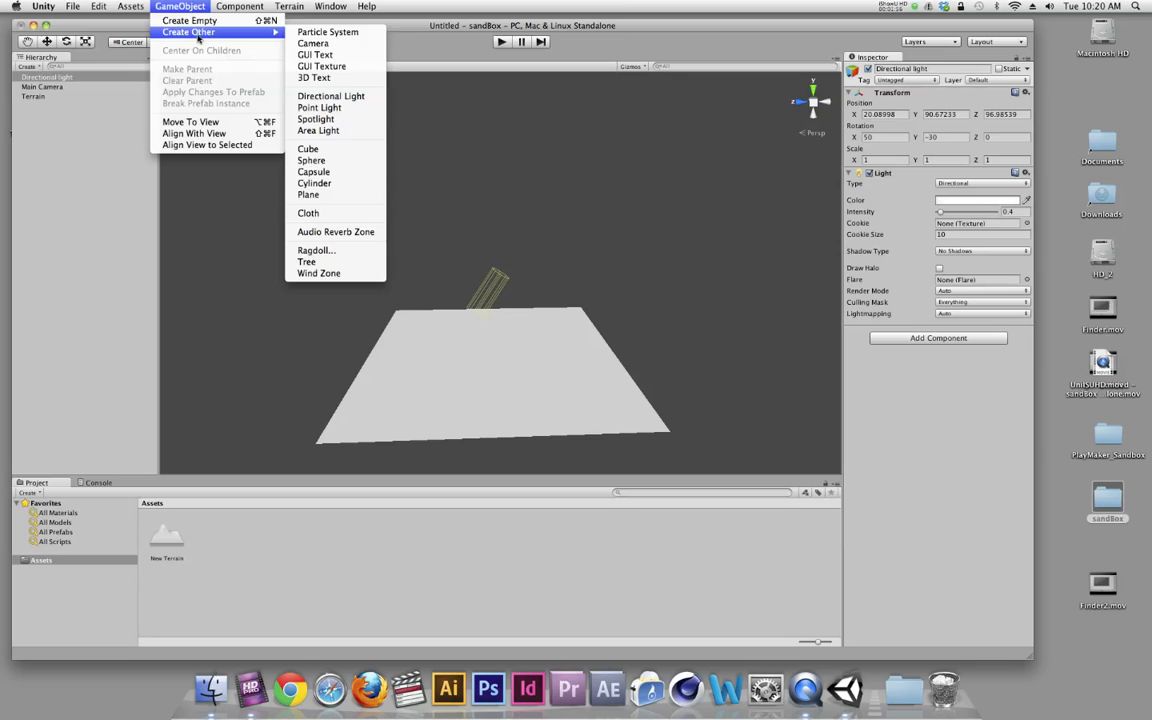
pyautogui.click(308, 149)
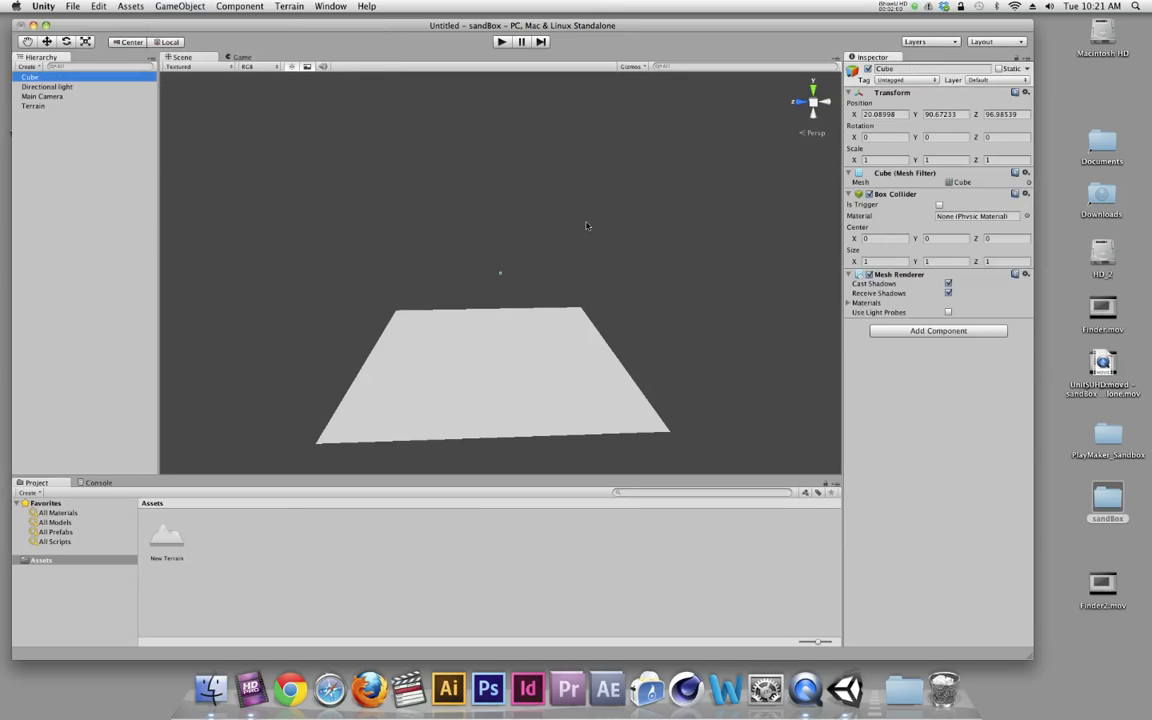
pyautogui.click(926, 160)
pyautogui.write('2')
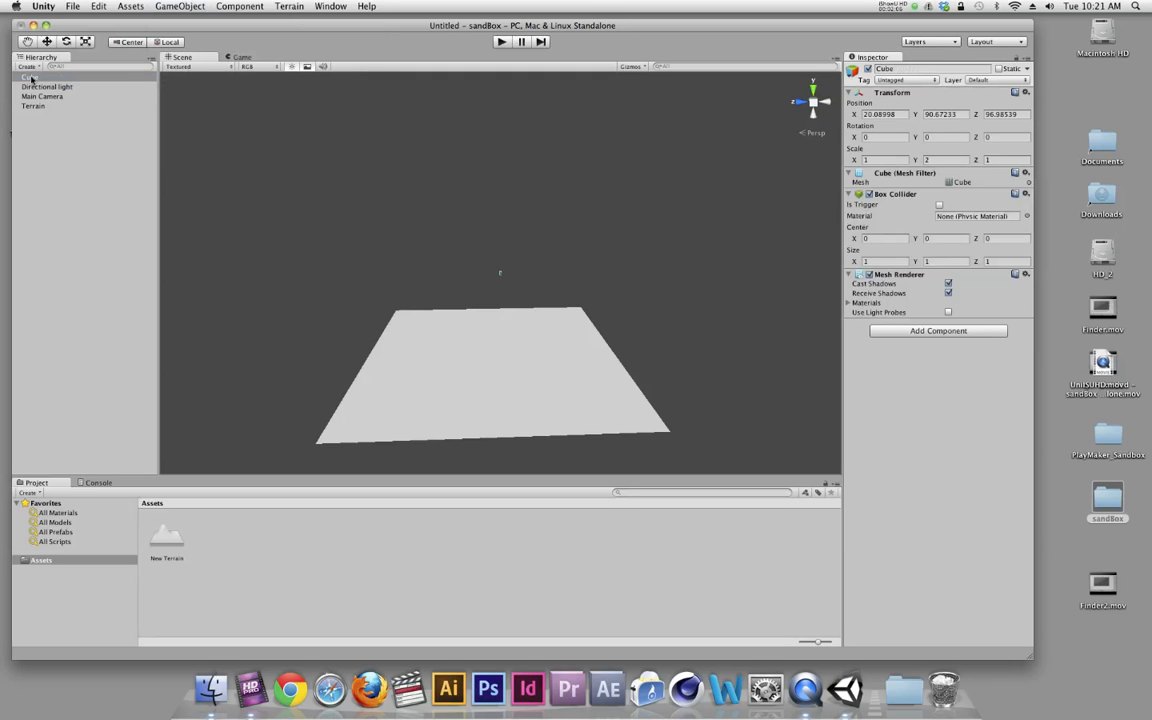
pyautogui.click(898, 159)
# Step: Move the cube down towards the terrain to a Y position of about 86
pyautogui.doubleClick(30, 77)
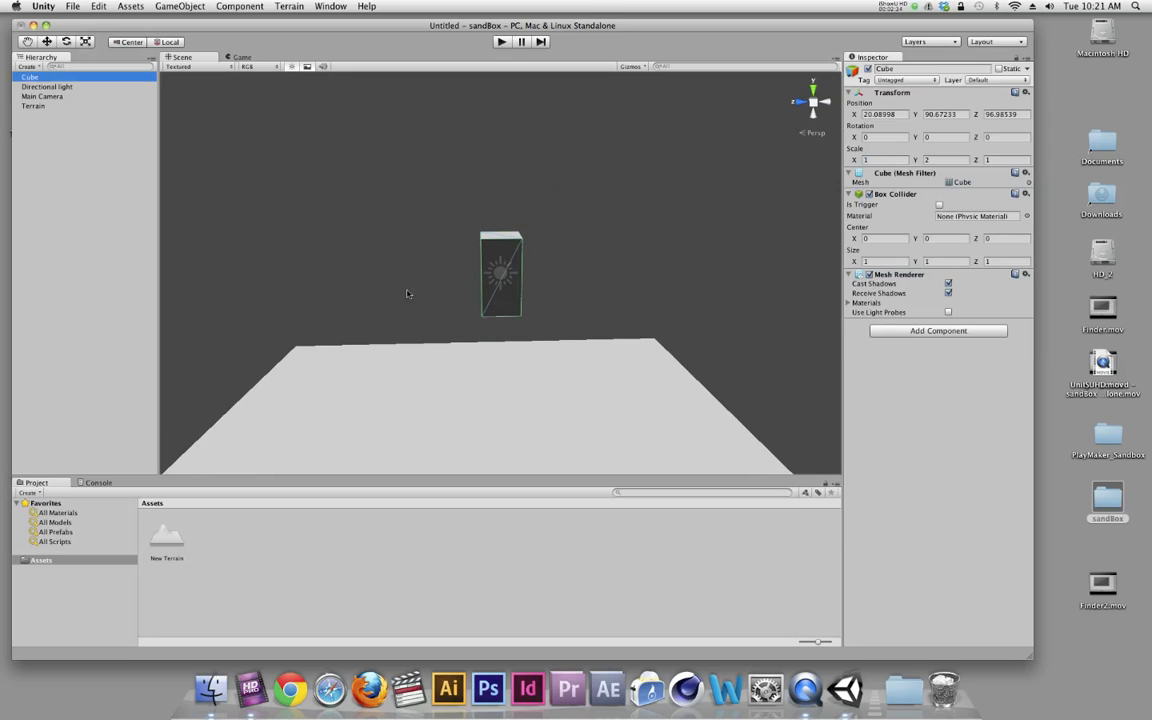
pyautogui.click(46, 41)
pyautogui.moveTo(498, 228); pyautogui.dragTo(500, 335)
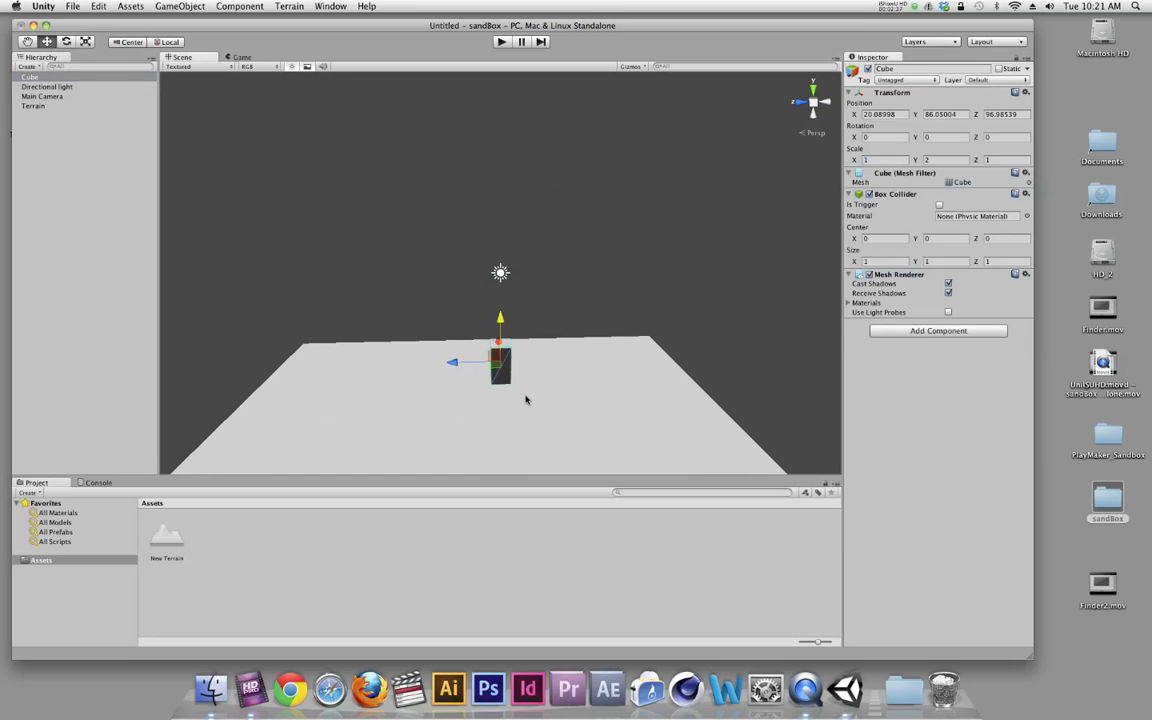
# Step: Place the cube at the world origin by setting its X, Y and Z position to 0
pyautogui.click(880, 114)
pyautogui.write('0')
pyautogui.press('Tab')
pyautogui.write('0')
pyautogui.press('Tab')
pyautogui.write('0')
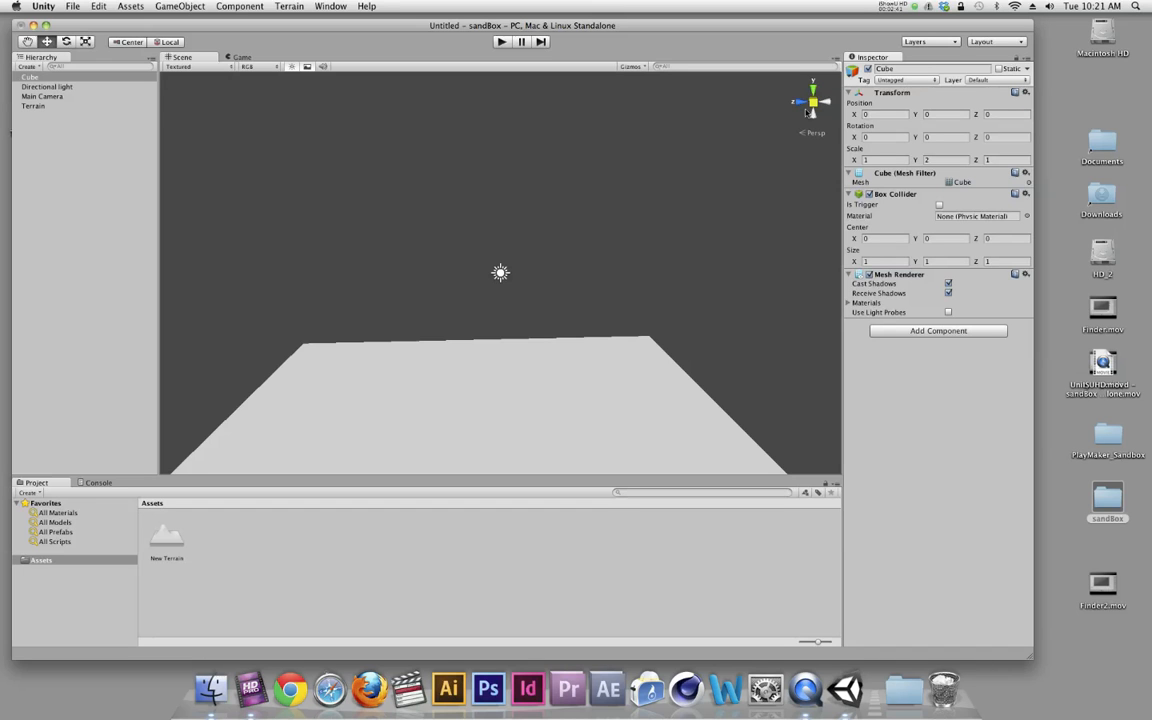
# Step: Raise the cube by setting its Y position to 1
pyautogui.doubleClick(28, 76)
pyautogui.keyDown('alt'); pyautogui.moveTo(427, 314); pyautogui.dragTo(497, 207); pyautogui.keyUp('alt')
pyautogui.click(945, 114)
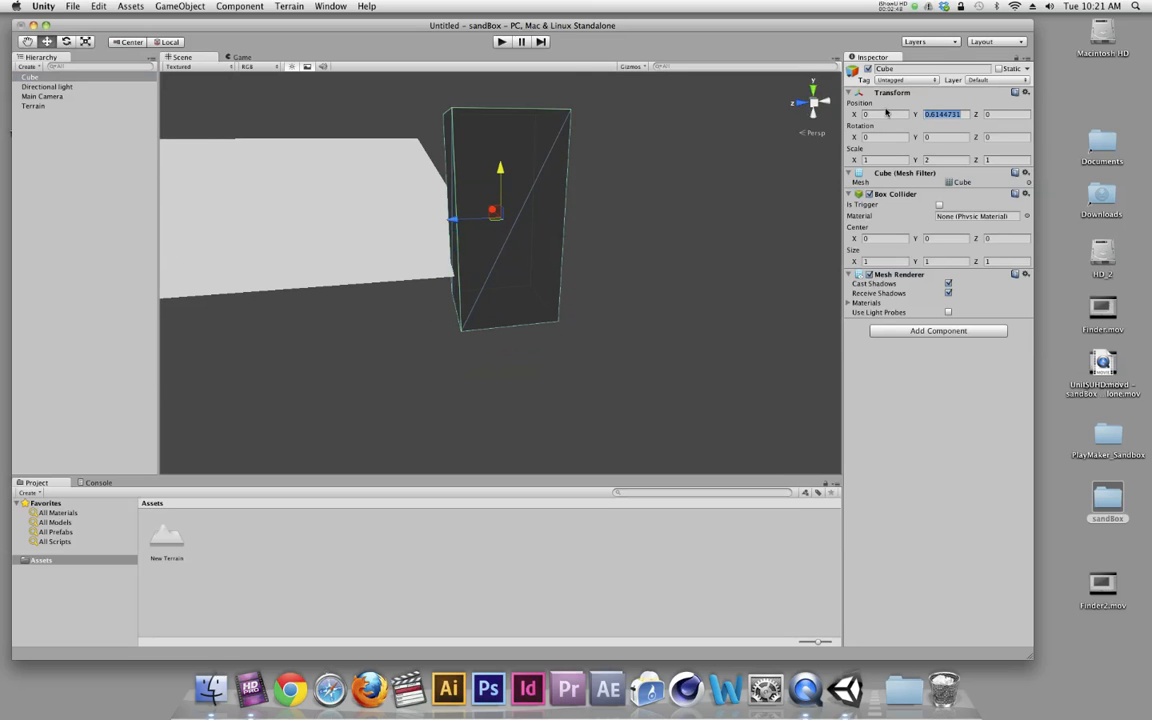
pyautogui.write('1')
pyautogui.press('Return')
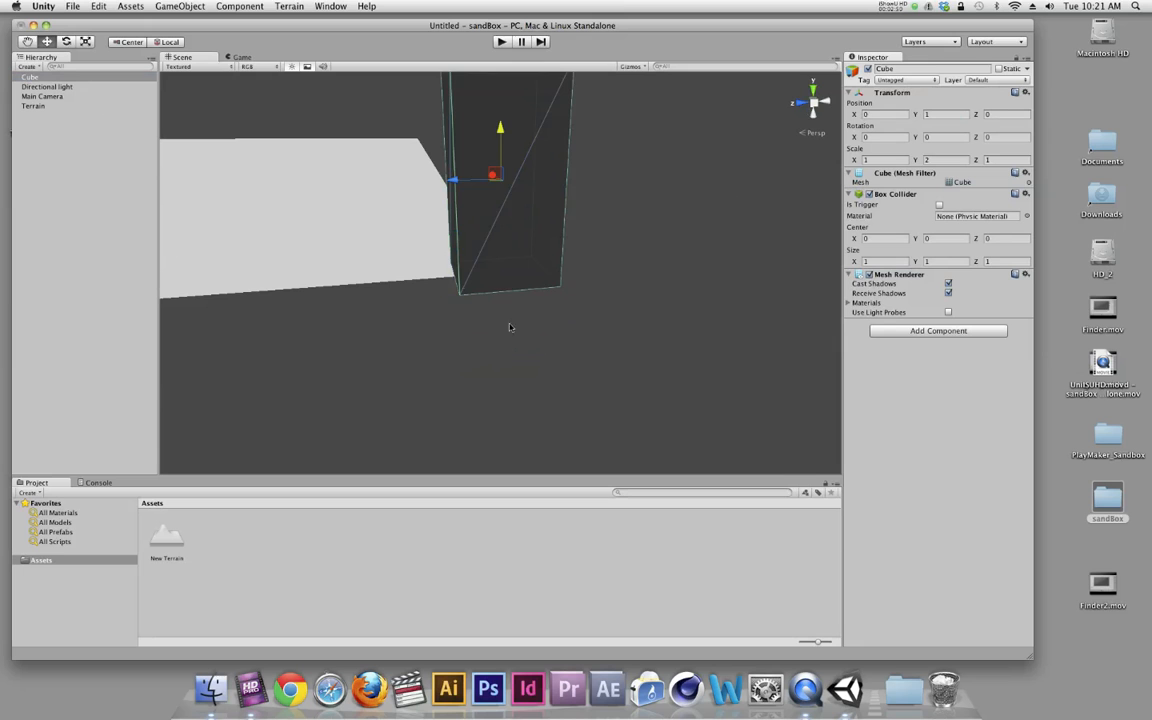
pyautogui.scroll(-5, 475, 308)
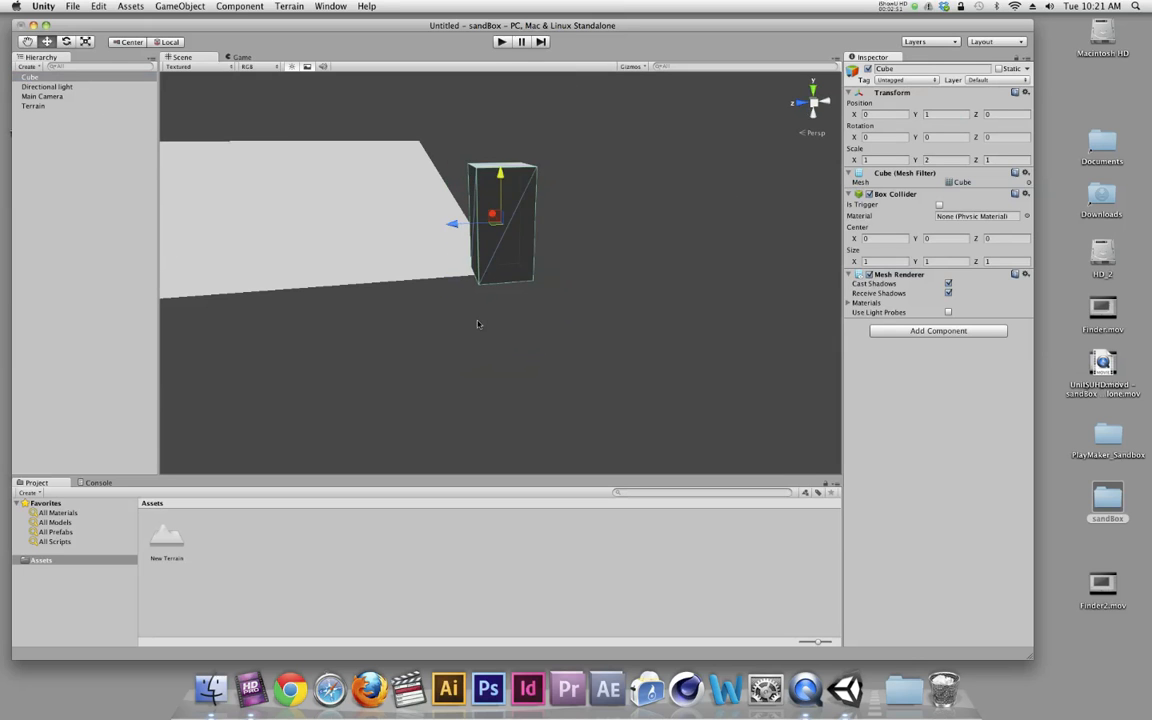
# Step: Centre the terrain around the cube by setting its X and Z position to -100
pyautogui.click(812, 87)
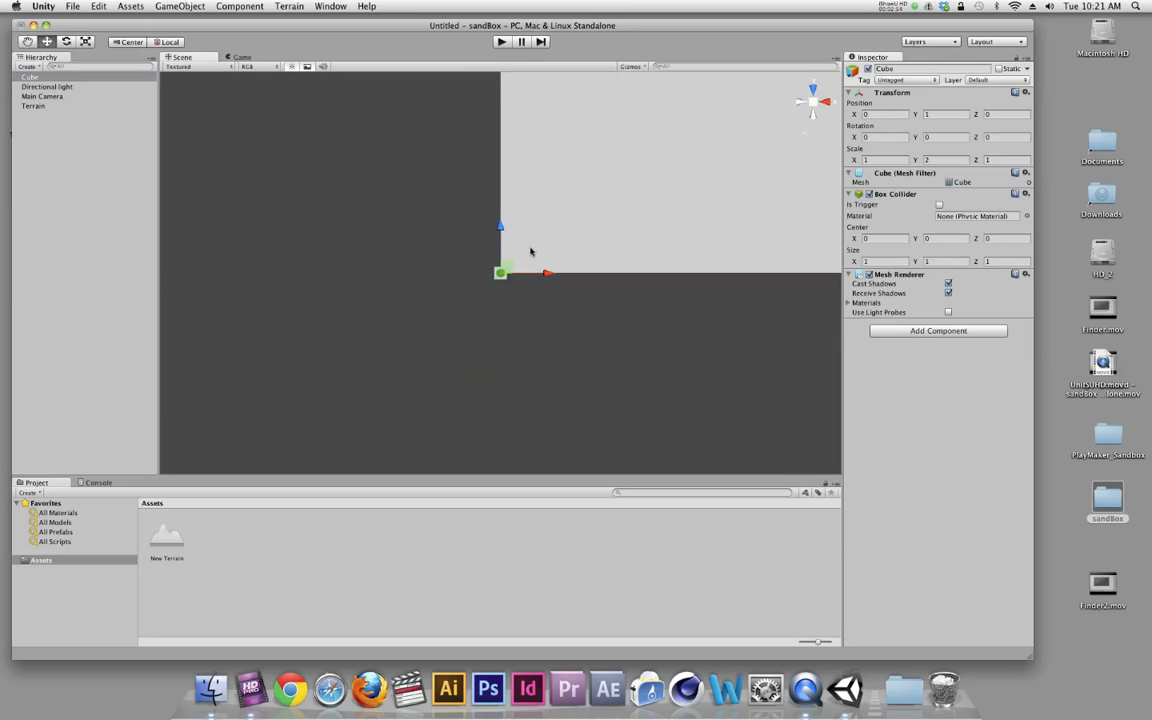
pyautogui.moveTo(535, 256); pyautogui.dragTo(406, 333, button='middle')
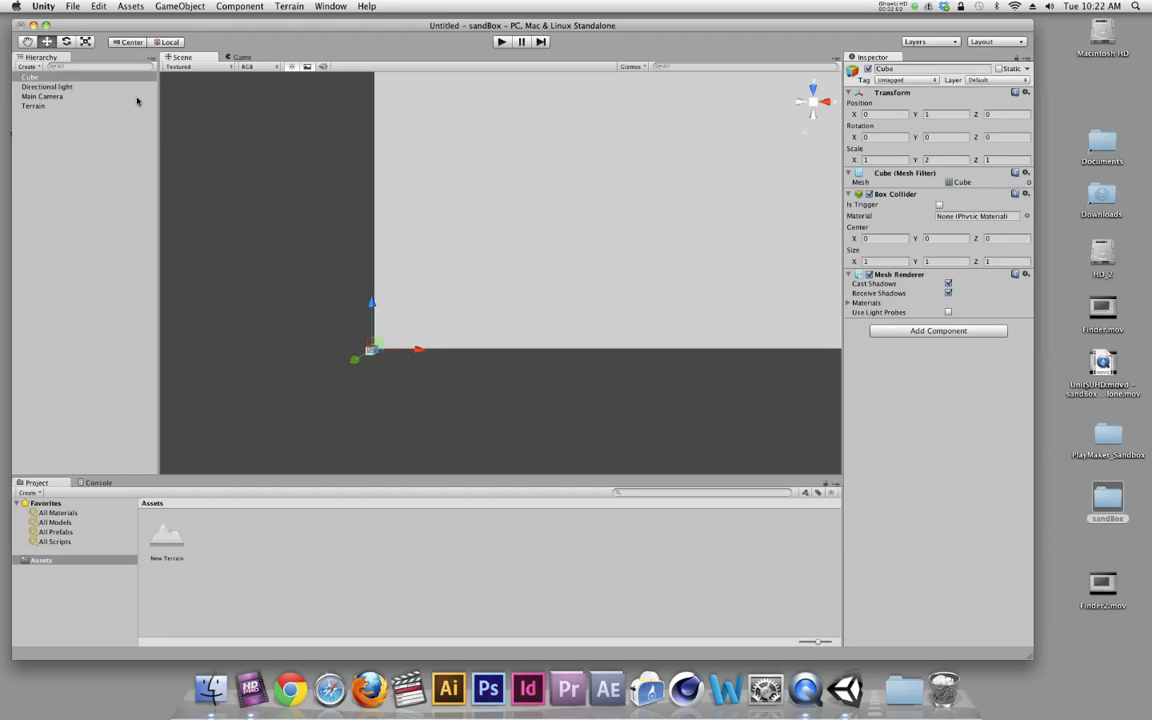
pyautogui.click(38, 104)
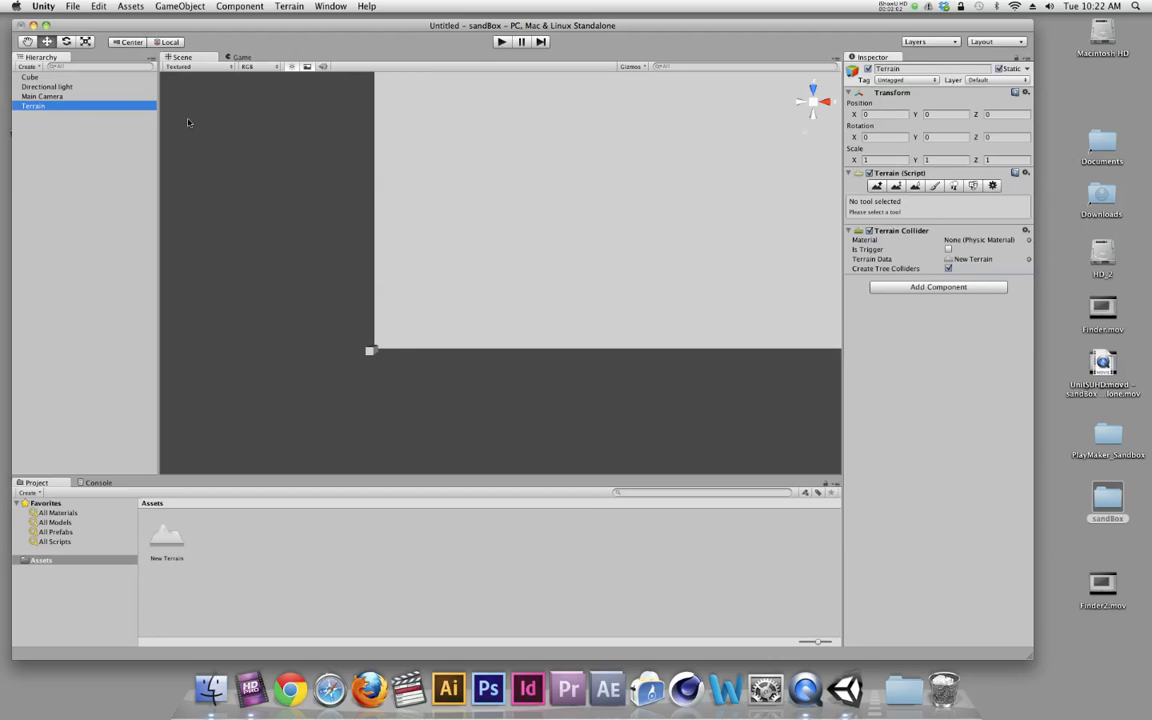
pyautogui.click(895, 115)
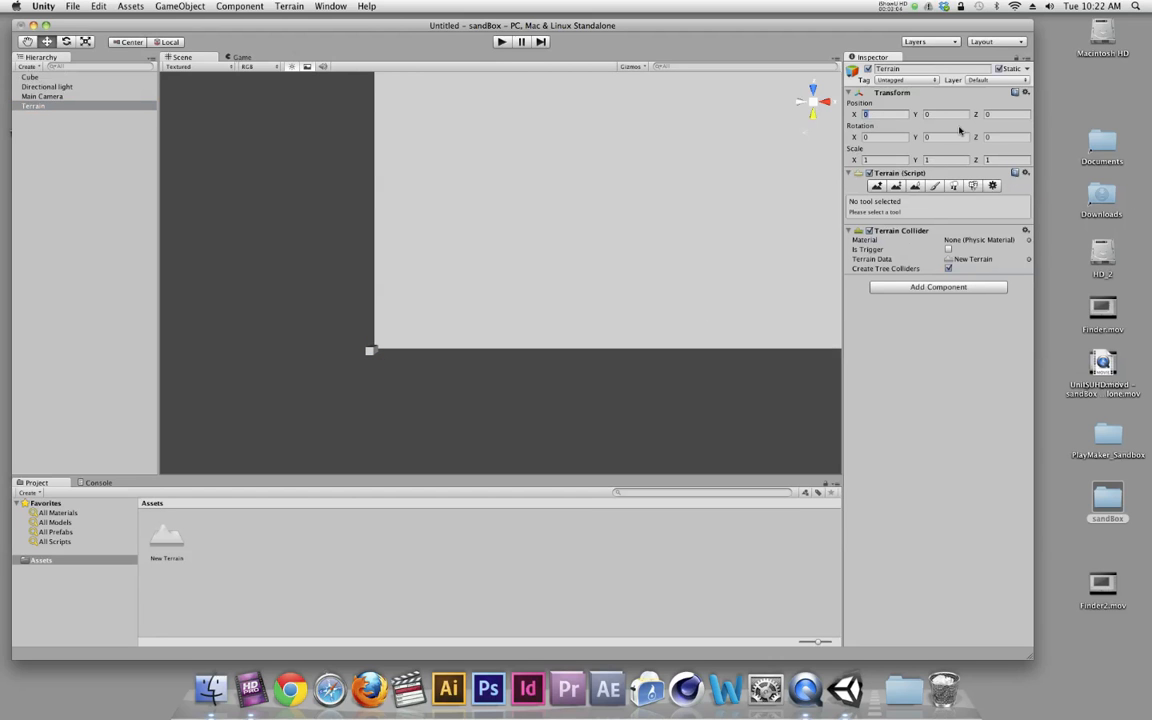
pyautogui.write('-100')
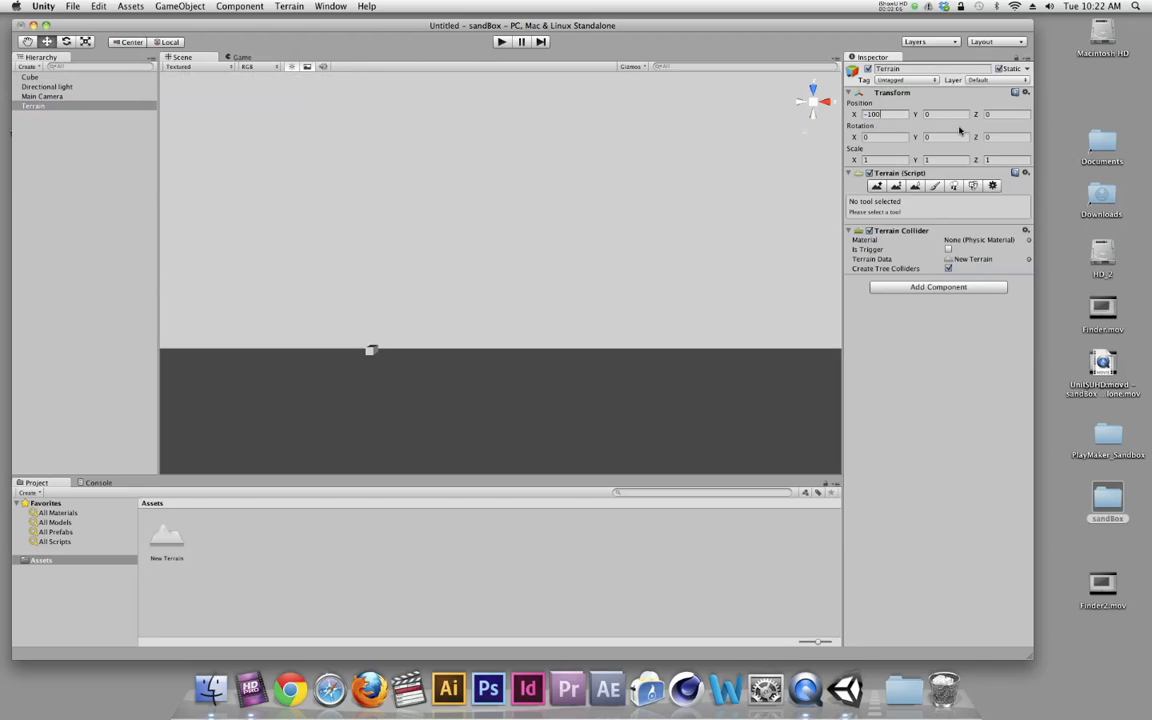
pyautogui.press('Tab')
pyautogui.press('Tab')
pyautogui.write('-100')
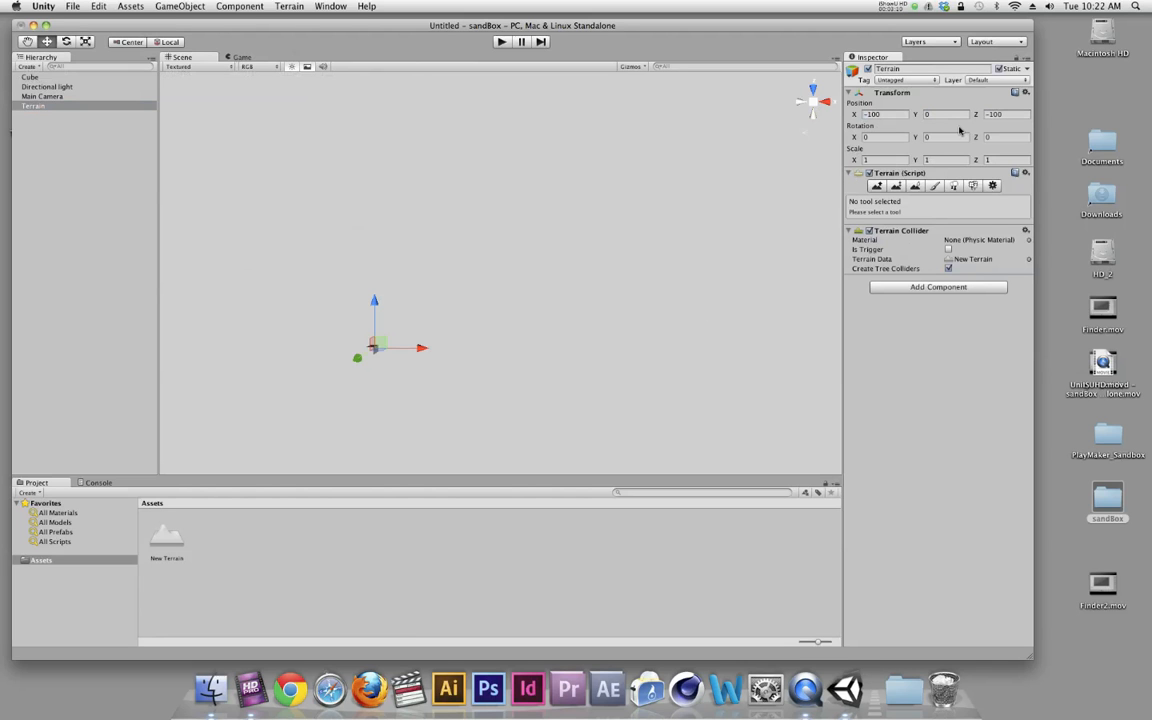
pyautogui.write('f')
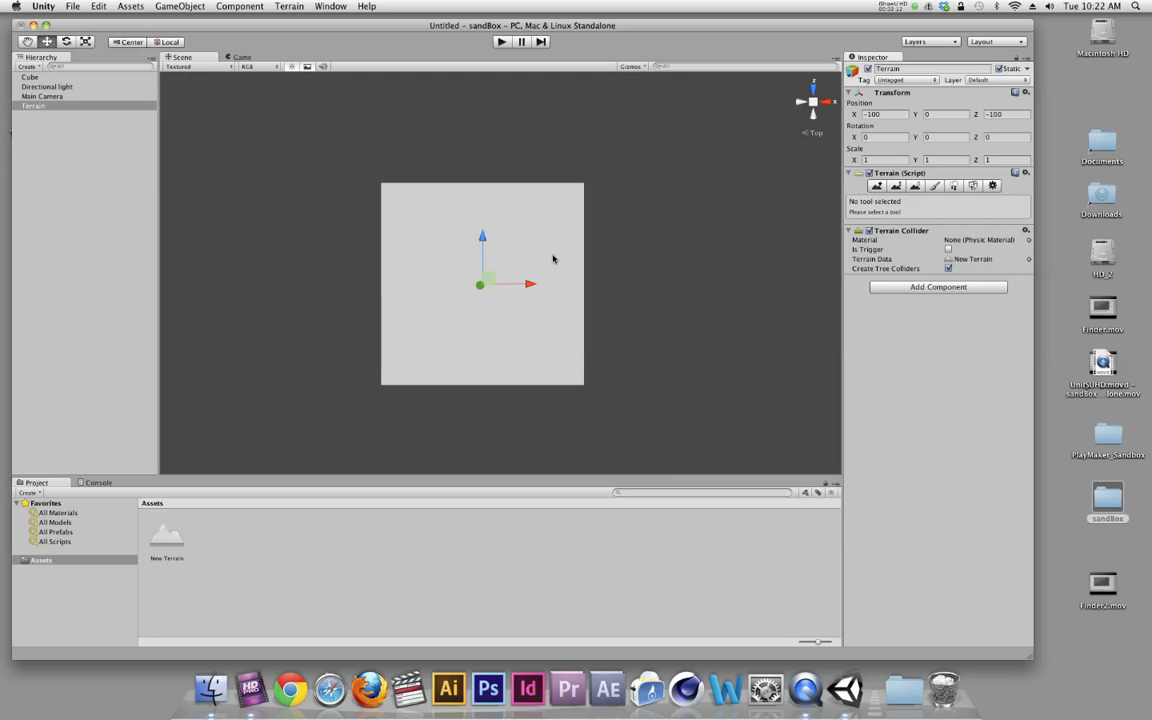
# Step: Sculpt gentle hills across the terrain with the Raise / Lower Terrain tool, using the soft round brush at size 90
pyautogui.moveTo(480, 303)
pyautogui.keyDown('alt'); pyautogui.mouseDown()
pyautogui.moveTo(520, 262)
pyautogui.moveTo(479, 287)
pyautogui.mouseUp(); pyautogui.keyUp('alt')
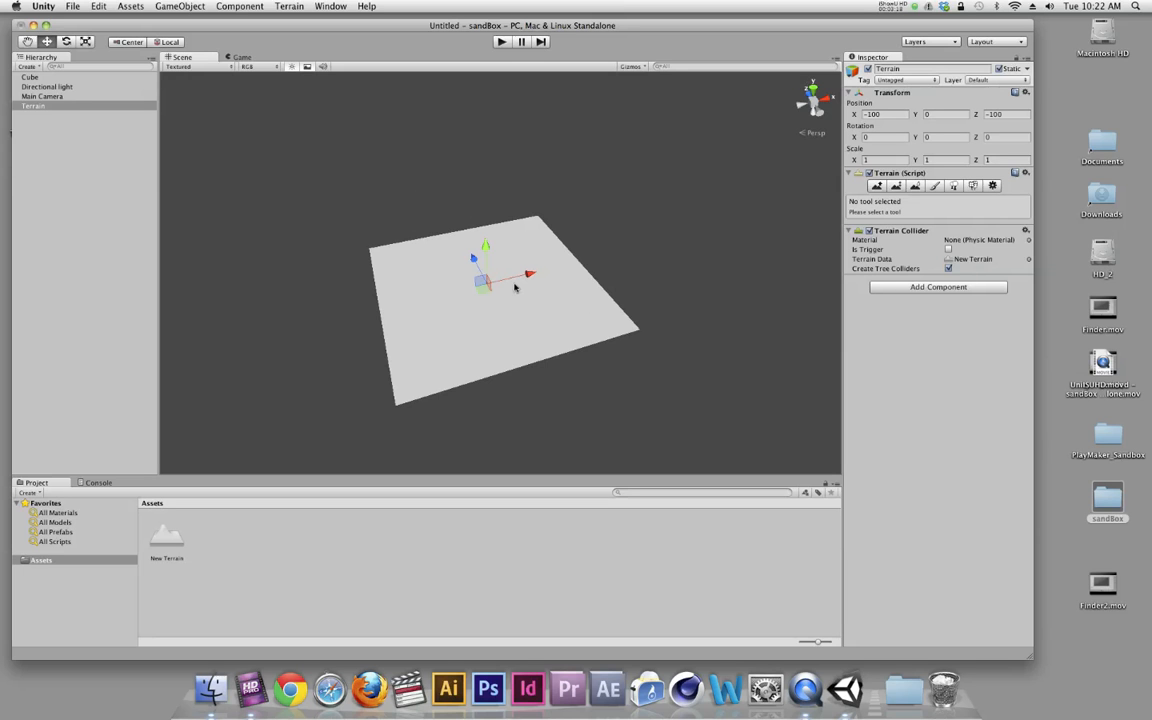
pyautogui.keyDown('alt'); pyautogui.moveTo(506, 298); pyautogui.dragTo(478, 291); pyautogui.keyUp('alt')
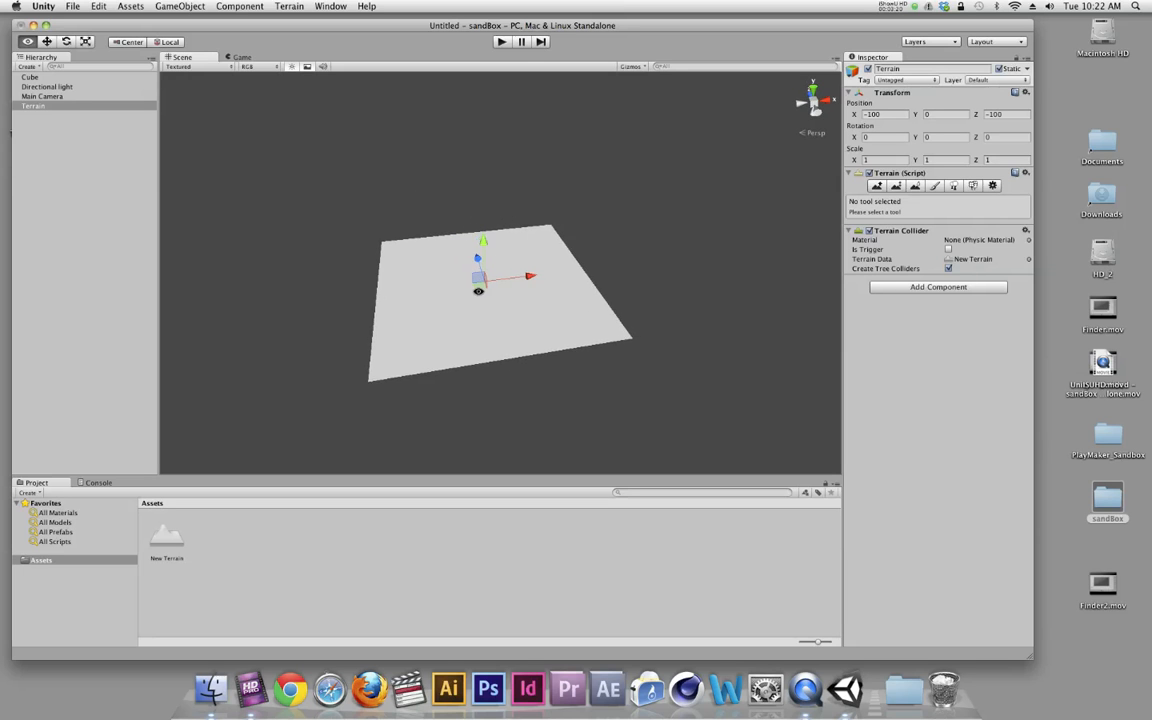
pyautogui.scroll(10, 490, 300)
pyautogui.keyDown('alt'); pyautogui.moveTo(470, 337); pyautogui.dragTo(350, 342); pyautogui.keyUp('alt')
pyautogui.scroll(-5, 452, 390)
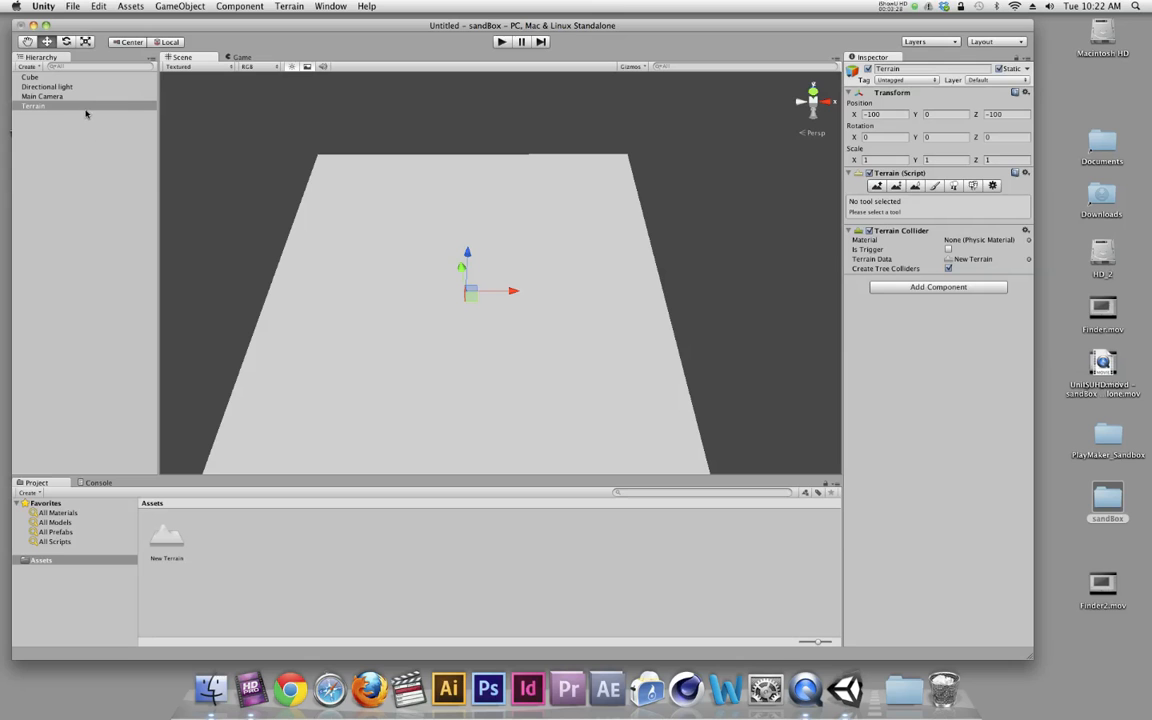
pyautogui.click(44, 107)
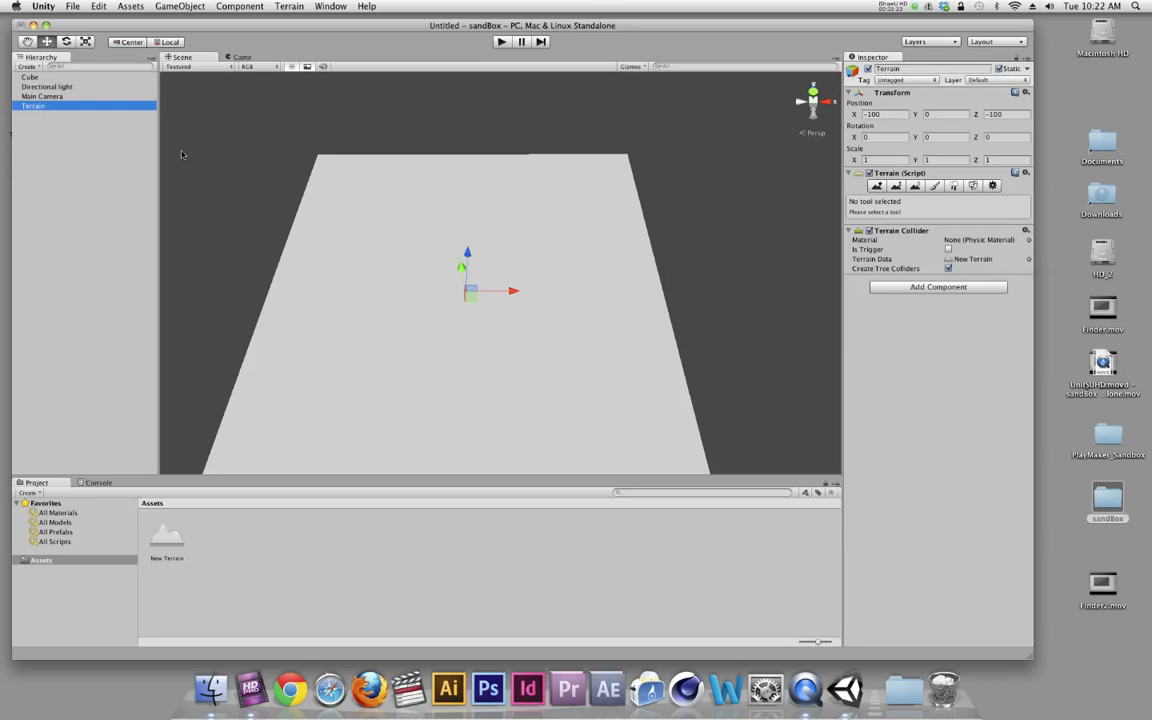
pyautogui.click(876, 186)
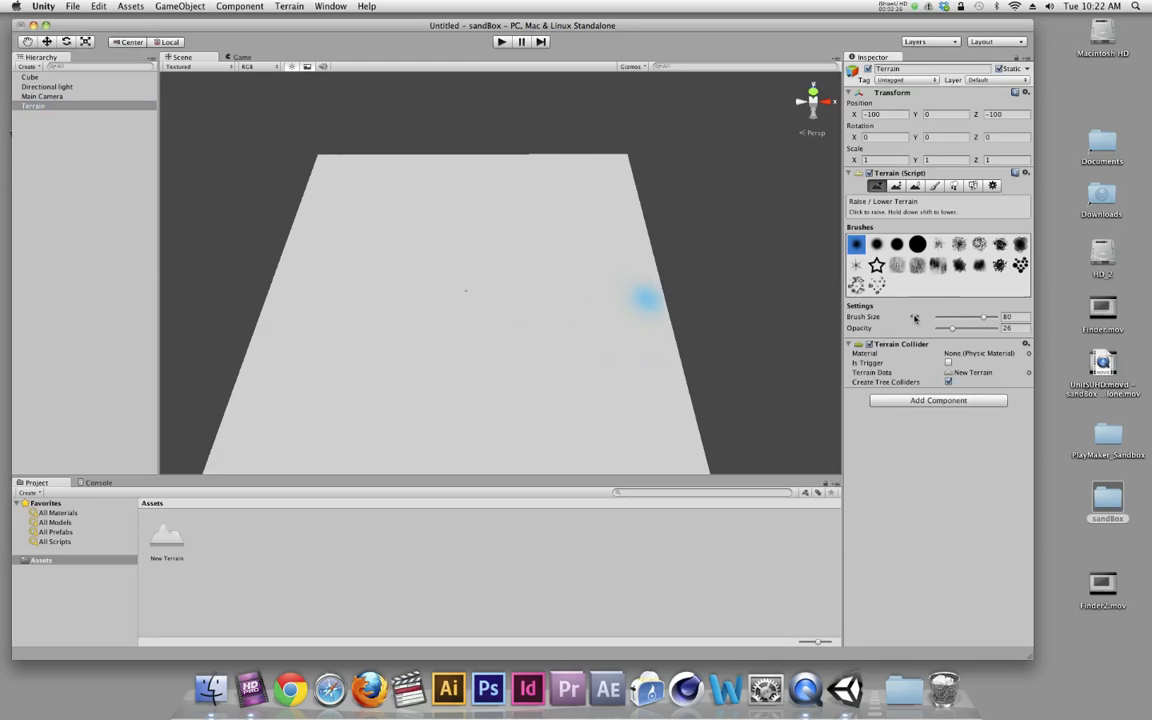
pyautogui.moveTo(981, 321); pyautogui.dragTo(990, 318)
pyautogui.moveTo(565, 286)
pyautogui.mouseDown()
pyautogui.moveTo(537, 267)
pyautogui.moveTo(370, 258)
pyautogui.moveTo(442, 378)
pyautogui.moveTo(591, 246)
pyautogui.moveTo(436, 193)
pyautogui.moveTo(314, 321)
pyautogui.moveTo(460, 417)
pyautogui.moveTo(620, 357)
pyautogui.moveTo(625, 313)
pyautogui.moveTo(566, 335)
pyautogui.moveTo(568, 302)
pyautogui.moveTo(612, 235)
pyautogui.mouseUp()
pyautogui.moveTo(465, 306)
pyautogui.mouseDown()
pyautogui.moveTo(465, 275)
pyautogui.moveTo(460, 298)
pyautogui.moveTo(423, 332)
pyautogui.mouseUp()
pyautogui.keyDown('alt'); pyautogui.moveTo(519, 303); pyautogui.dragTo(515, 362); pyautogui.keyUp('alt')
pyautogui.scroll(8, 547, 323)
pyautogui.scroll(-4, 545, 327)
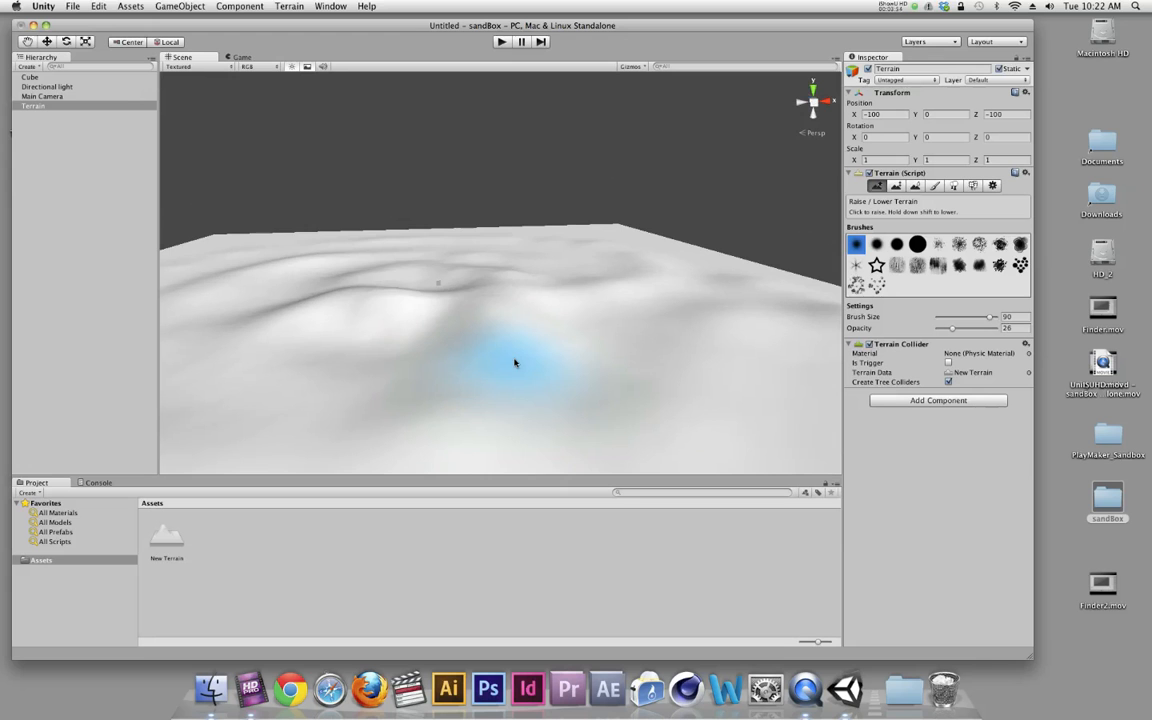
pyautogui.keyDown('alt'); pyautogui.moveTo(504, 360); pyautogui.dragTo(545, 360); pyautogui.keyUp('alt')
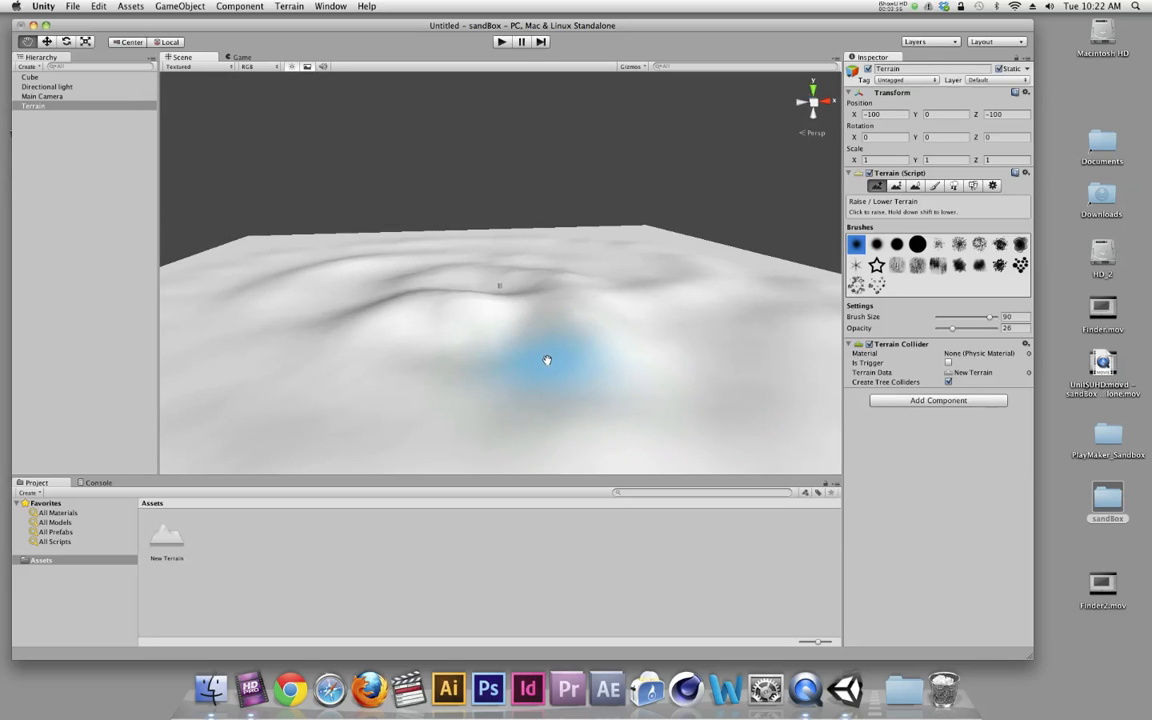
# Step: Raise the cube out of the sculpted terrain to a Y position of about 1.49
pyautogui.click(38, 76)
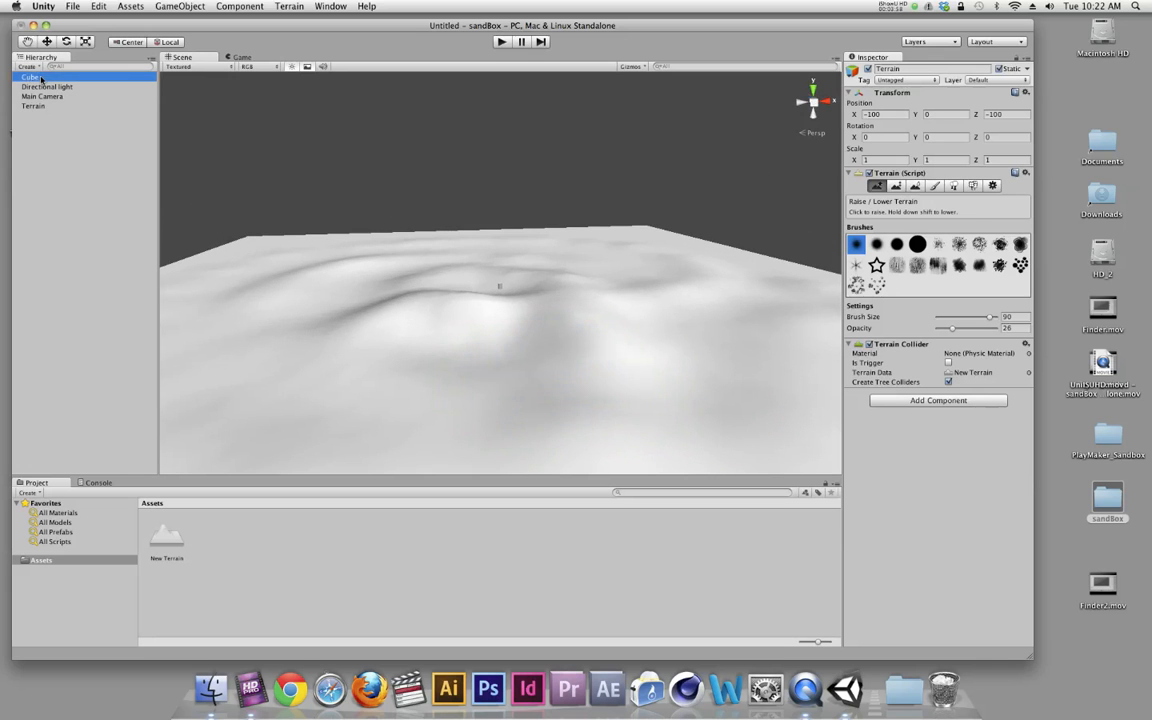
pyautogui.click(46, 41)
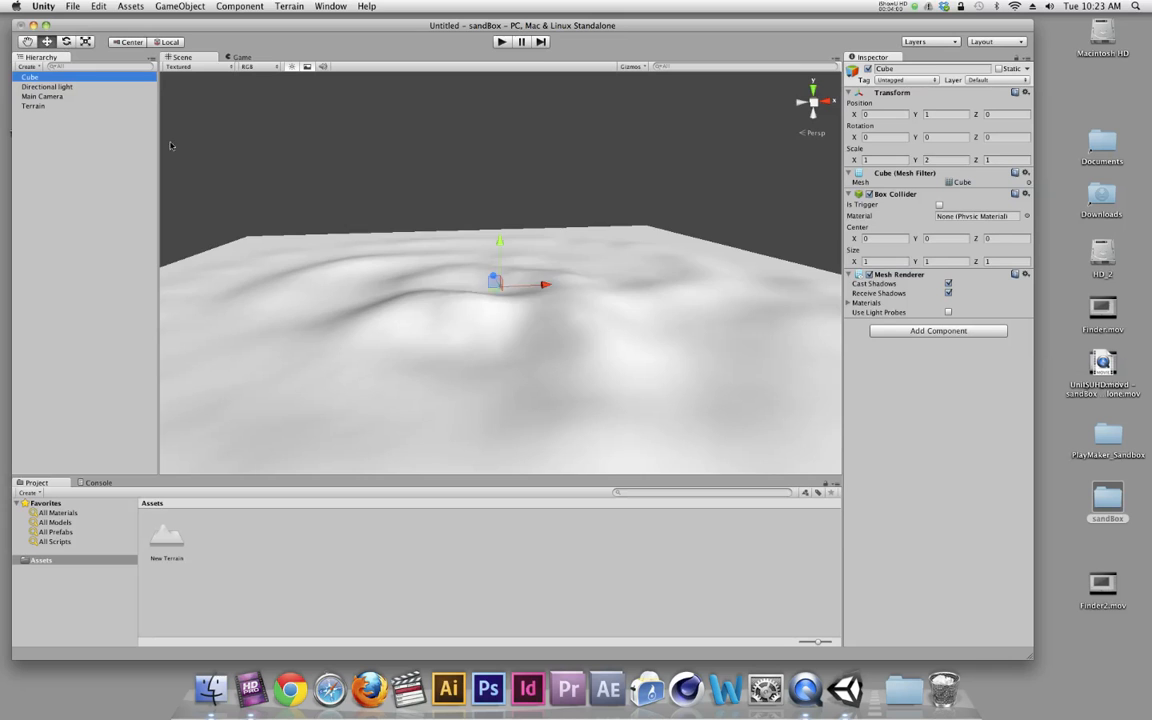
pyautogui.press('f')
pyautogui.moveTo(492, 321); pyautogui.dragTo(498, 312)
pyautogui.moveTo(505, 385)
pyautogui.keyDown('alt'); pyautogui.mouseDown()
pyautogui.moveTo(518, 403)
pyautogui.moveTo(524, 395)
pyautogui.mouseUp(); pyautogui.keyUp('alt')
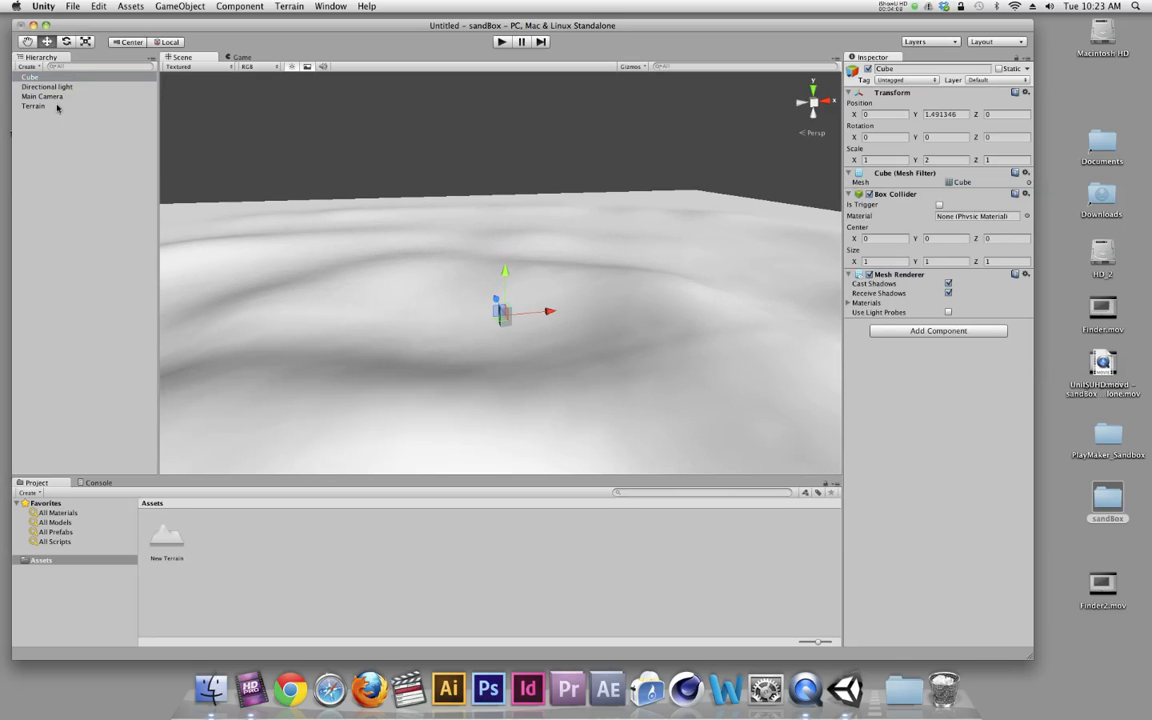
# Step: Rename the cube as Ref_Person
pyautogui.doubleClick(30, 77)
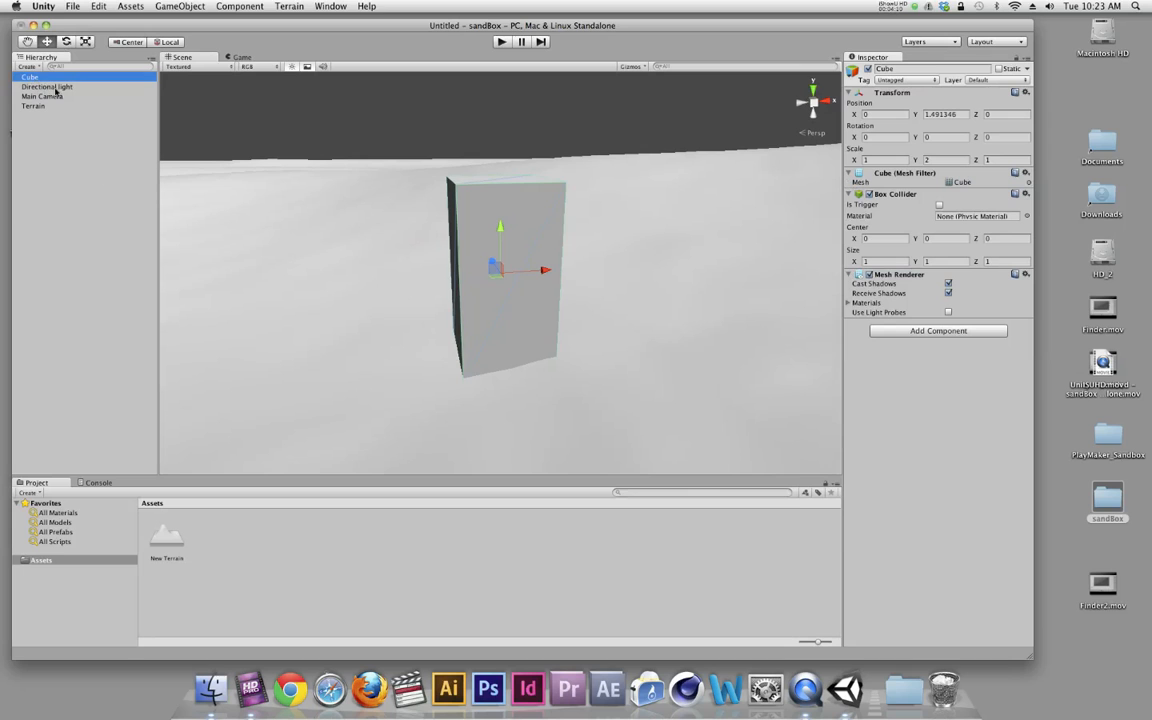
pyautogui.press('Return')
pyautogui.write('Person Re')
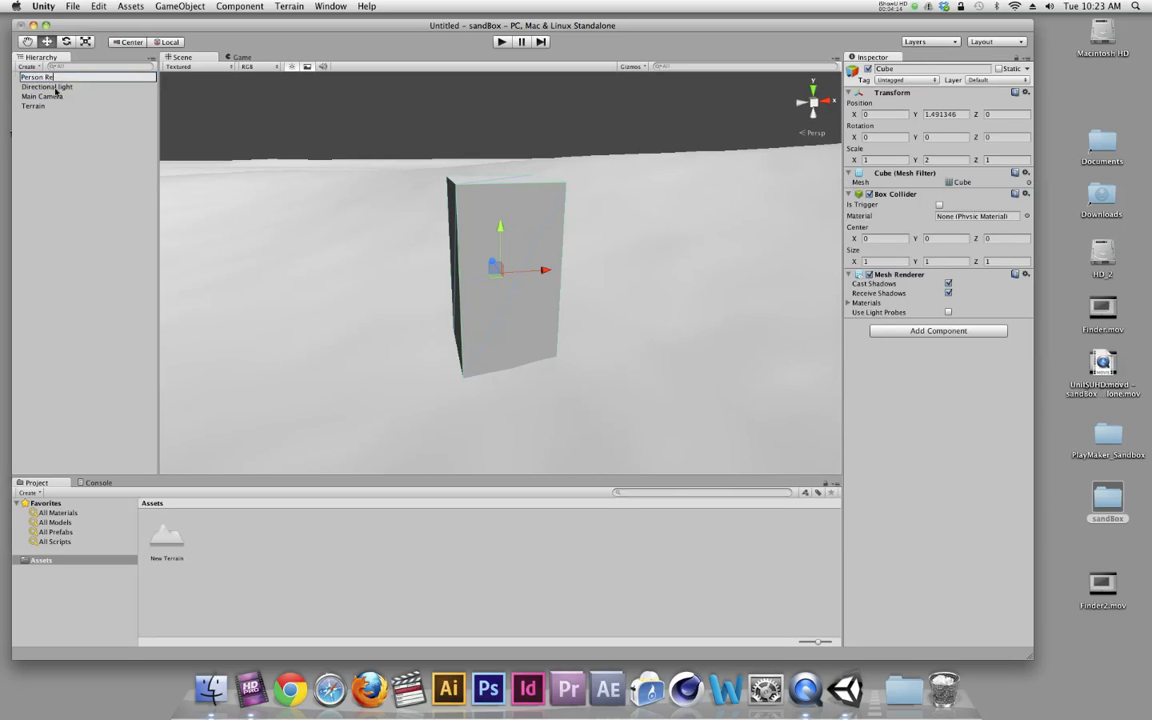
pyautogui.press('Return')
pyautogui.write('ef_')
pyautogui.press('Return')
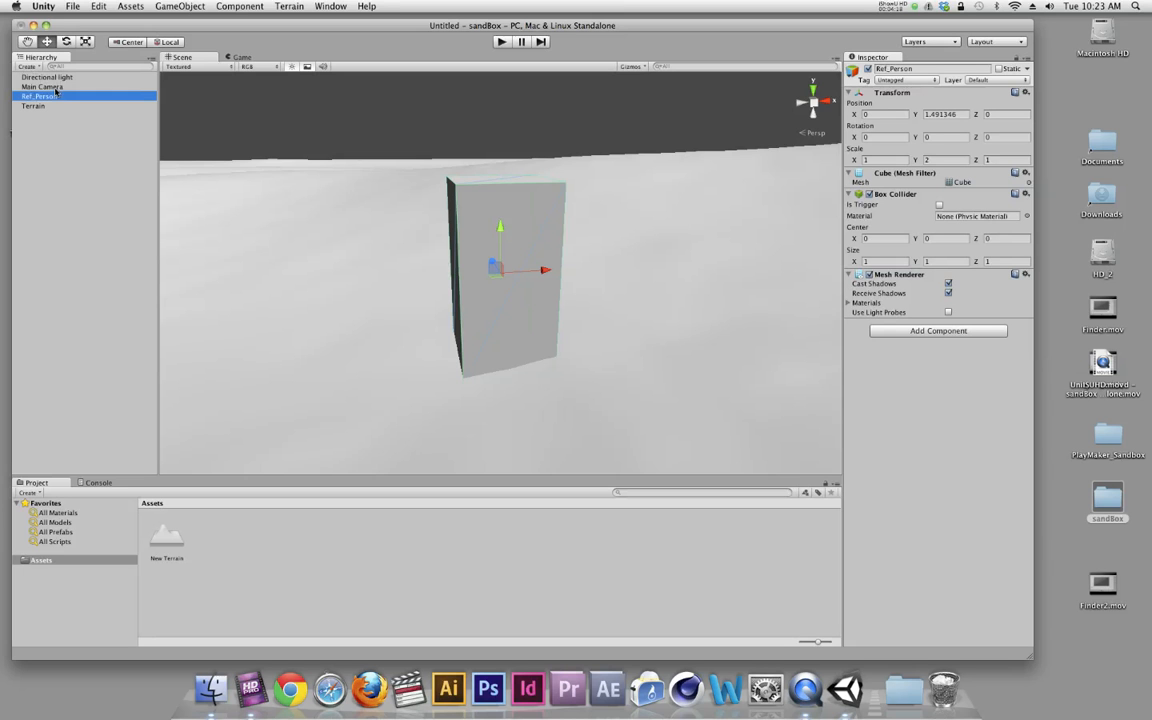
# Step: Create a sphere object in the scene
pyautogui.scroll(-6, 440, 255)
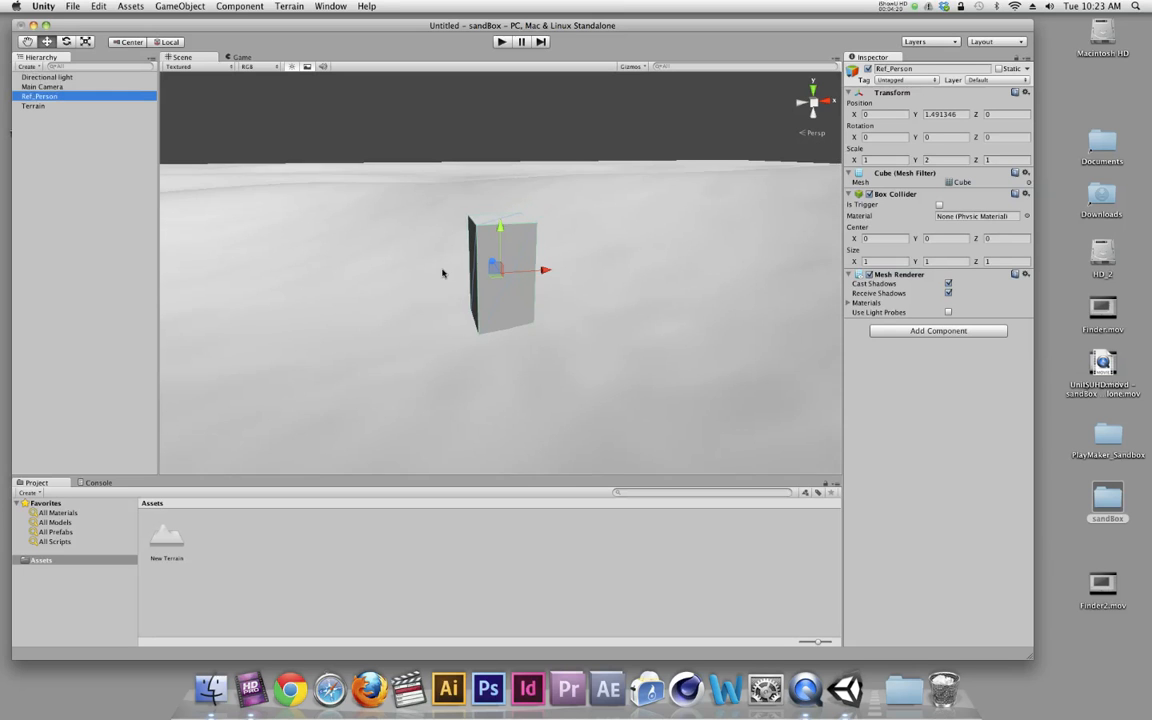
pyautogui.scroll(-3, 444, 282)
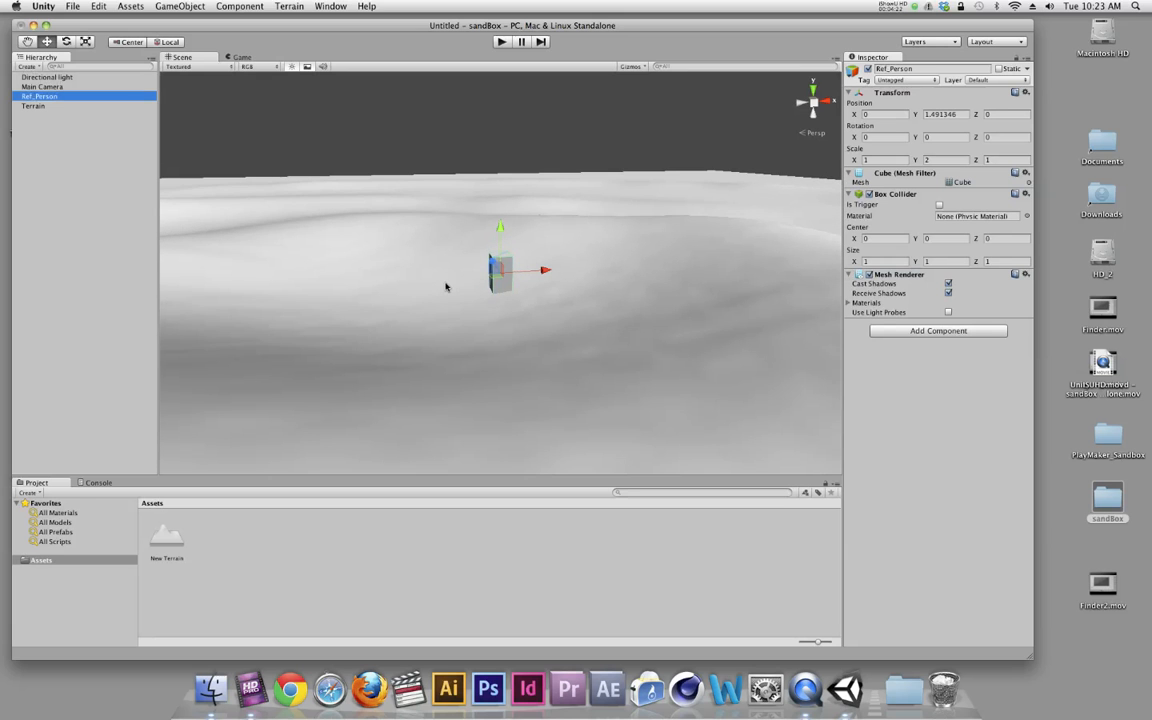
pyautogui.moveTo(446, 287)
pyautogui.keyDown('alt'); pyautogui.mouseDown()
pyautogui.moveTo(452, 273)
pyautogui.moveTo(452, 292)
pyautogui.mouseUp(); pyautogui.keyUp('alt')
pyautogui.click(162, 6)
pyautogui.moveTo(160, 33)
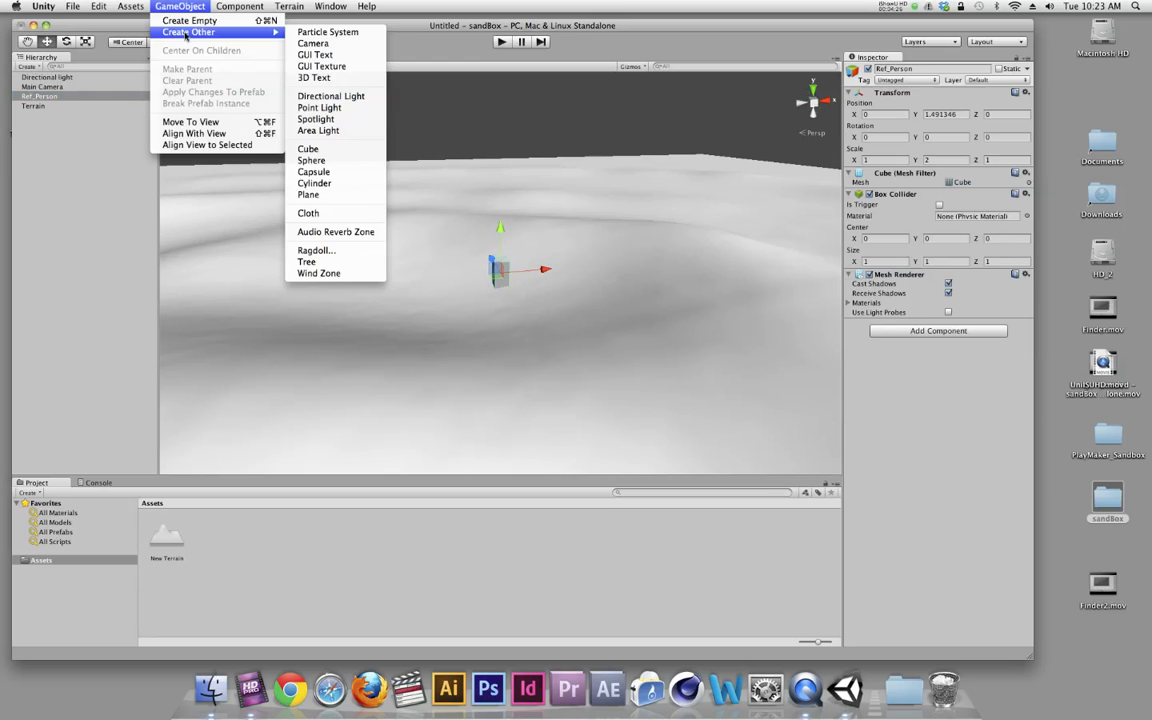
pyautogui.click(311, 161)
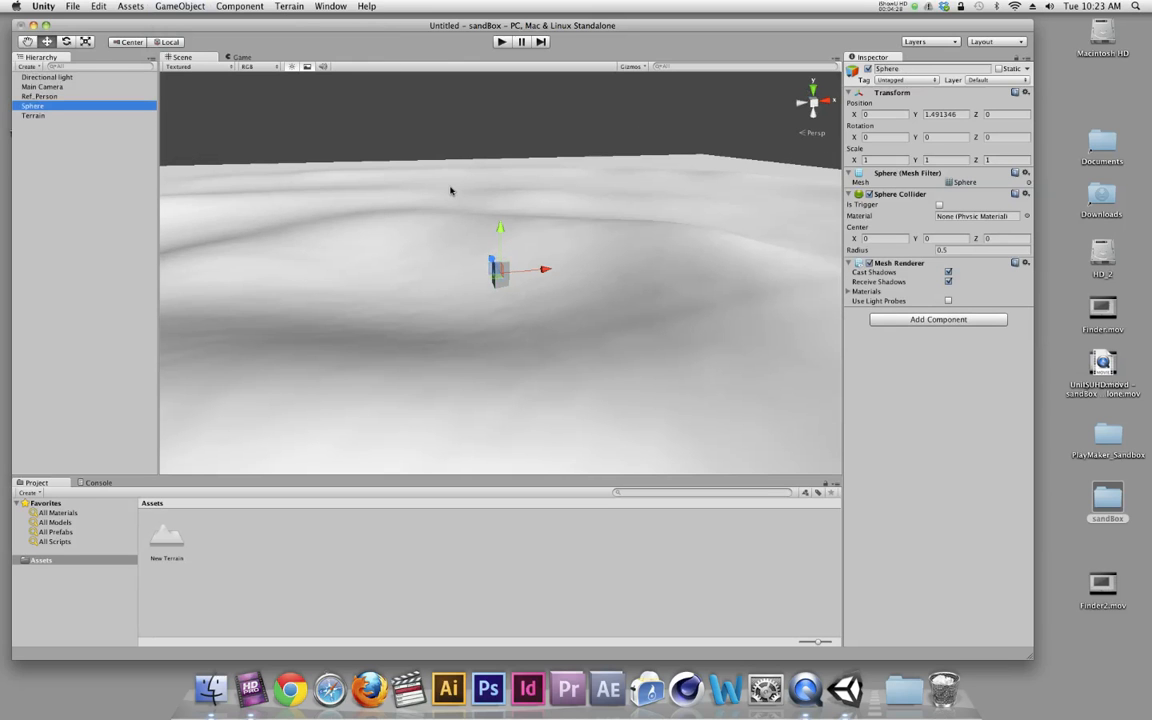
# Step: Move the sphere above and beside the reference cube, to about X 5.76 and Y 9.7
pyautogui.keyDown('alt'); pyautogui.moveTo(452, 228); pyautogui.dragTo(452, 239); pyautogui.keyUp('alt')
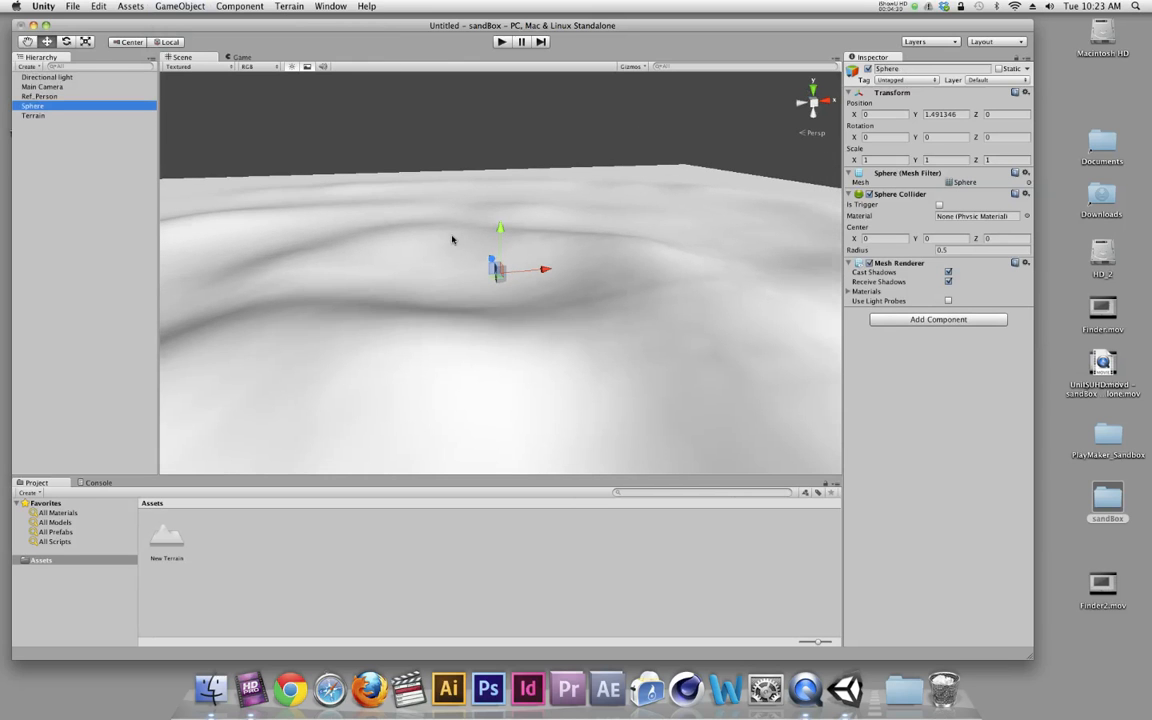
pyautogui.moveTo(466, 233); pyautogui.dragTo(460, 270, button='middle')
pyautogui.click(42, 109)
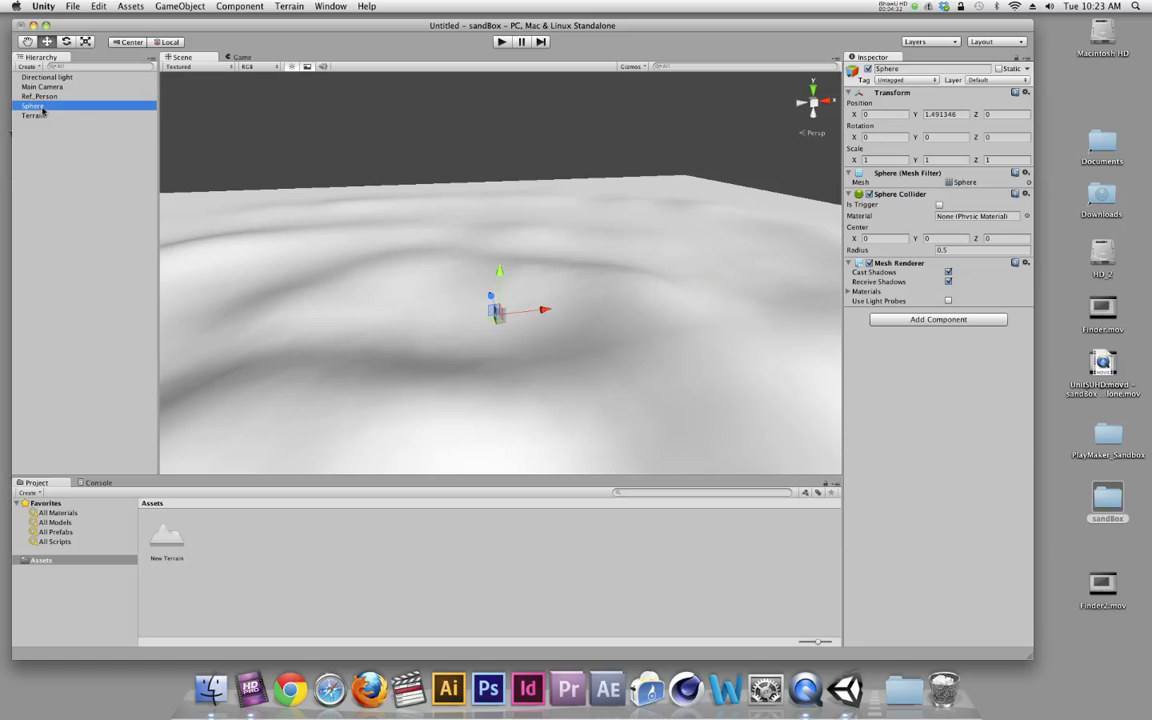
pyautogui.doubleClick(42, 110)
pyautogui.scroll(-5, 408, 216)
pyautogui.moveTo(500, 228); pyautogui.dragTo(500, 78)
pyautogui.scroll(-3, 501, 150)
pyautogui.moveTo(502, 168); pyautogui.dragTo(500, 62)
pyautogui.scroll(-2, 499, 160)
pyautogui.moveTo(544, 174); pyautogui.dragTo(643, 170)
pyautogui.moveTo(612, 118); pyautogui.dragTo(611, 71)
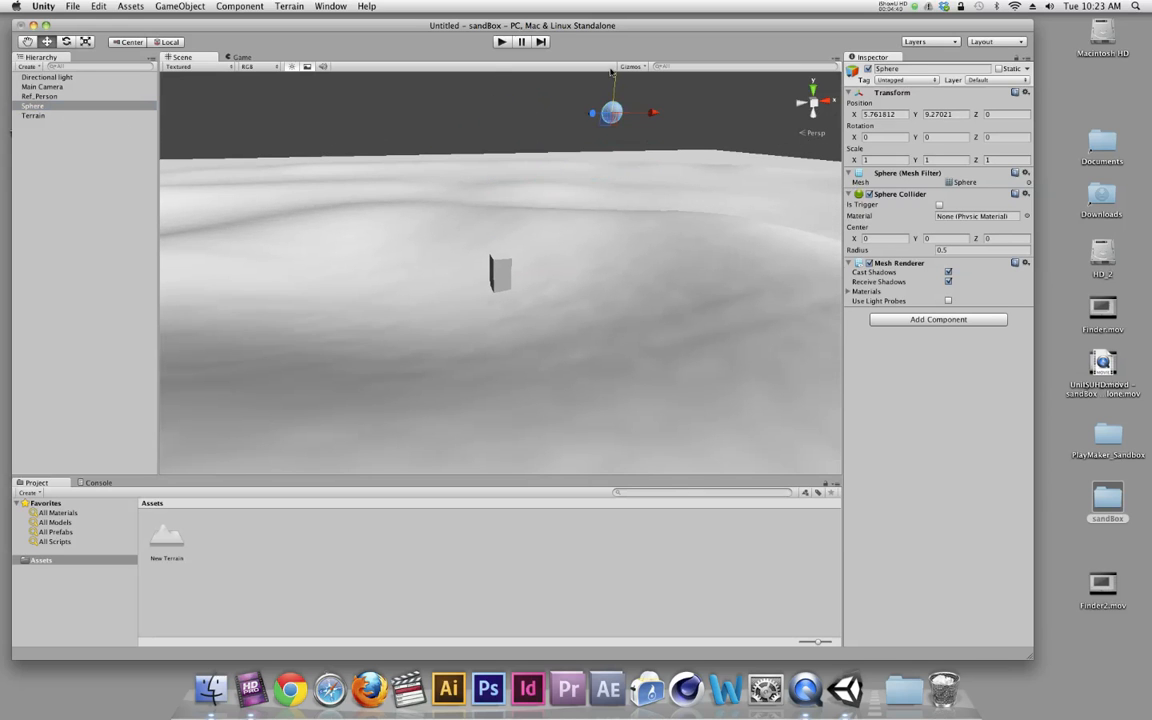
# Step: Raise the sphere high above the terrain to about Y 91.4 and shift it along X to about -4.3
pyautogui.scroll(-3, 607, 171)
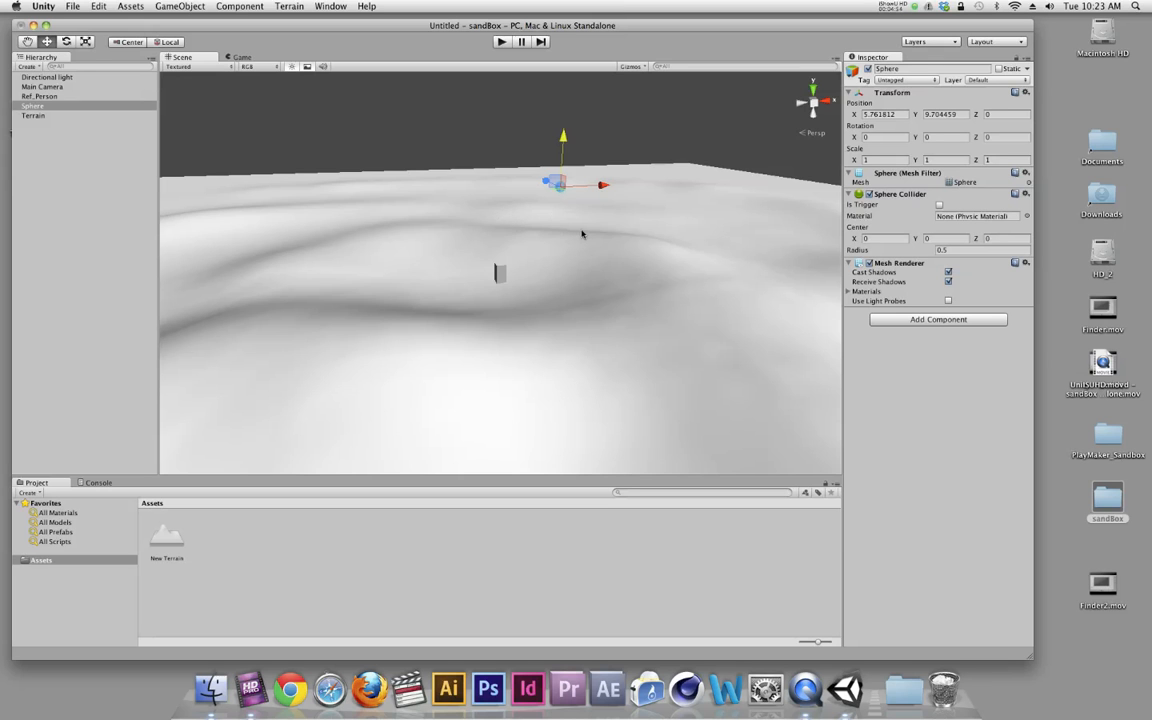
pyautogui.keyDown('alt'); pyautogui.moveTo(575, 237); pyautogui.dragTo(545, 75); pyautogui.keyUp('alt')
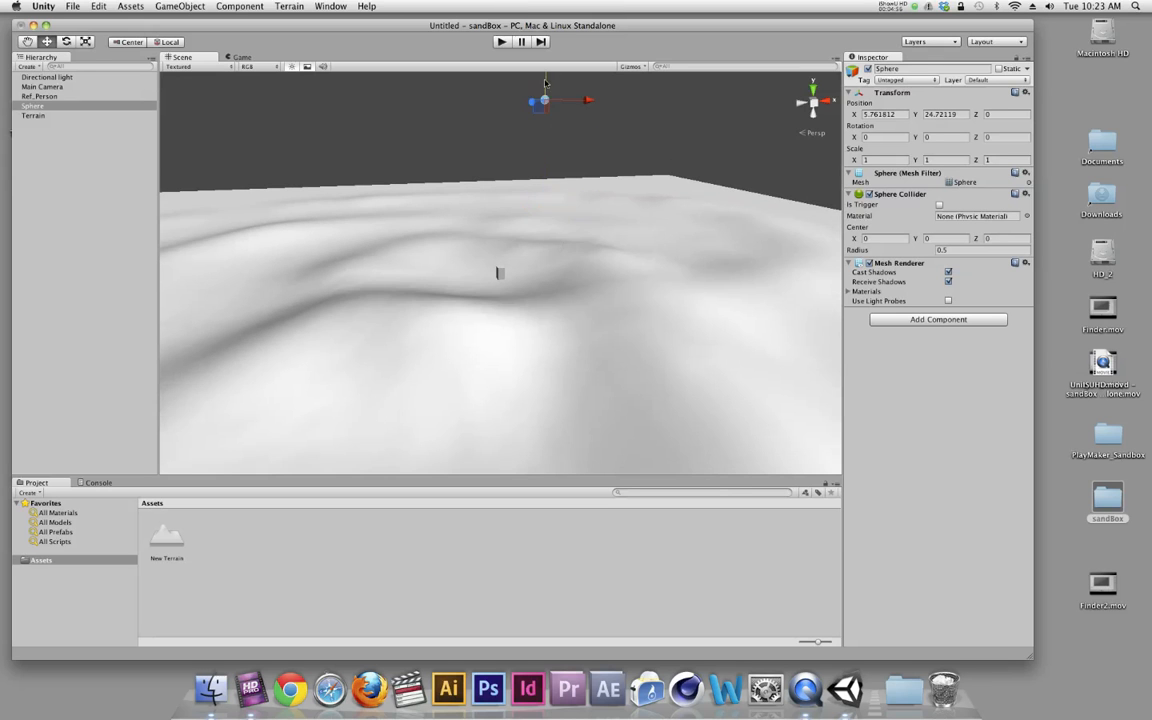
pyautogui.scroll(-5, 543, 172)
pyautogui.moveTo(526, 142); pyautogui.dragTo(509, 66)
pyautogui.scroll(-3, 540, 175)
pyautogui.scroll(-3, 525, 209)
pyautogui.scroll(-3, 520, 216)
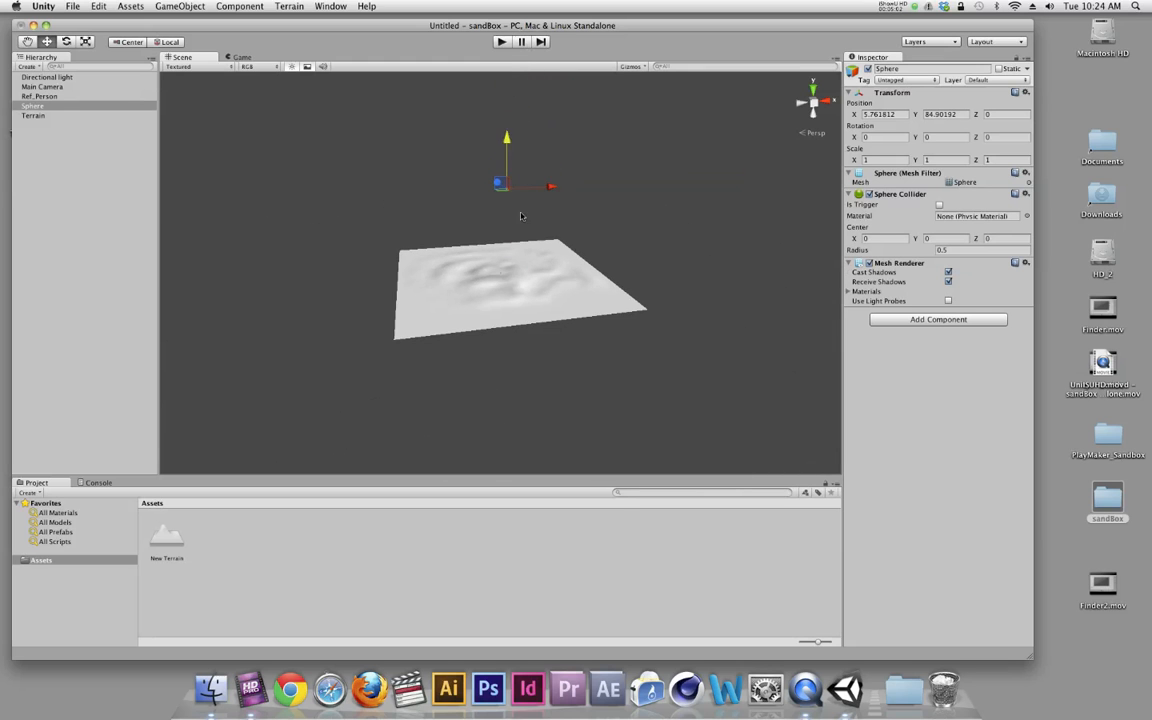
pyautogui.moveTo(506, 136); pyautogui.dragTo(506, 128)
pyautogui.moveTo(551, 186); pyautogui.dragTo(522, 236)
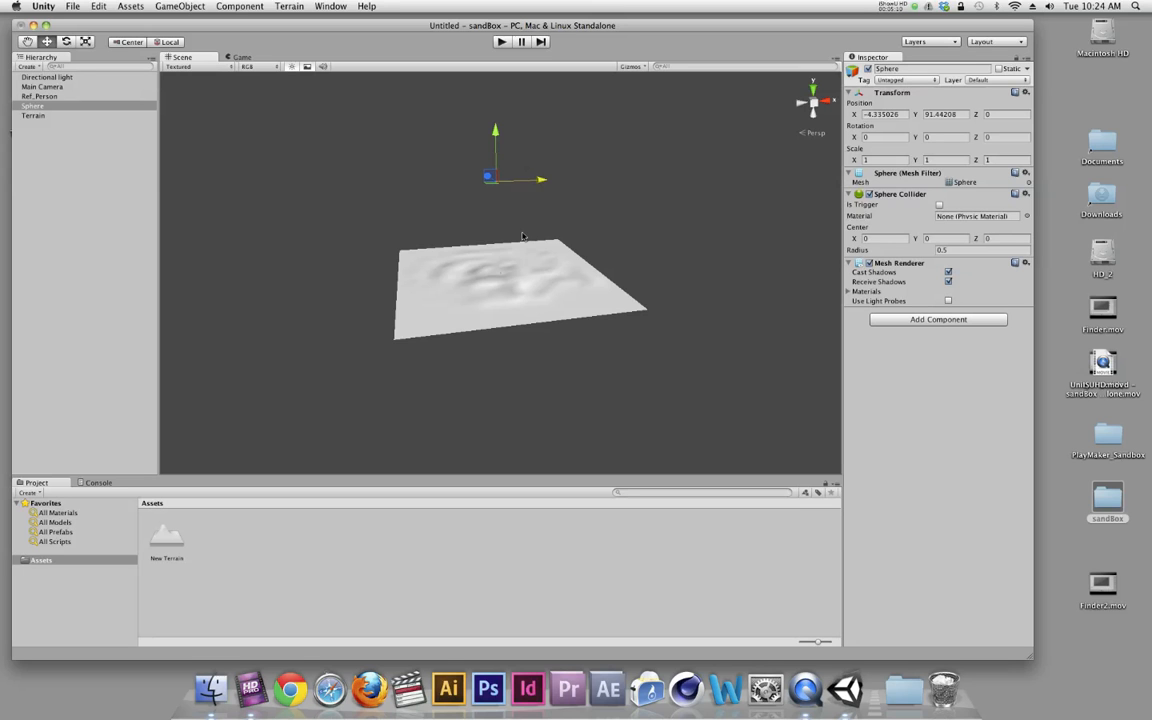
# Step: Move the Main Camera over the terrain facing the reference cube, to about X 0.63, Y 5.3 and Z -18.1
pyautogui.scroll(3, 345, 220)
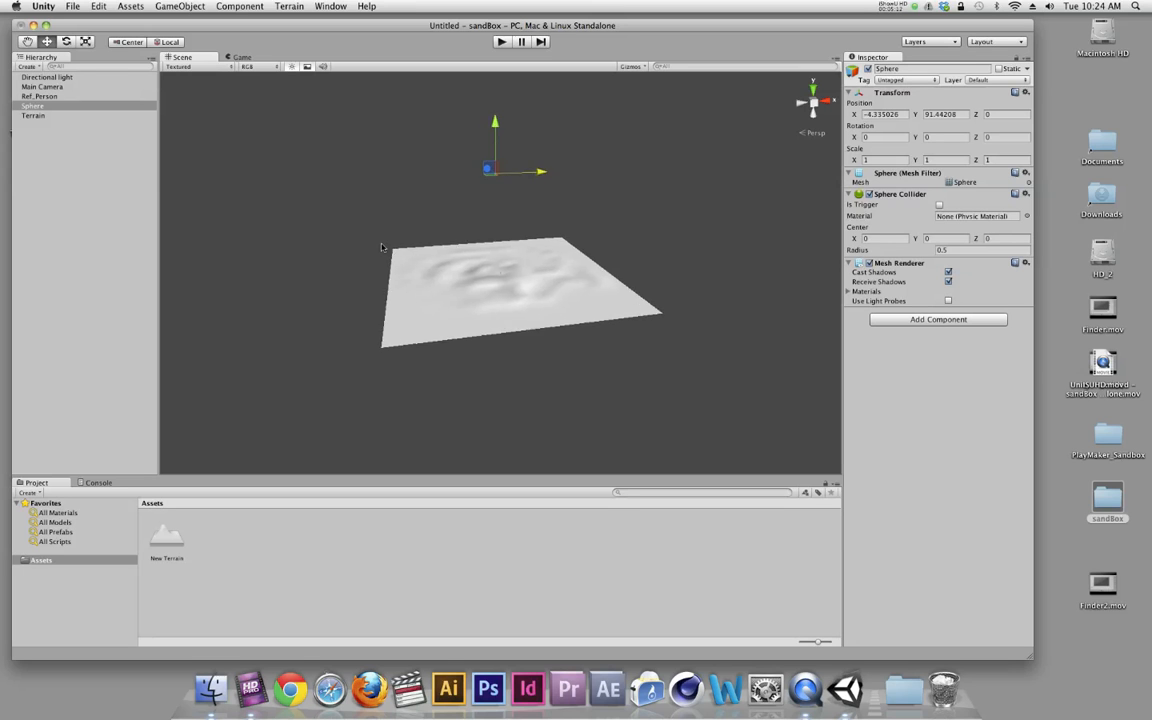
pyautogui.click(42, 87)
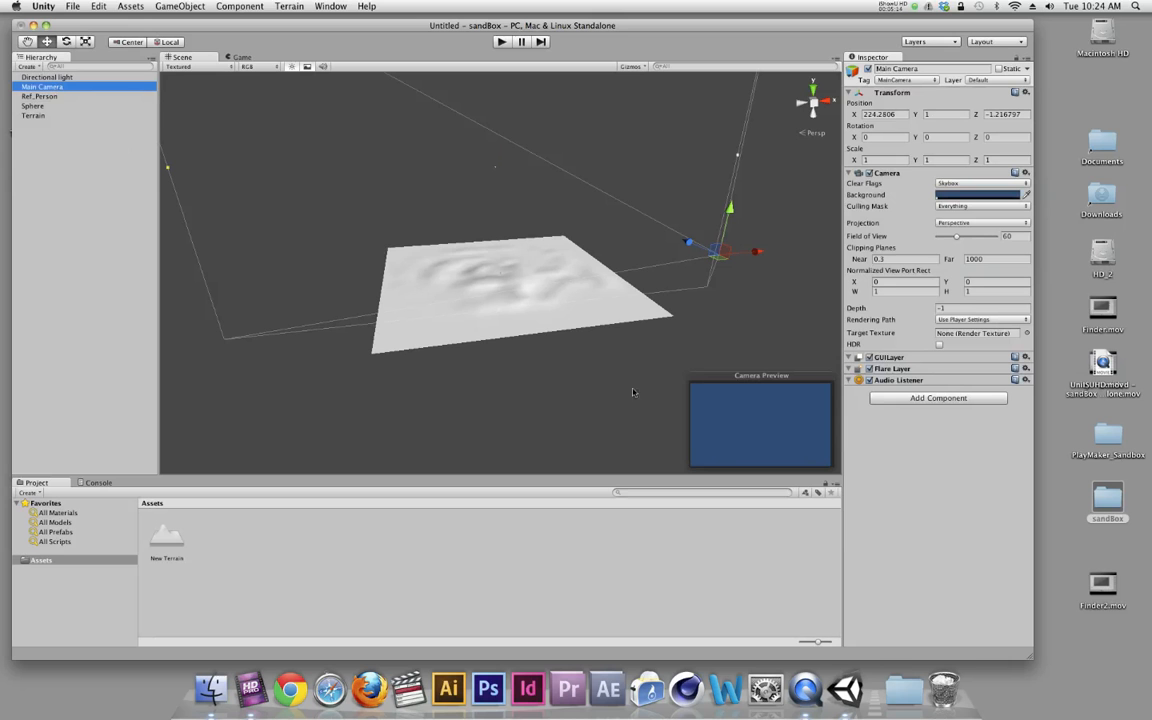
pyautogui.keyDown('alt'); pyautogui.moveTo(584, 306); pyautogui.dragTo(834, 353); pyautogui.keyUp('alt')
pyautogui.keyDown('alt'); pyautogui.moveTo(627, 300); pyautogui.dragTo(316, 274); pyautogui.keyUp('alt')
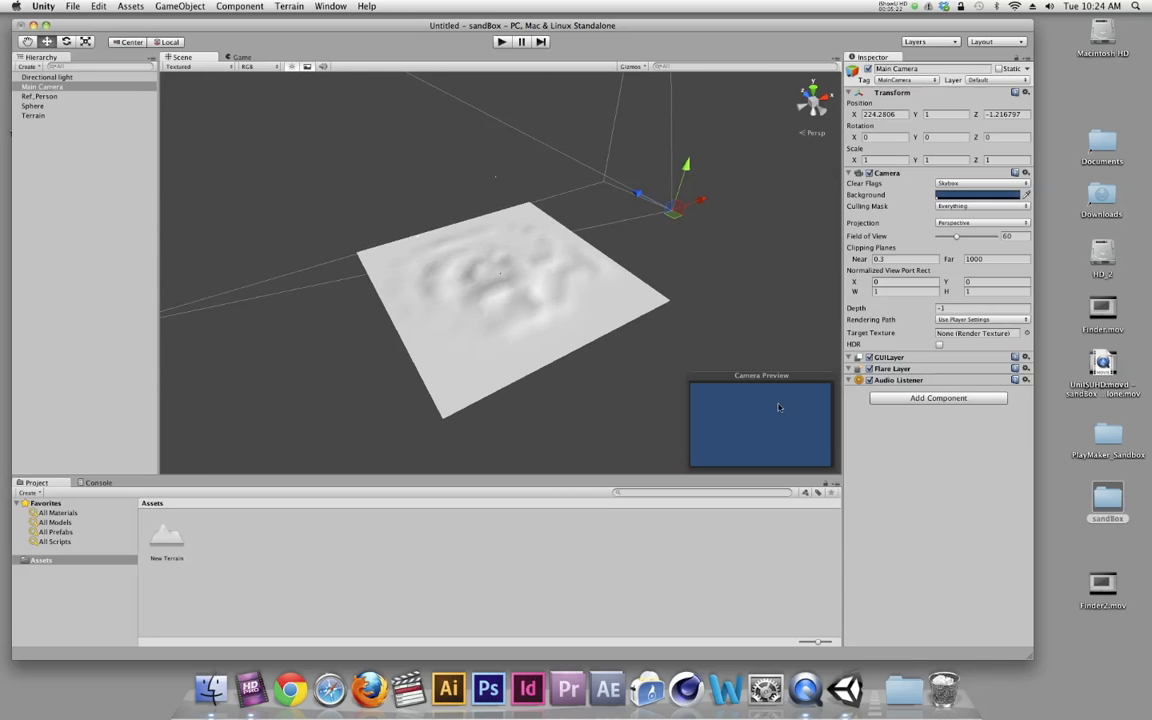
pyautogui.moveTo(699, 209); pyautogui.dragTo(502, 292)
pyautogui.moveTo(583, 287); pyautogui.dragTo(622, 280)
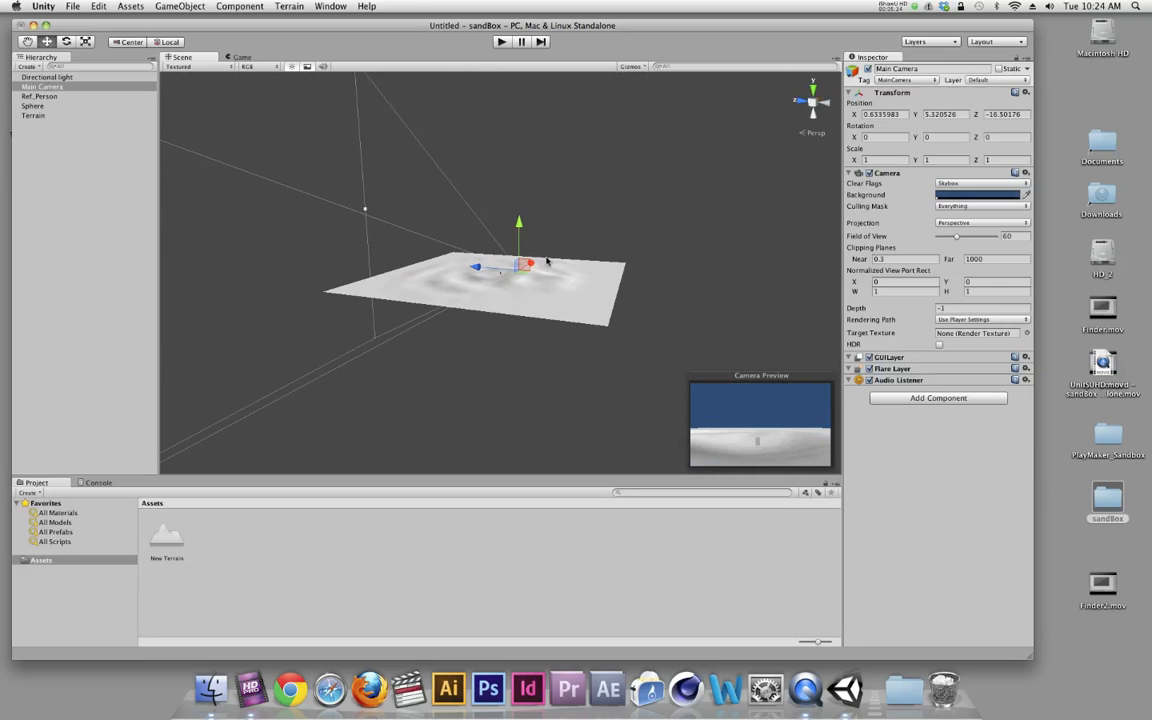
pyautogui.moveTo(476, 268); pyautogui.dragTo(484, 273)
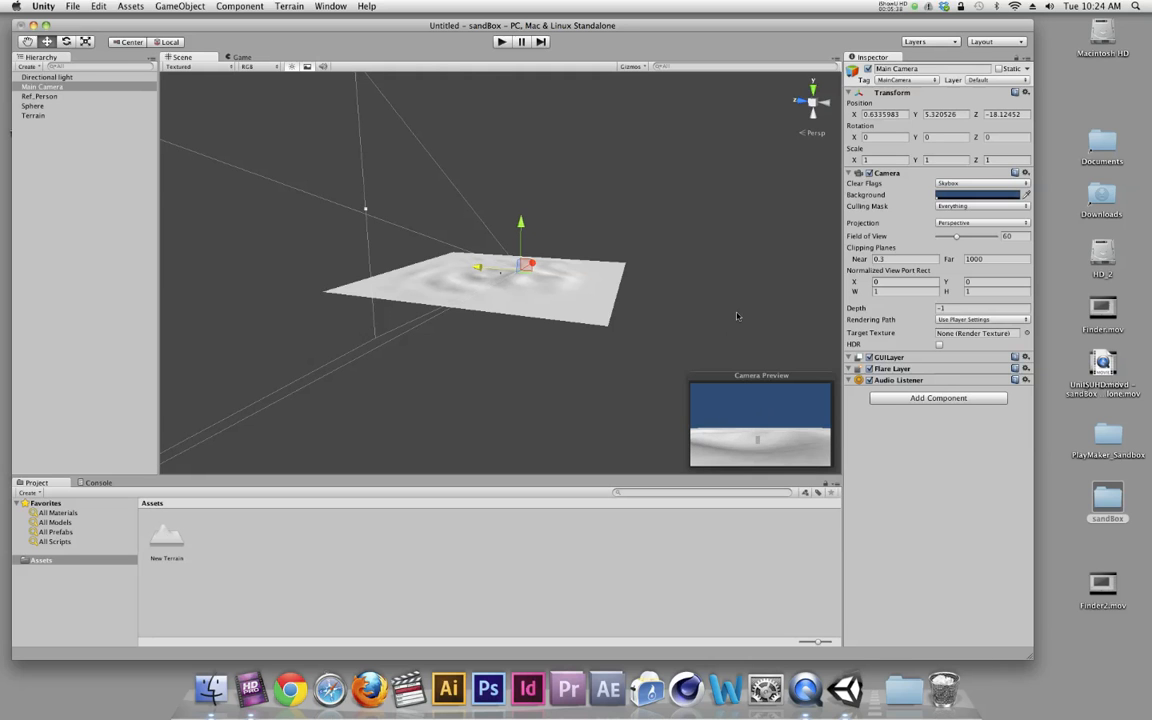
# Step: Preview the camera's view in play mode, and move the Main Camera up and back to about Y 12.9 and Z -36.7
pyautogui.press('super+p')
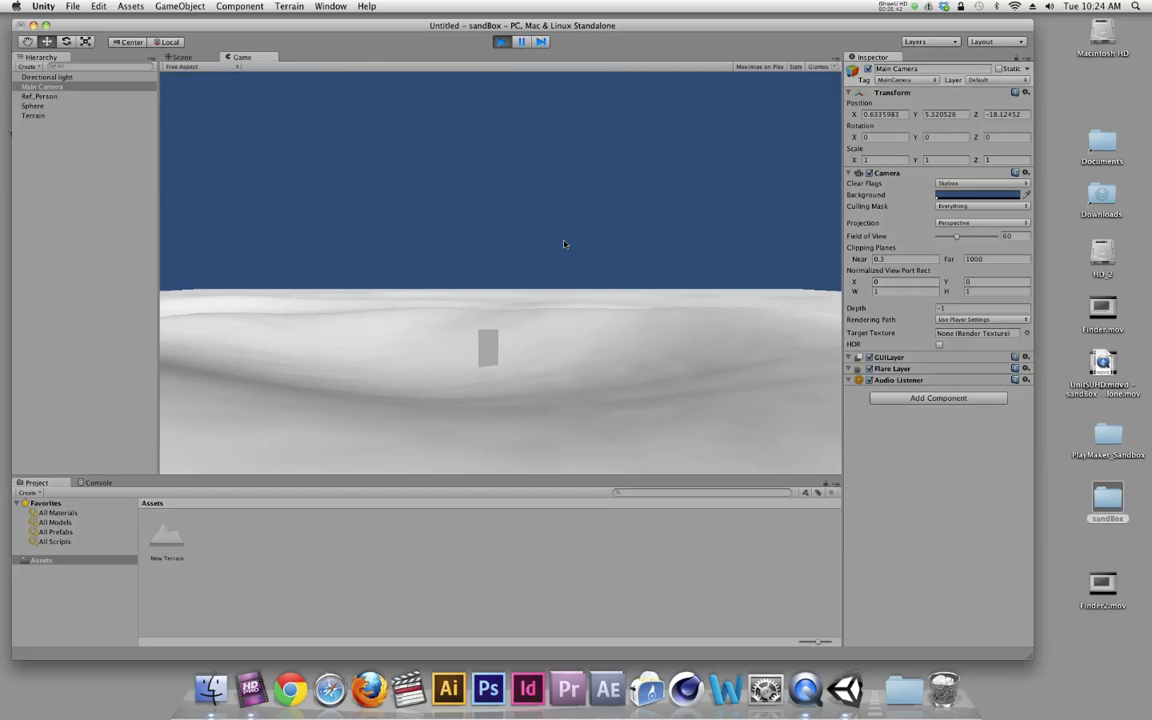
pyautogui.press('super+p')
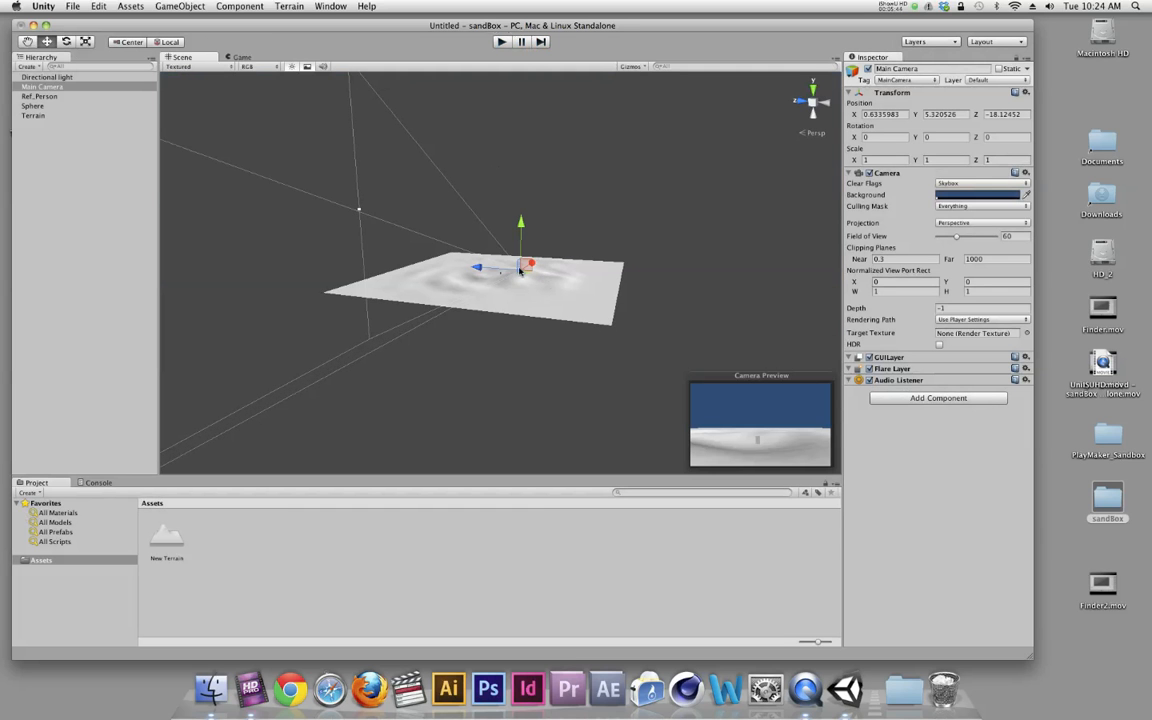
pyautogui.moveTo(531, 265); pyautogui.dragTo(431, 262)
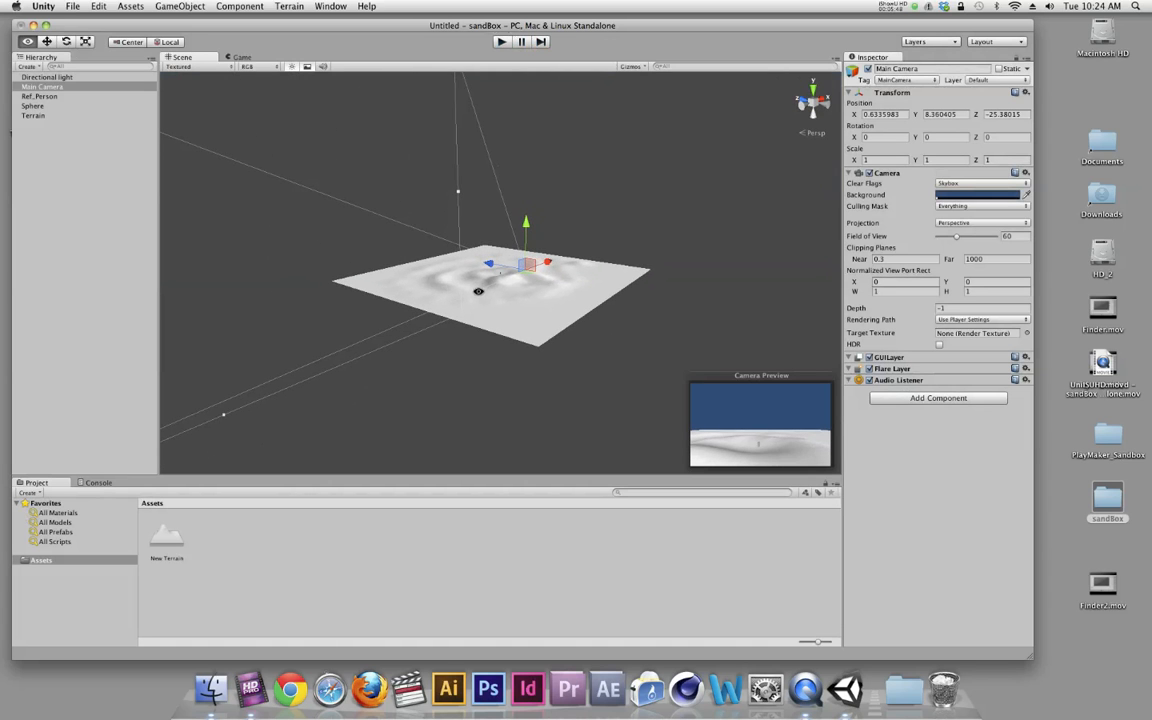
pyautogui.moveTo(509, 270); pyautogui.dragTo(537, 231)
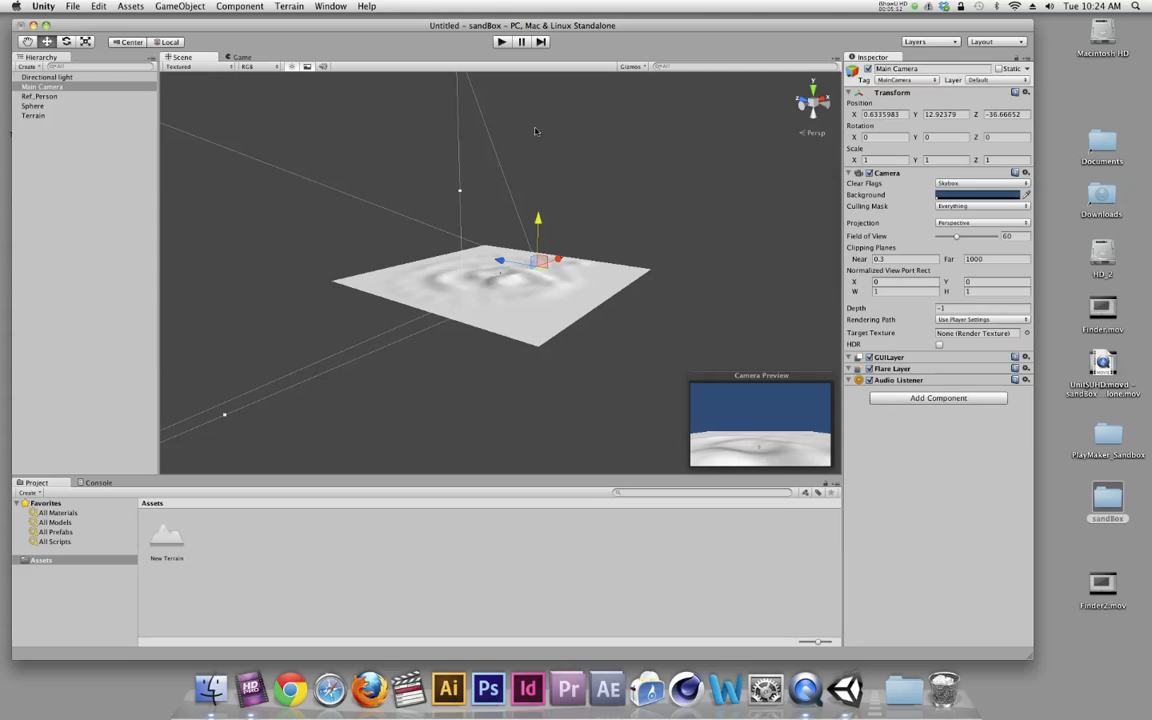
# Step: Add a Rigidbody physics component to the sphere
pyautogui.click(33, 106)
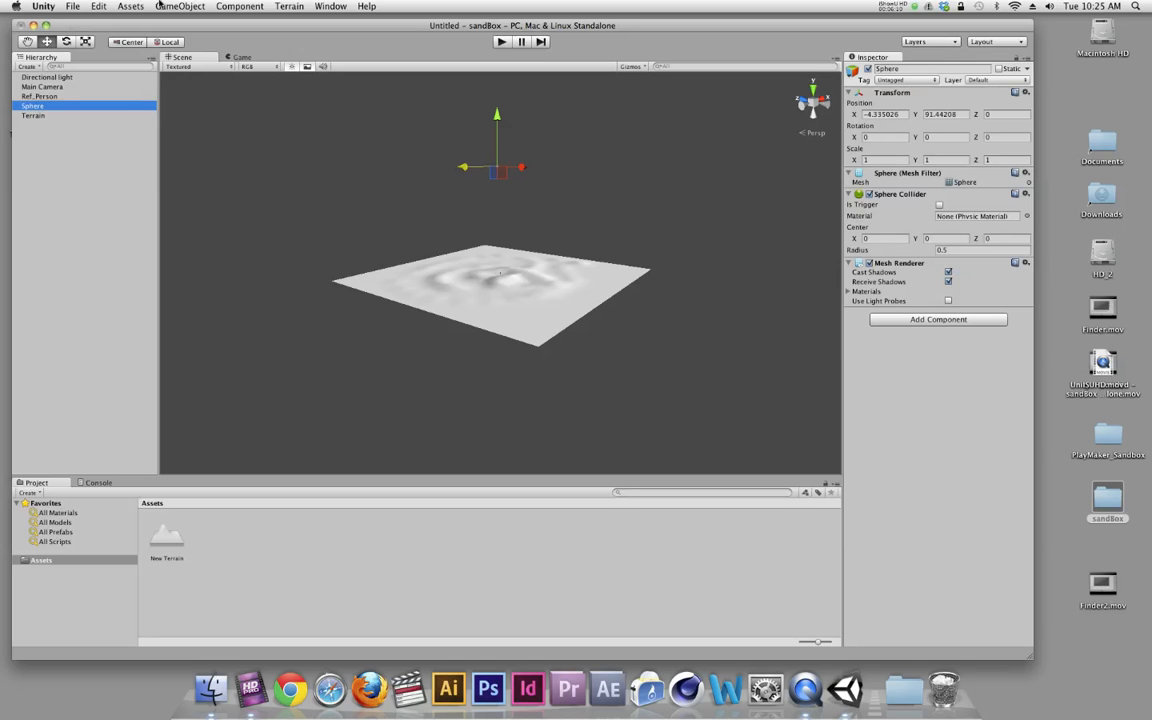
pyautogui.click(242, 6)
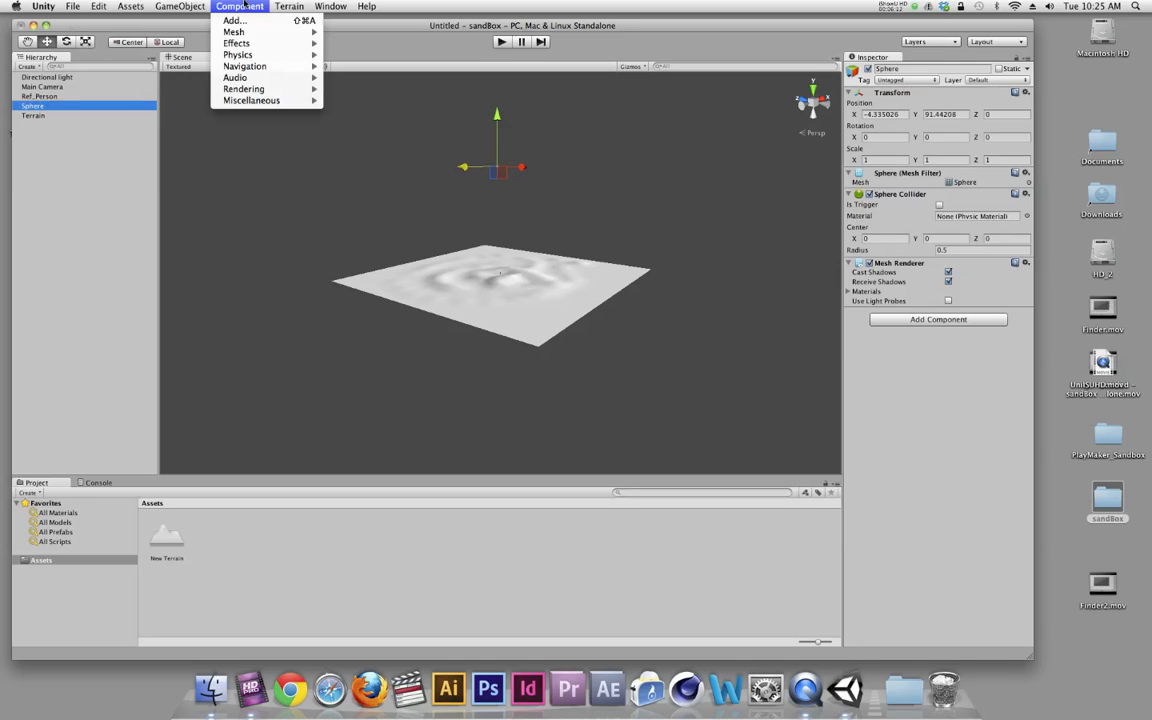
pyautogui.moveTo(248, 57)
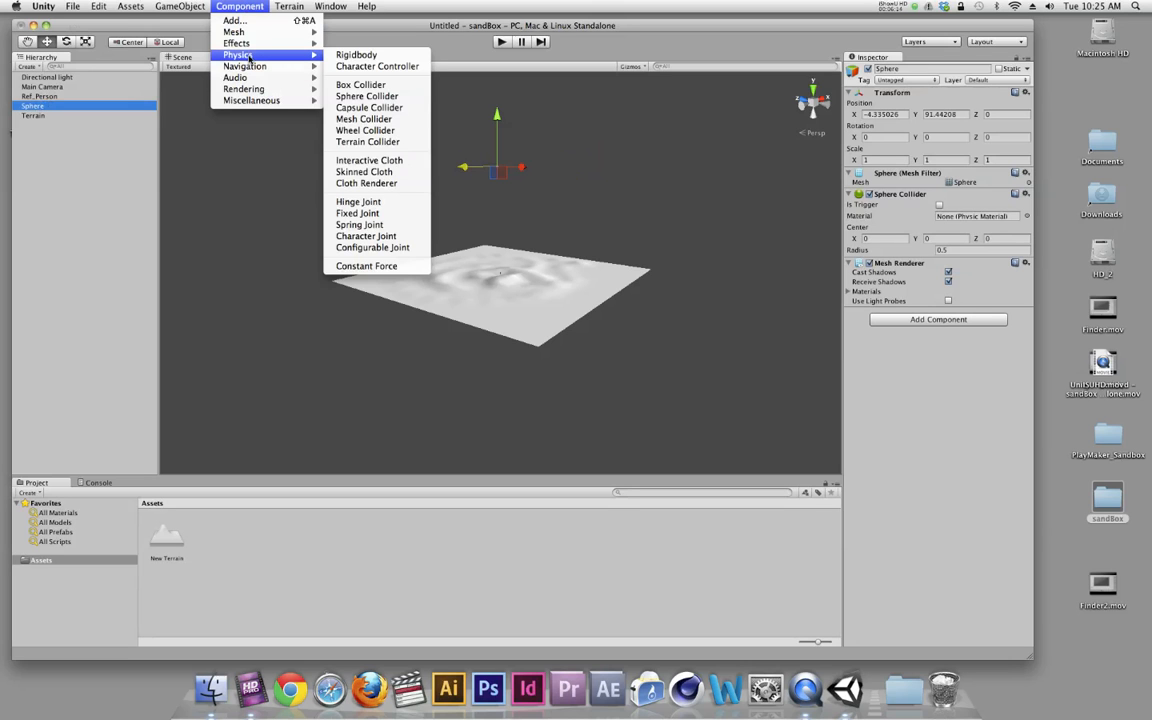
pyautogui.click(345, 56)
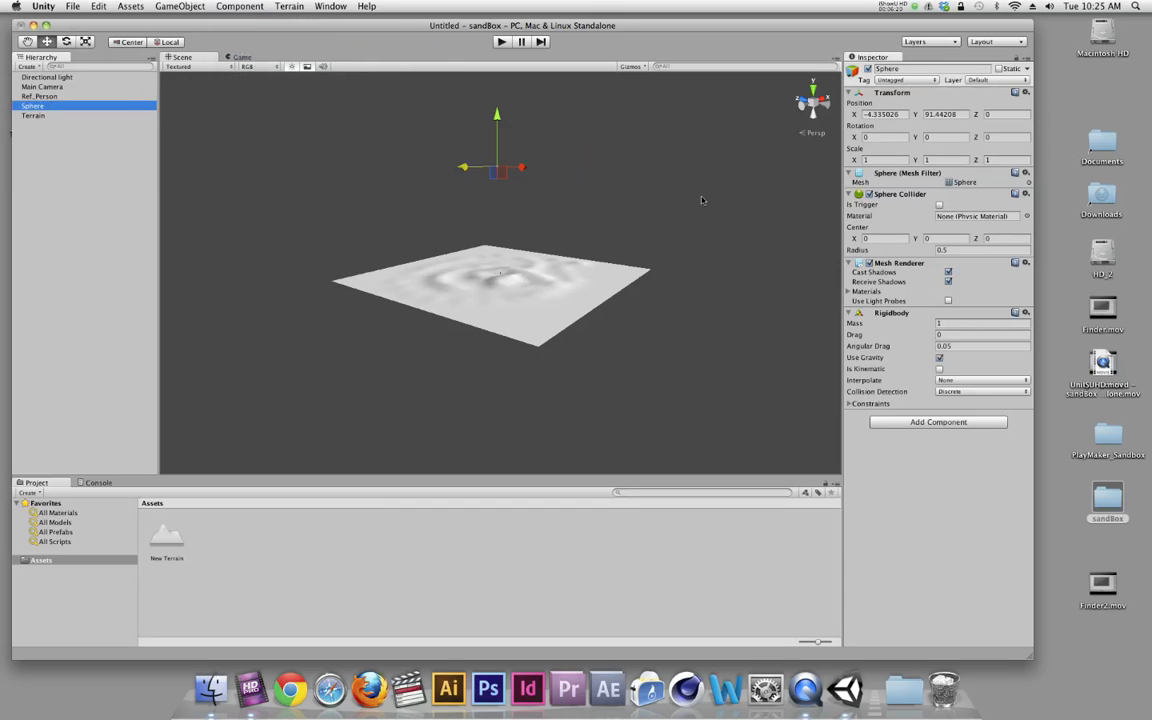
pyautogui.click(43, 107)
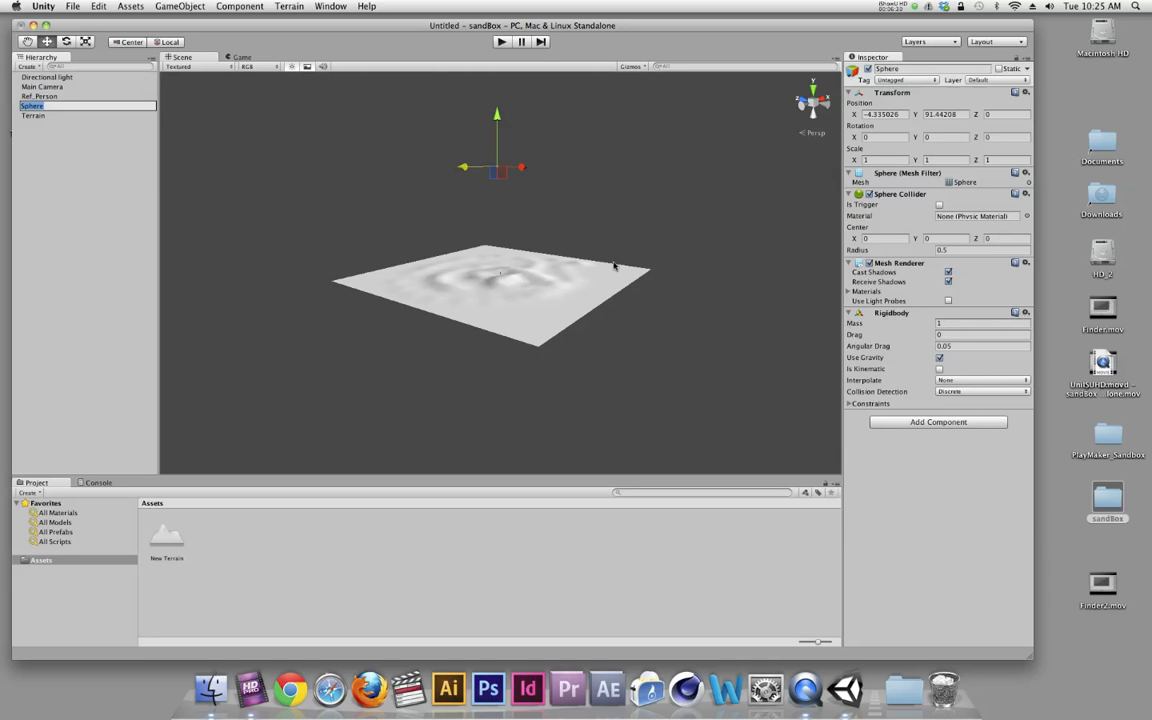
pyautogui.click(238, 6)
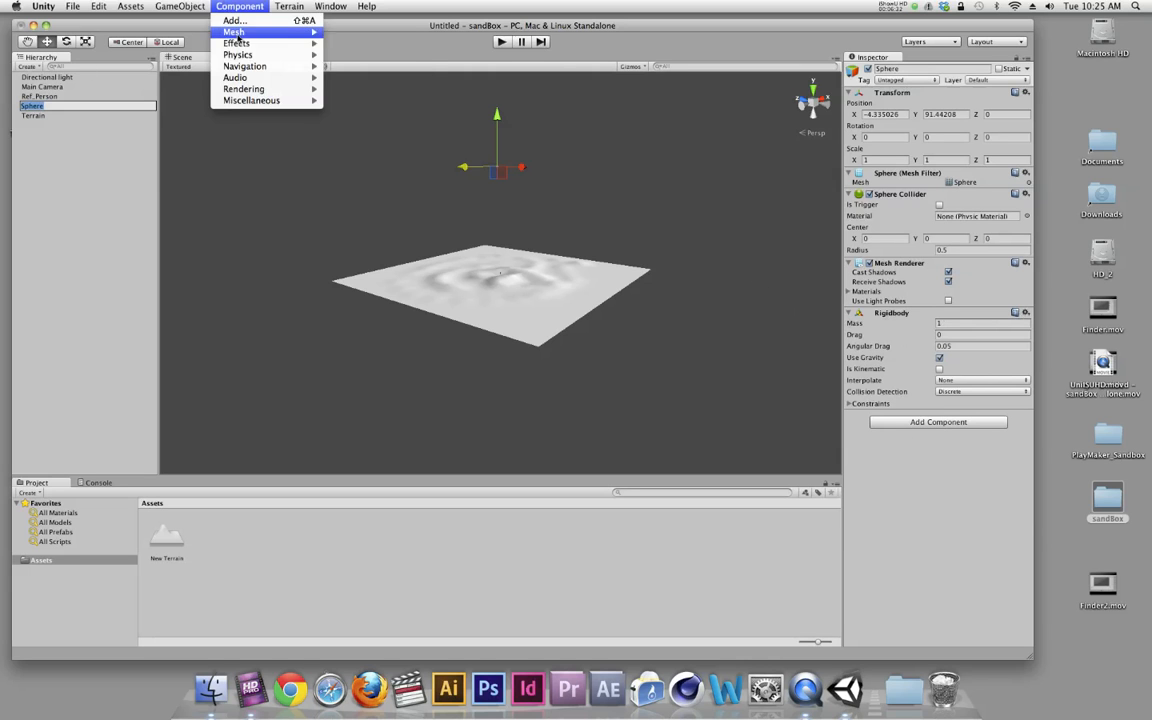
pyautogui.moveTo(250, 54)
pyautogui.press('Escape')
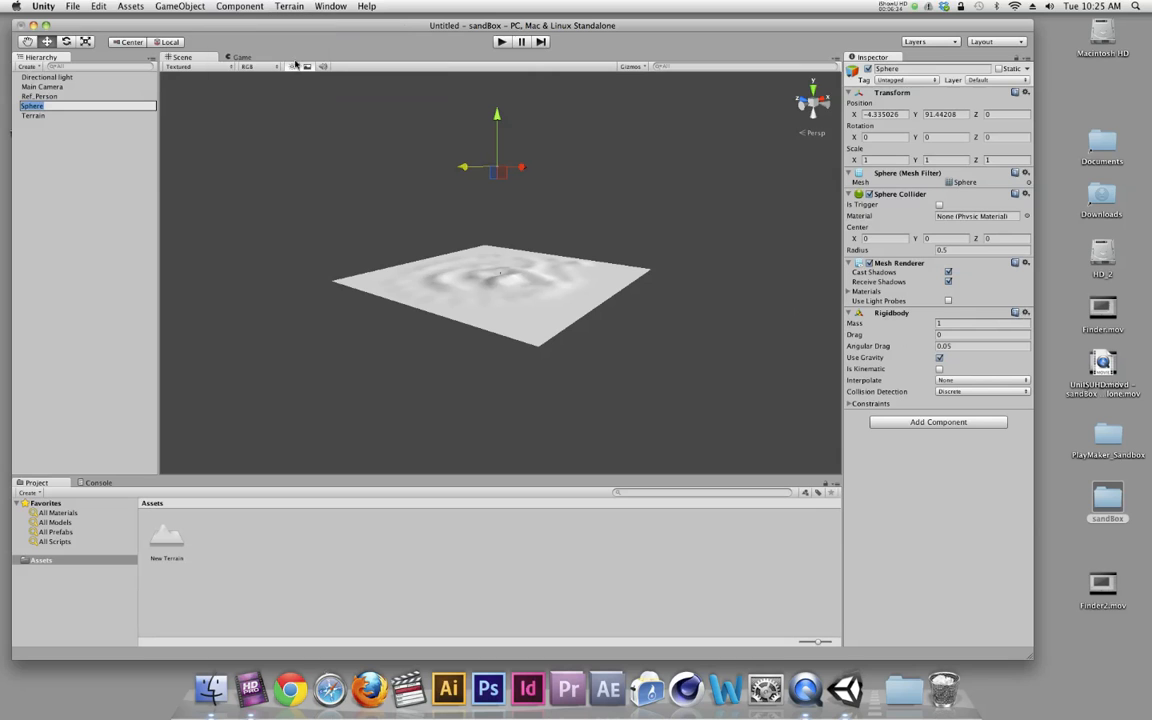
# Step: Run the scene to watch the sphere fall onto the terrain, and stop play mode
pyautogui.click(502, 43)
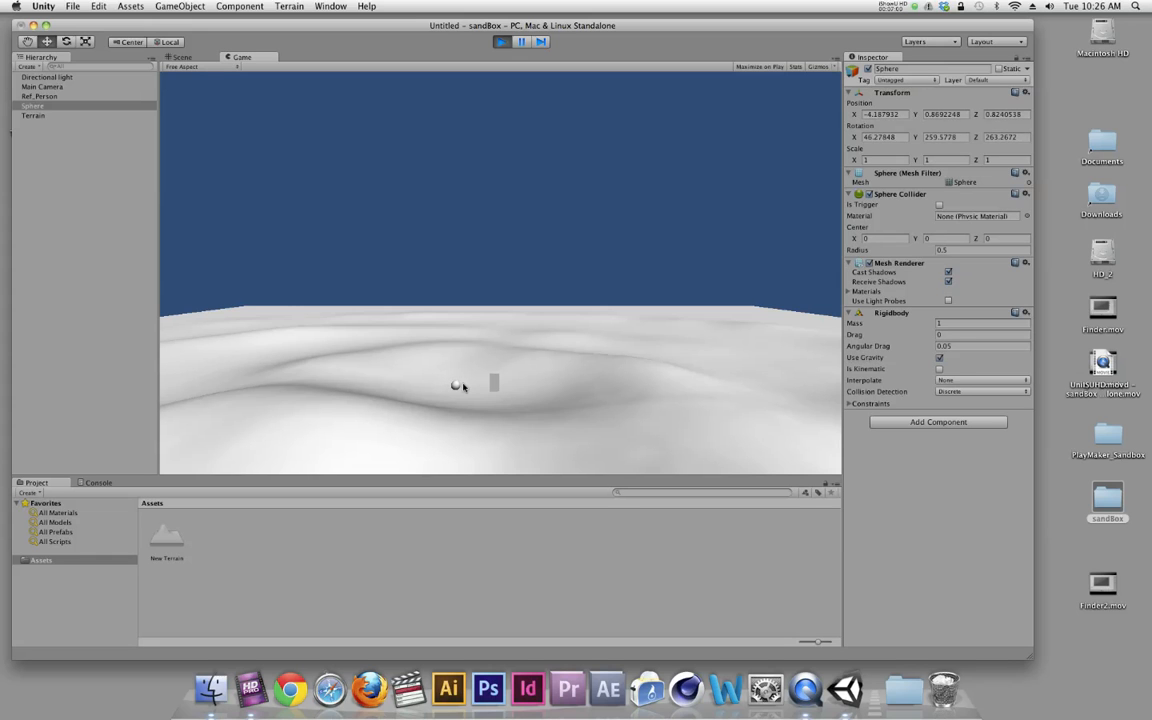
pyautogui.press('super+p')
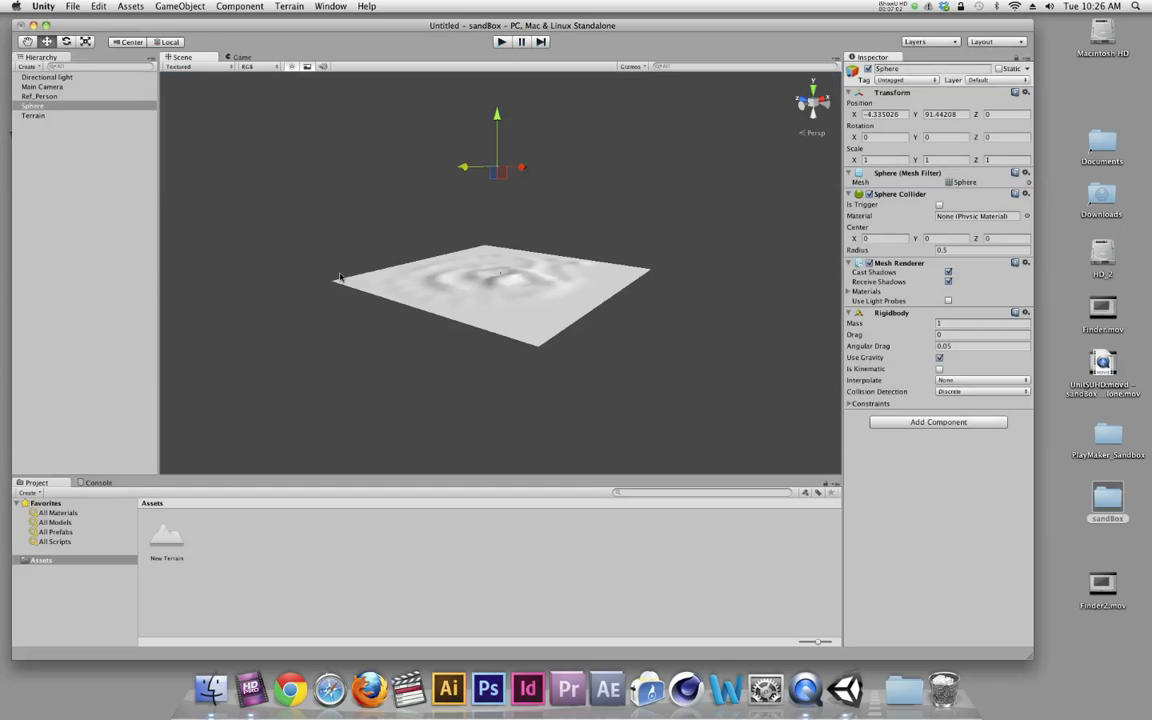
pyautogui.keyDown('alt'); pyautogui.moveTo(569, 283); pyautogui.dragTo(592, 279); pyautogui.keyUp('alt')
pyautogui.click(243, 6)
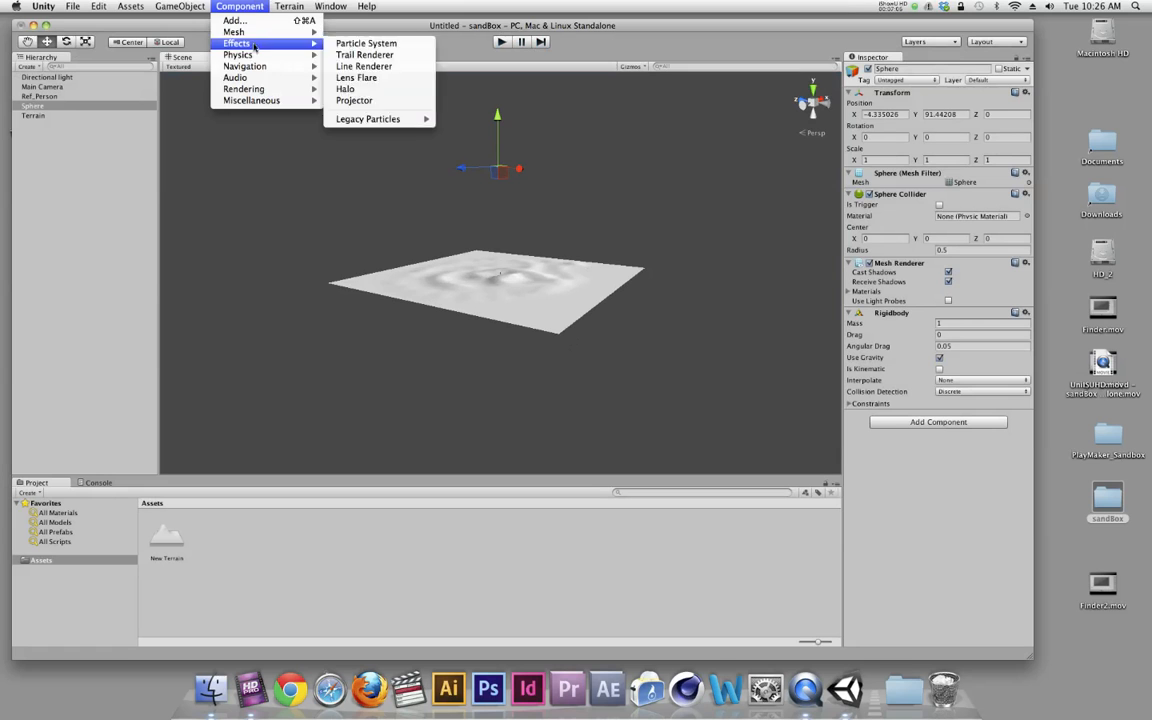
pyautogui.moveTo(255, 56)
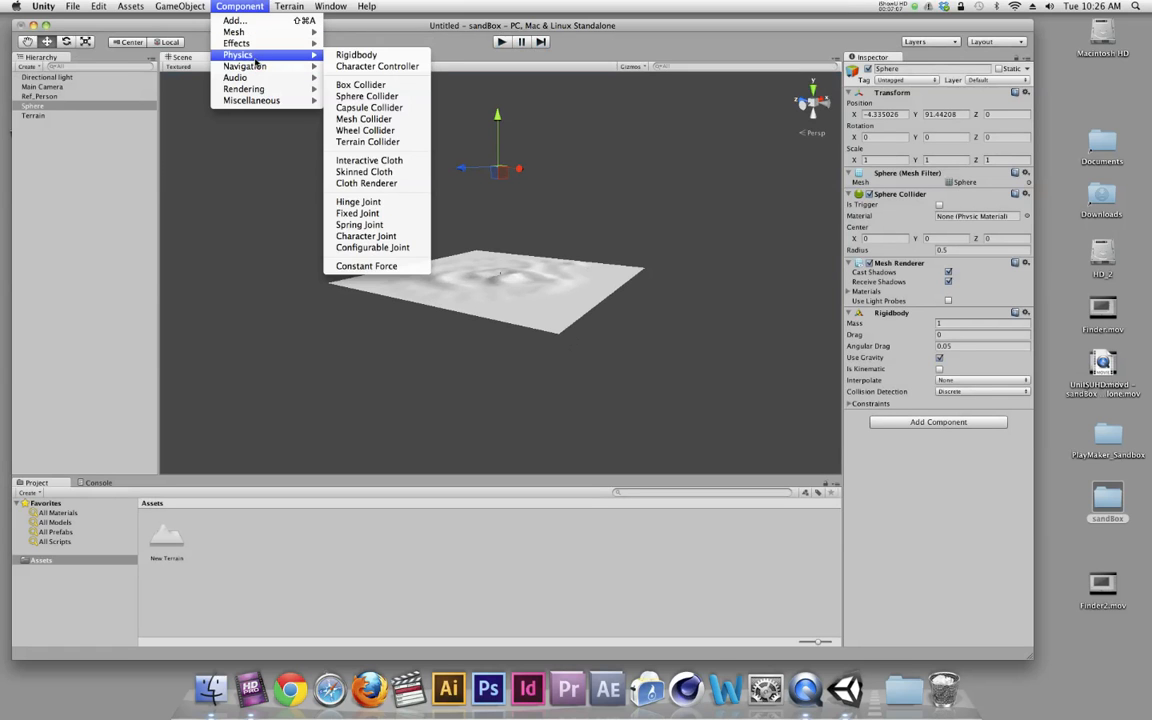
pyautogui.click(228, 6)
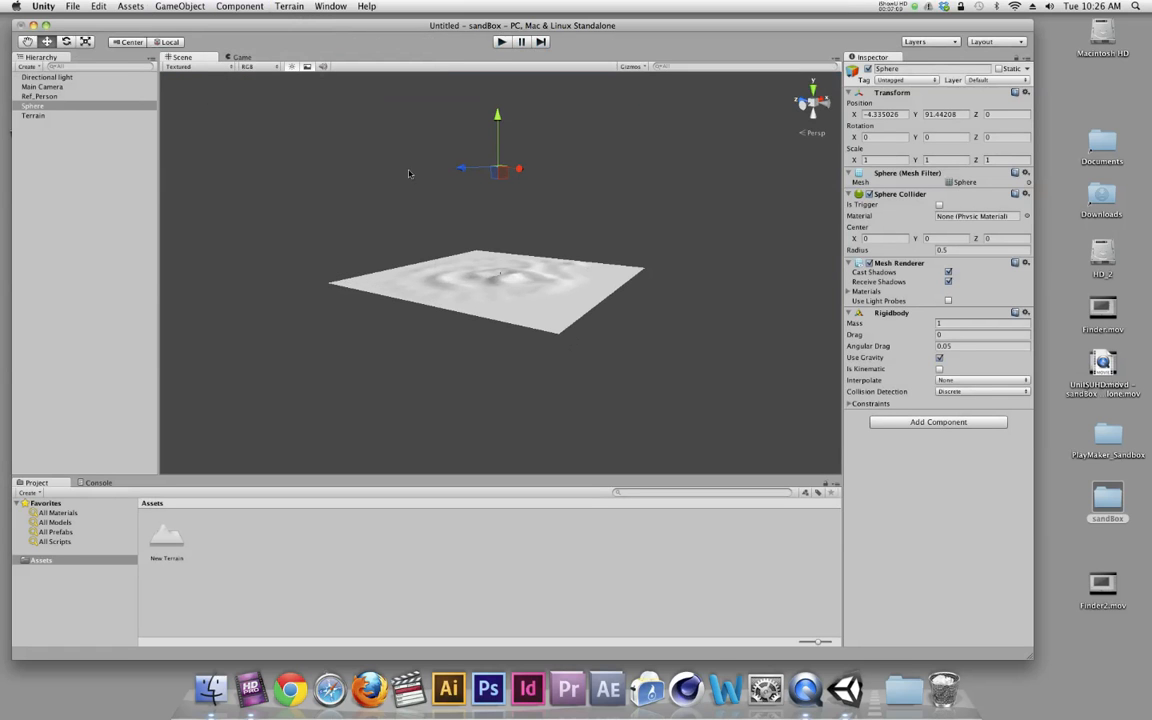
# Step: Move the Main Camera up and back to about Y 34.9 and Z -72.4, testing the sphere's fall in play mode before and after
pyautogui.click(501, 41)
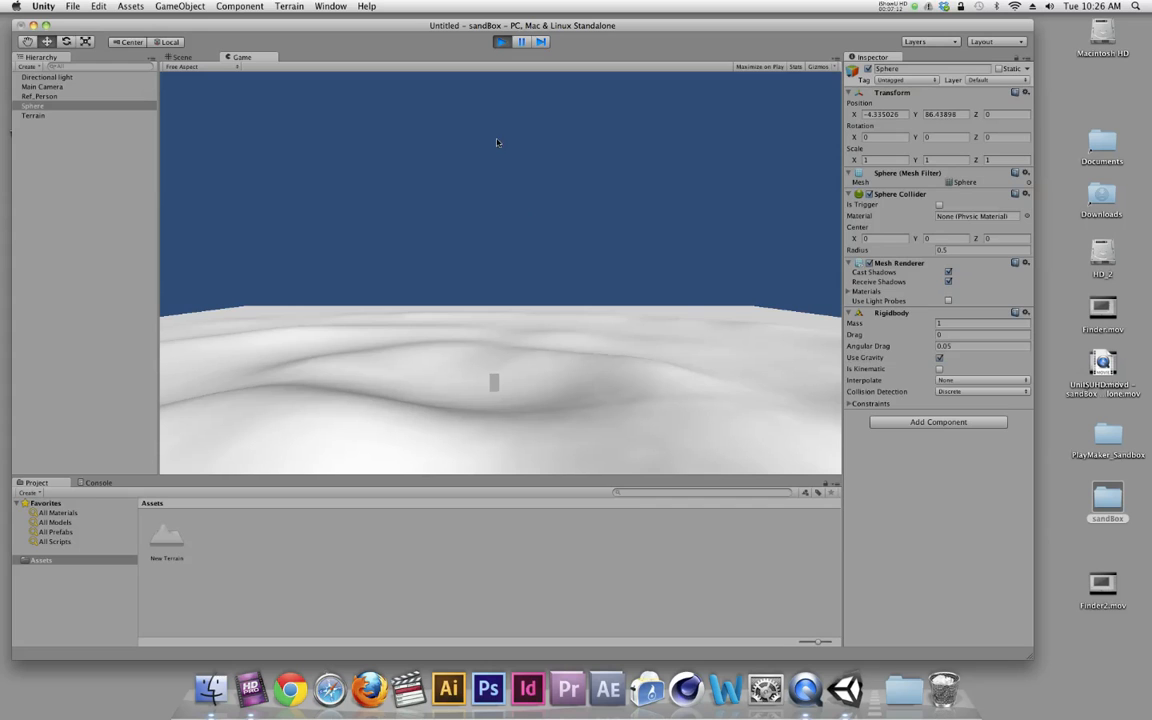
pyautogui.click(501, 41)
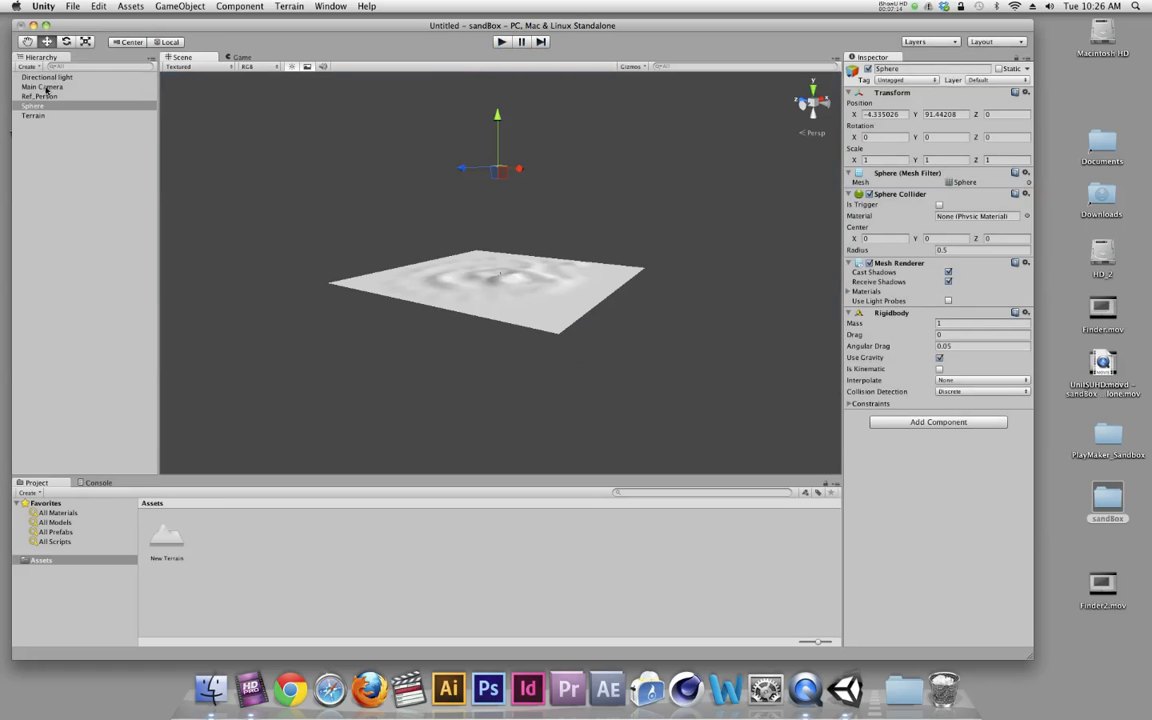
pyautogui.click(46, 87)
pyautogui.moveTo(513, 262); pyautogui.dragTo(583, 202)
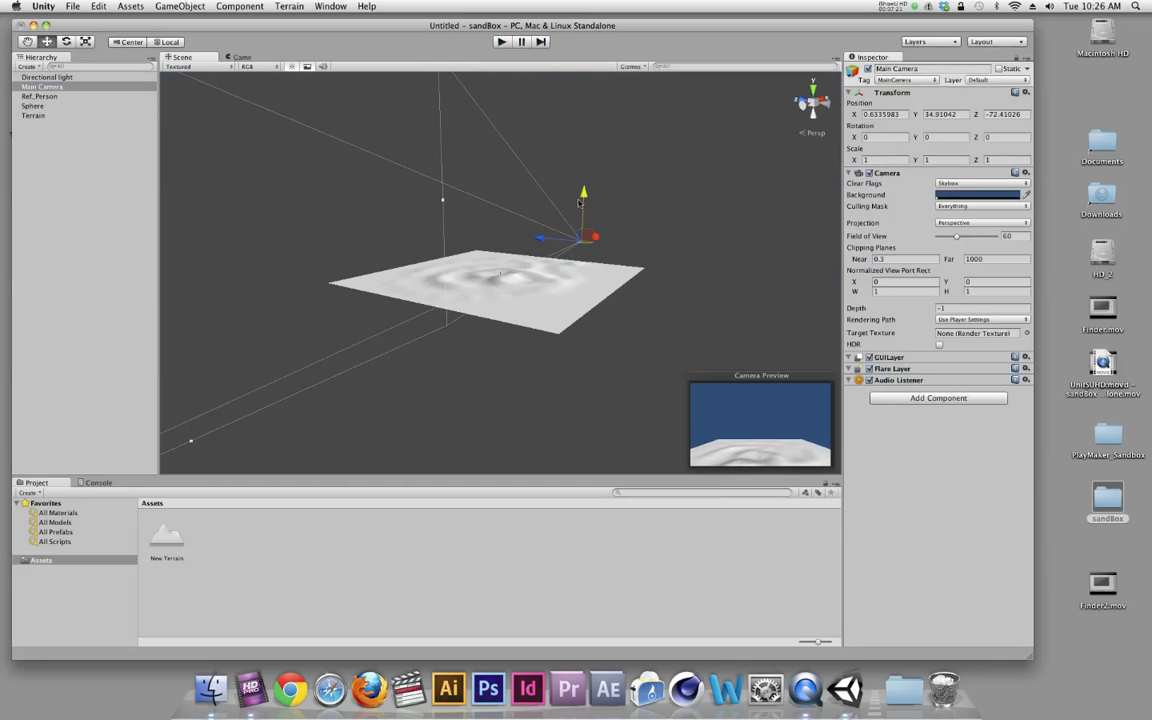
pyautogui.click(501, 41)
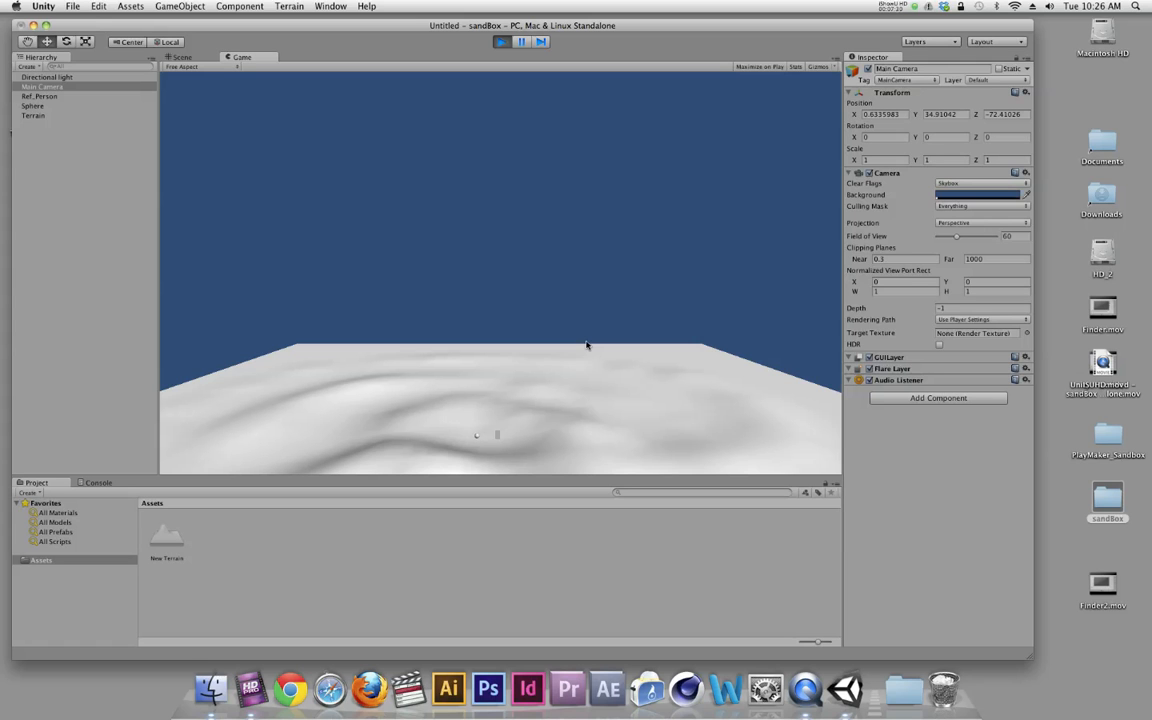
pyautogui.press('super+p')
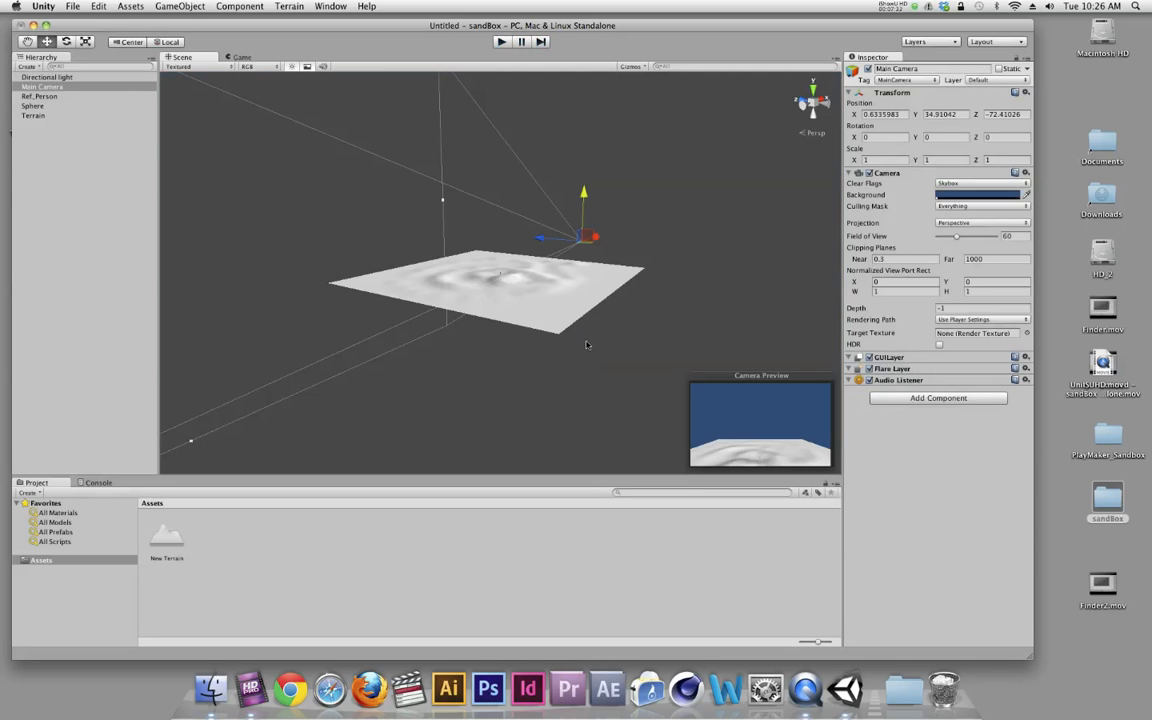
# Step: Create a second sphere, raise it above the terrain, and set its scale to 10 on X, Y and Z
pyautogui.click(162, 5)
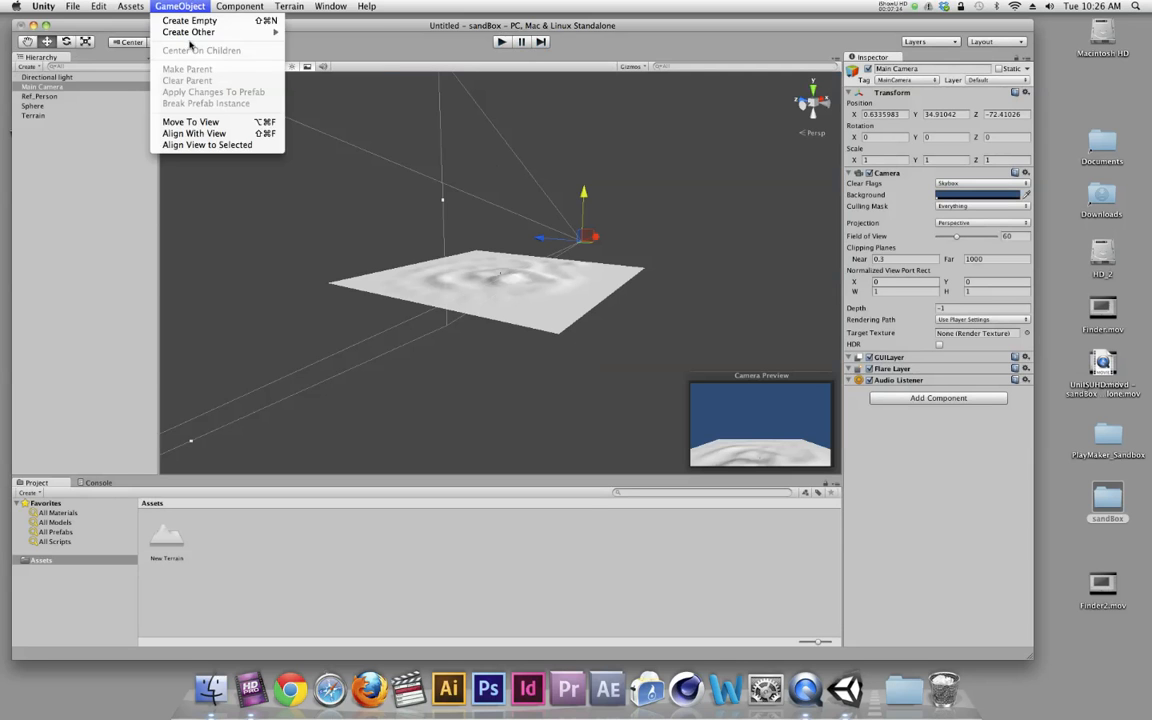
pyautogui.moveTo(210, 32)
pyautogui.click(311, 160)
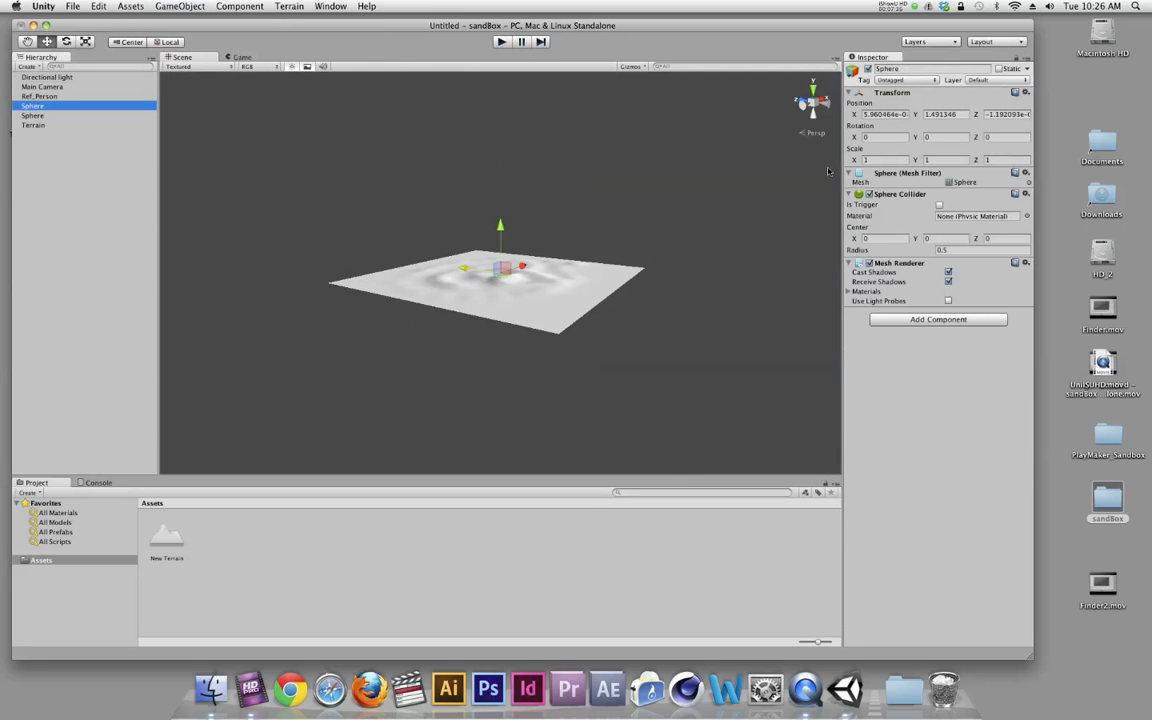
pyautogui.moveTo(503, 230); pyautogui.dragTo(501, 188)
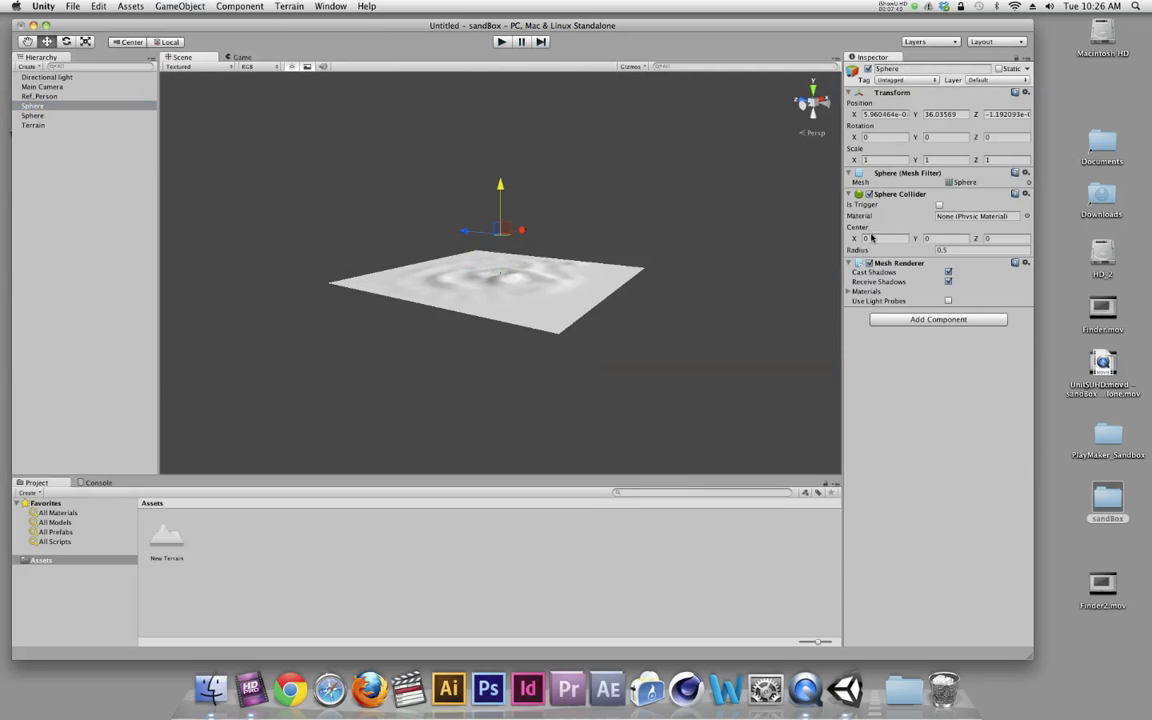
pyautogui.click(890, 160)
pyautogui.write('10')
pyautogui.press('Tab')
pyautogui.write('10')
pyautogui.press('Tab')
pyautogui.write('10')
# Step: Move the enlarged sphere to about X 29.7 and Y 94.2, and test the scene briefly in play mode
pyautogui.moveTo(521, 230); pyautogui.dragTo(537, 229)
pyautogui.moveTo(518, 187); pyautogui.dragTo(519, 120)
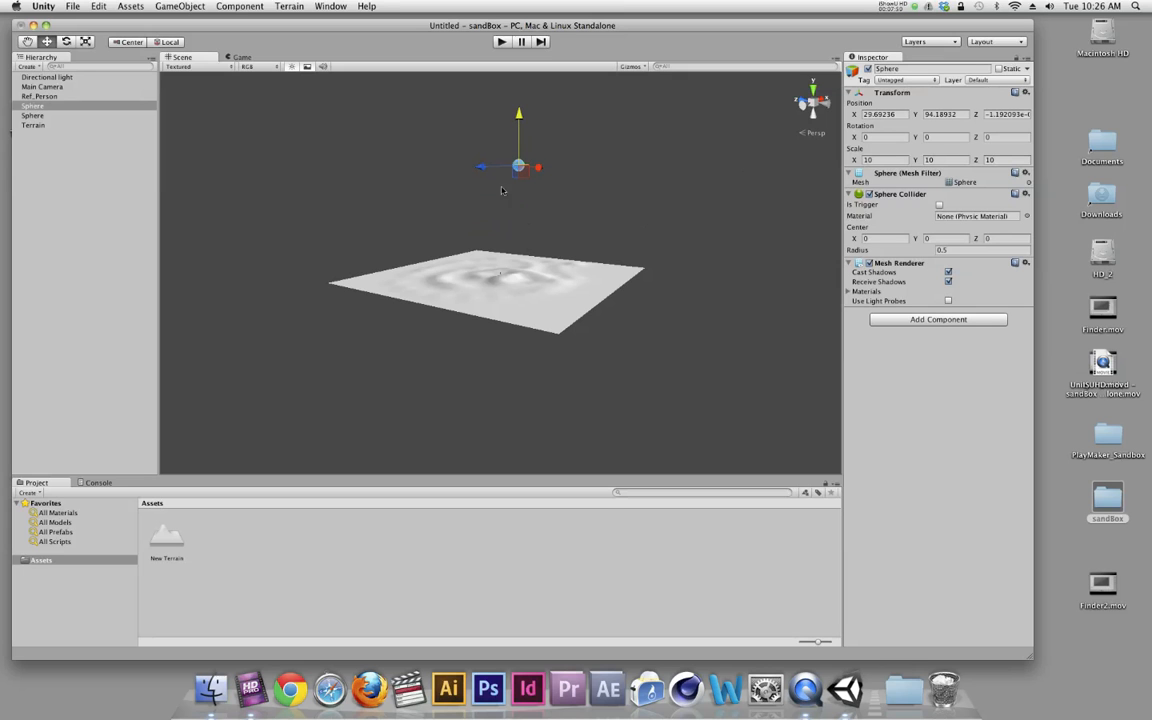
pyautogui.click(501, 41)
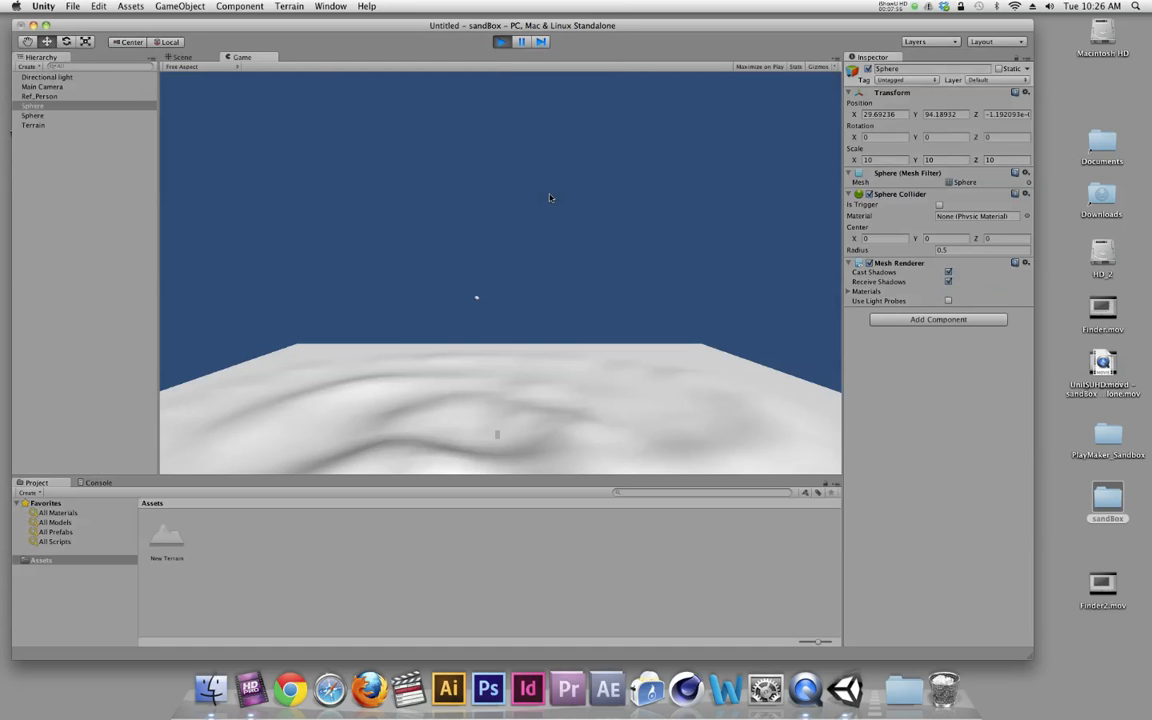
pyautogui.press('super+p')
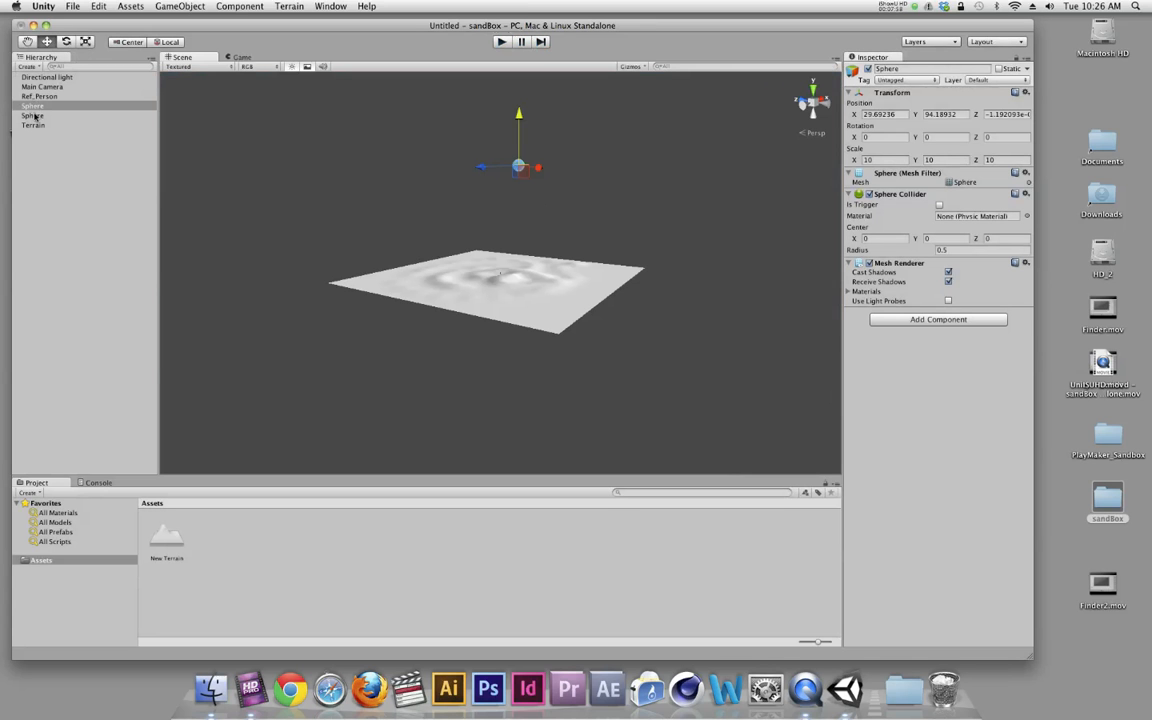
# Step: Rename the enlarged sphere as BigSphere
pyautogui.click(35, 96)
pyautogui.click(32, 106)
pyautogui.doubleClick(32, 109)
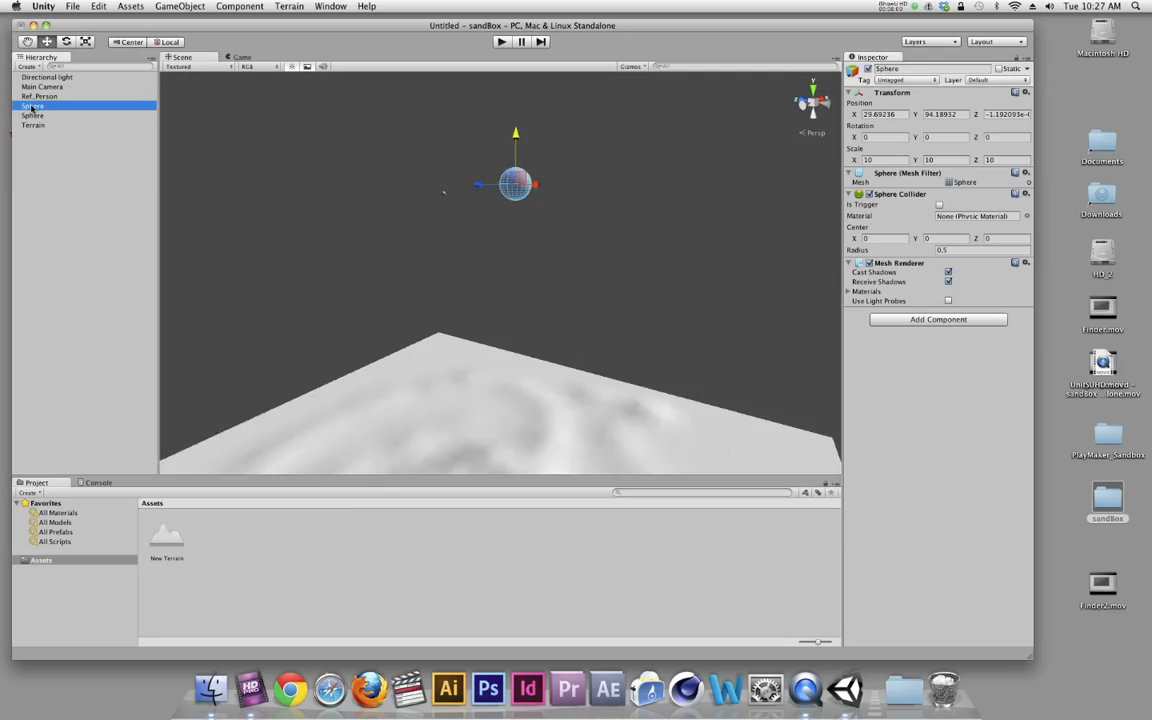
pyautogui.click(26, 108)
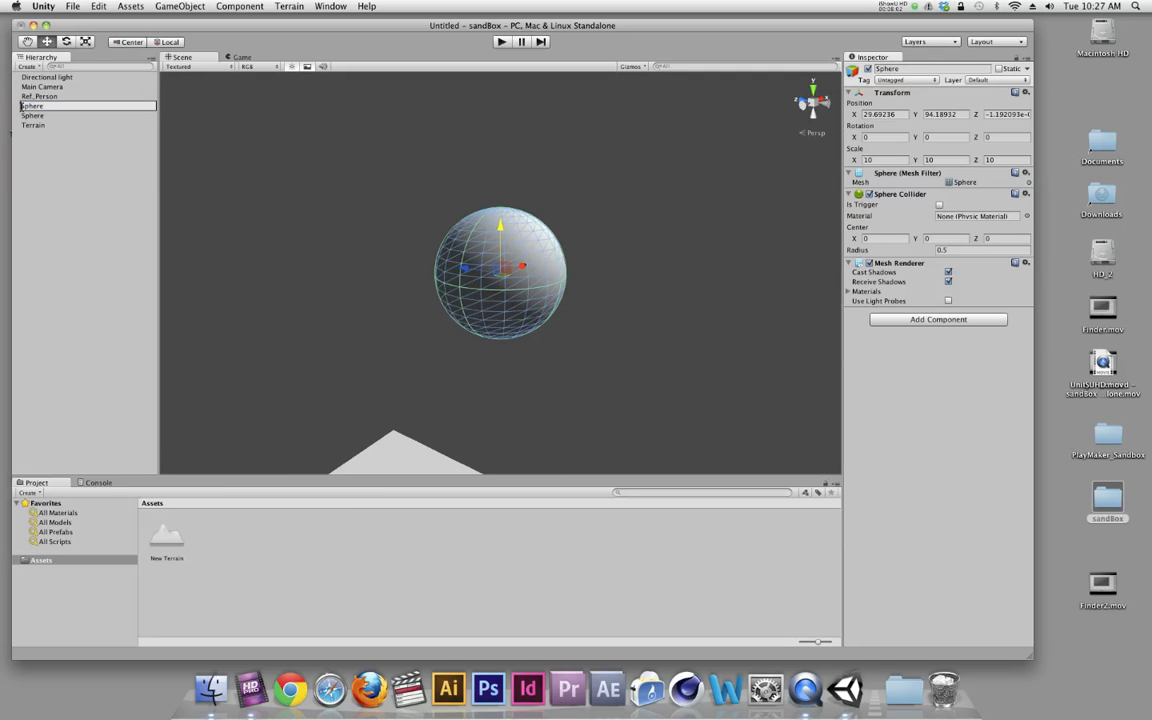
pyautogui.press('Return')
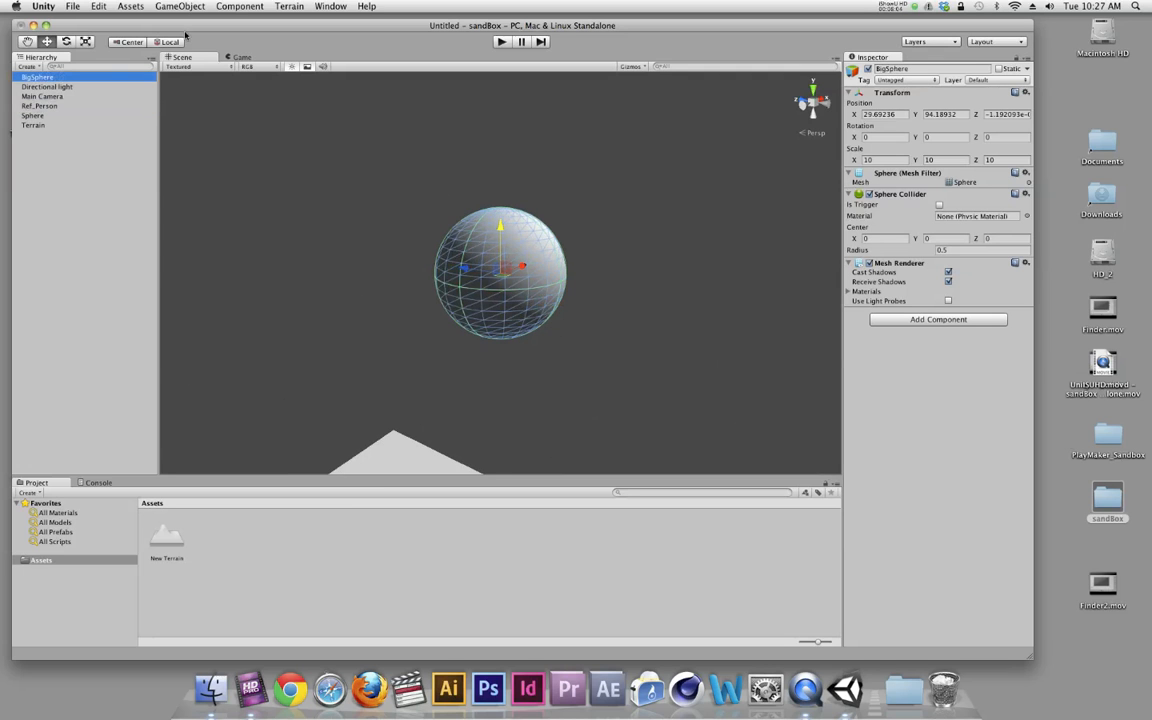
# Step: Add a Rigidbody physics component to BigSphere
pyautogui.click(222, 5)
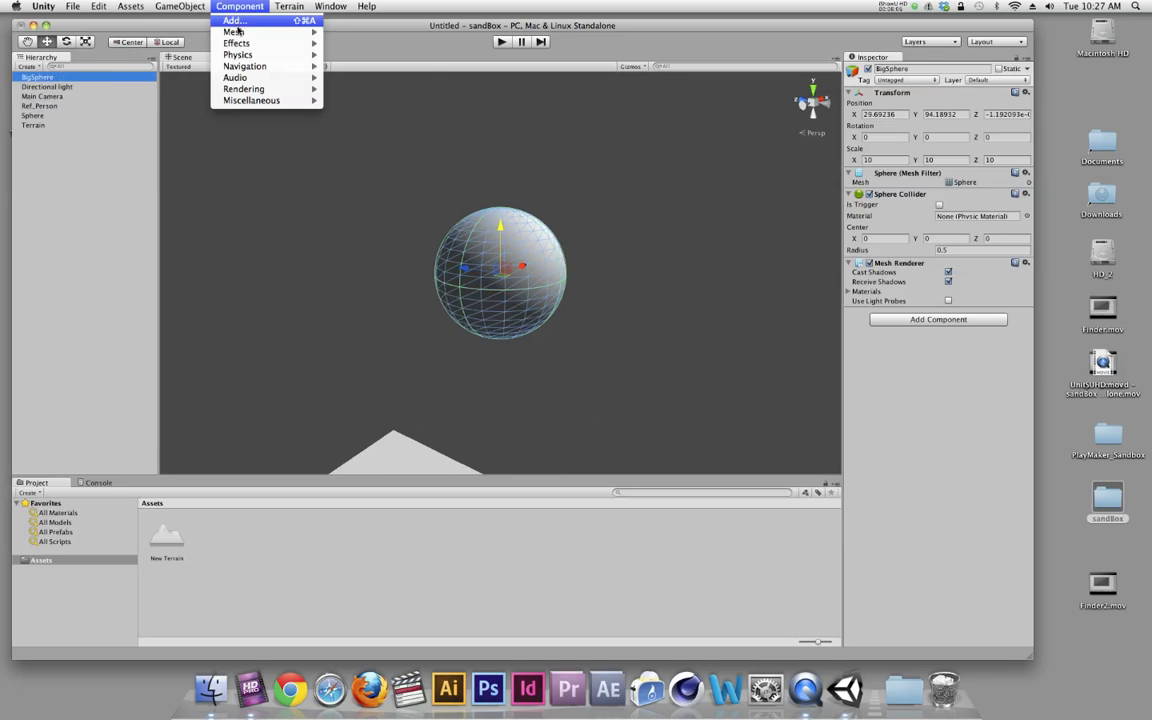
pyautogui.moveTo(240, 55)
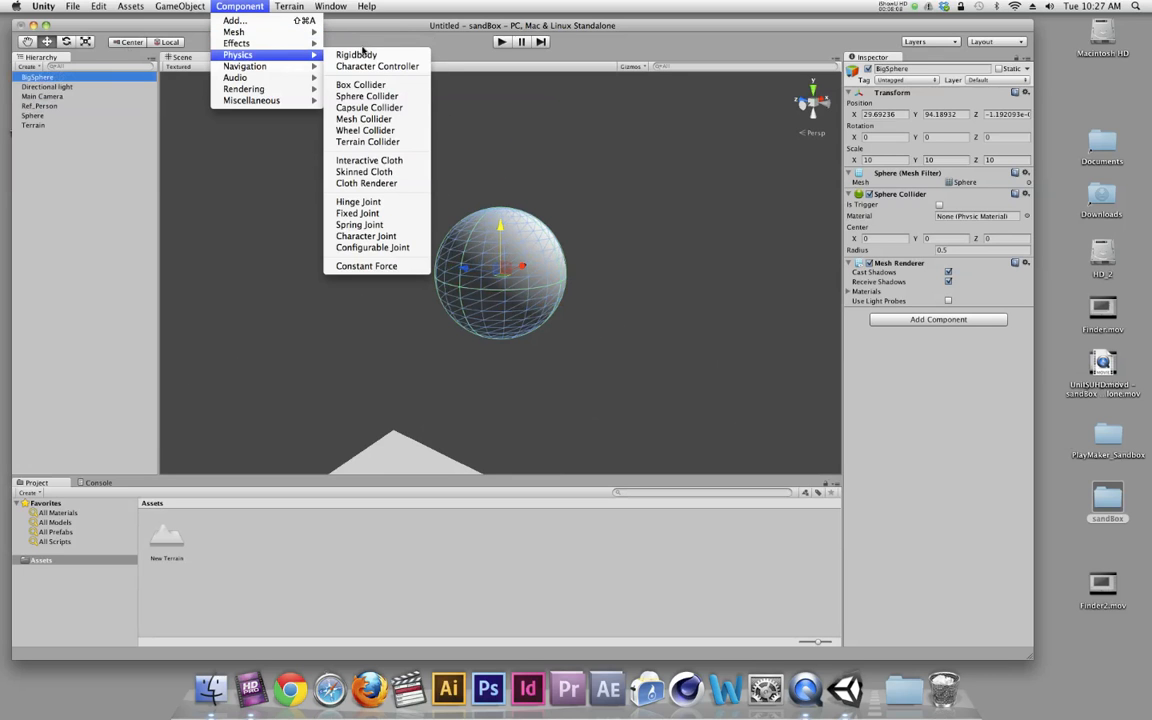
pyautogui.click(362, 56)
# Step: Run the scene twice to watch BigSphere and the small sphere fall onto the terrain, stopping play mode each time
pyautogui.click(502, 42)
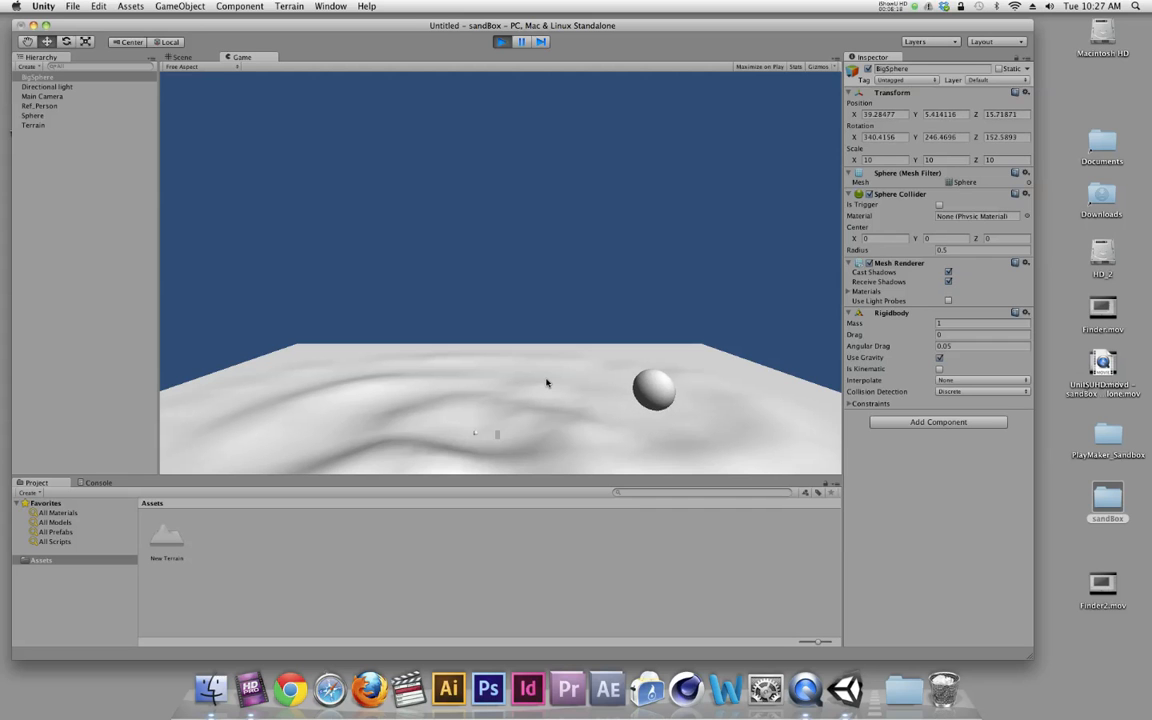
pyautogui.press('super+p')
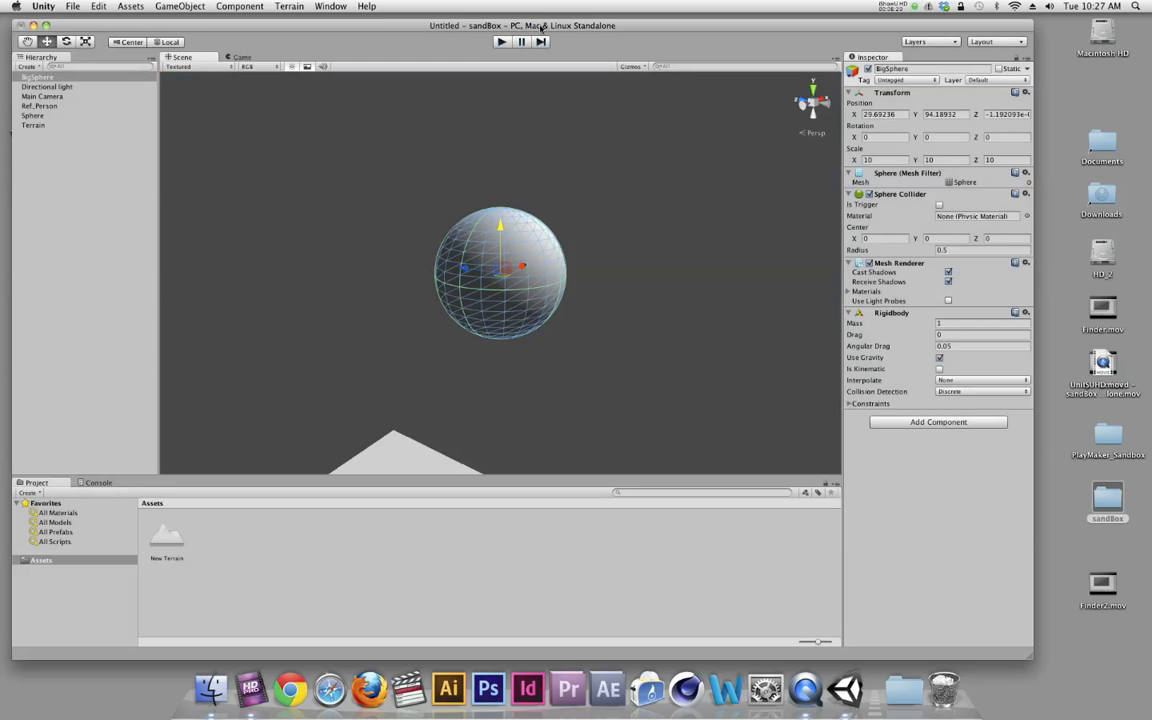
pyautogui.press('super+p')
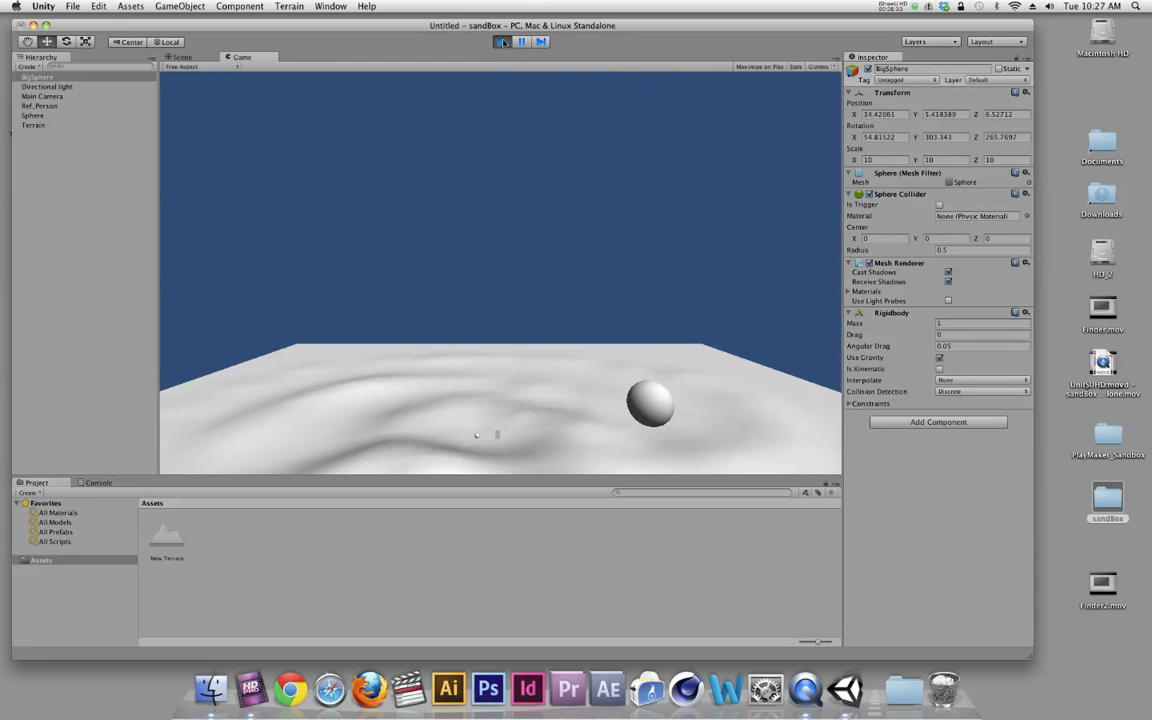
pyautogui.press('super+p')
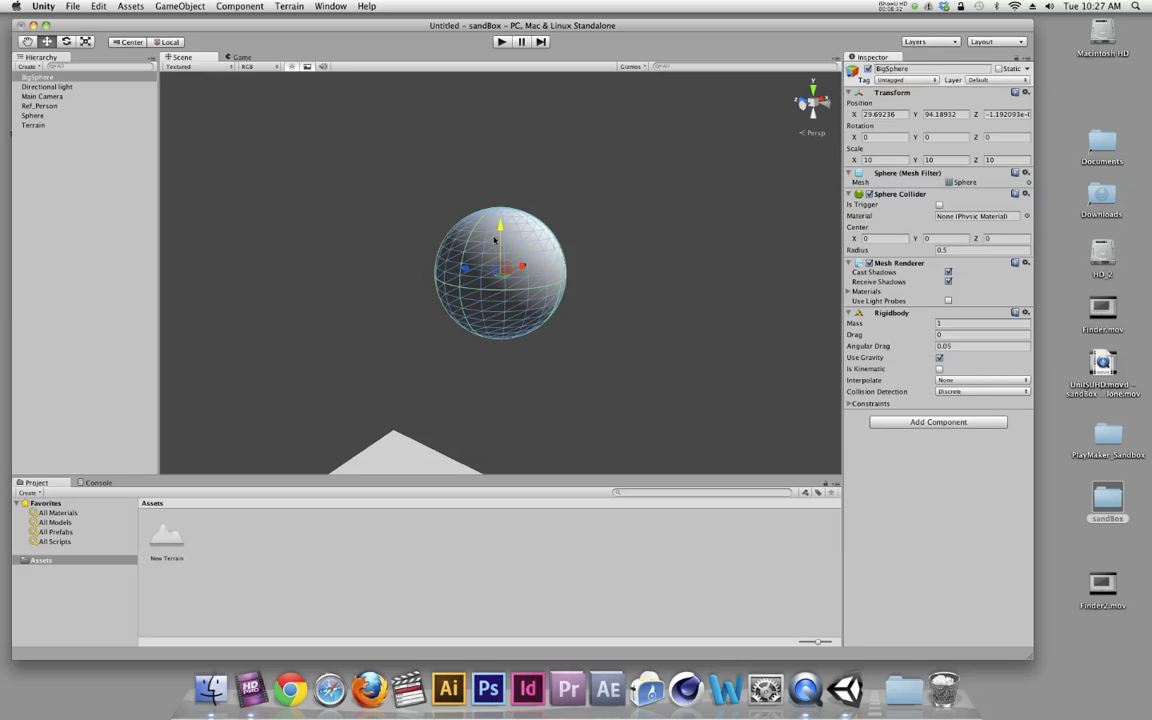
# Step: Move the Main Camera farther back and up to about Y 41 and Z -103.4
pyautogui.doubleClick(52, 79)
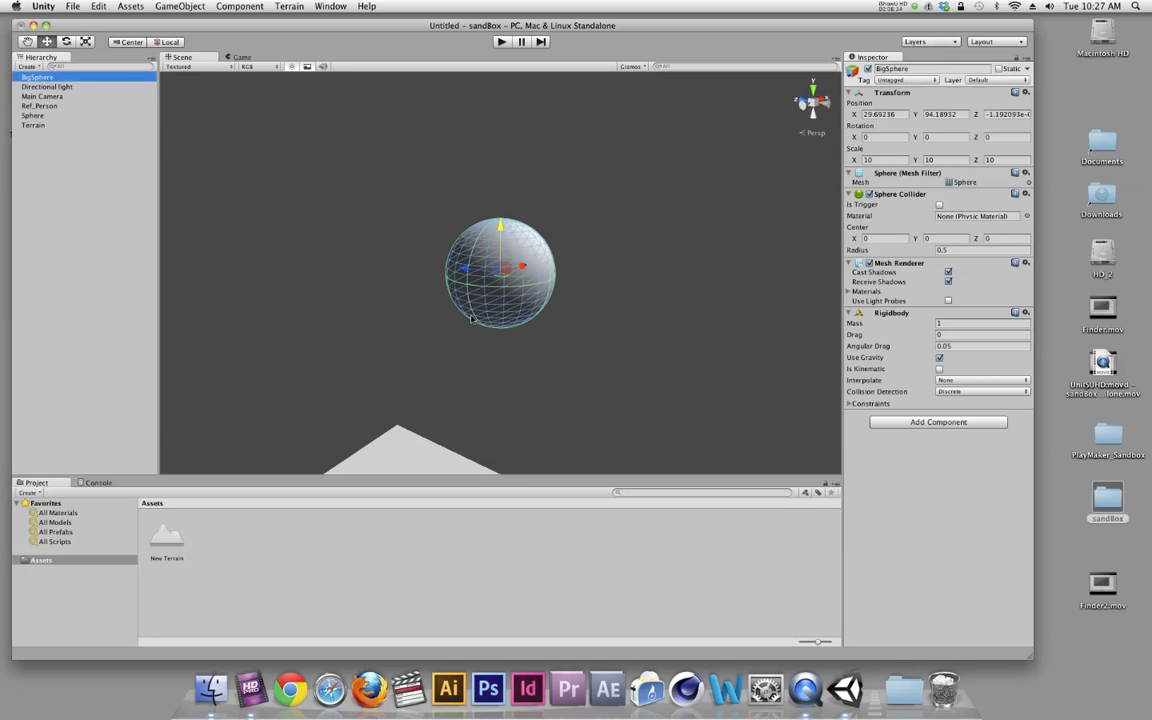
pyautogui.doubleClick(38, 96)
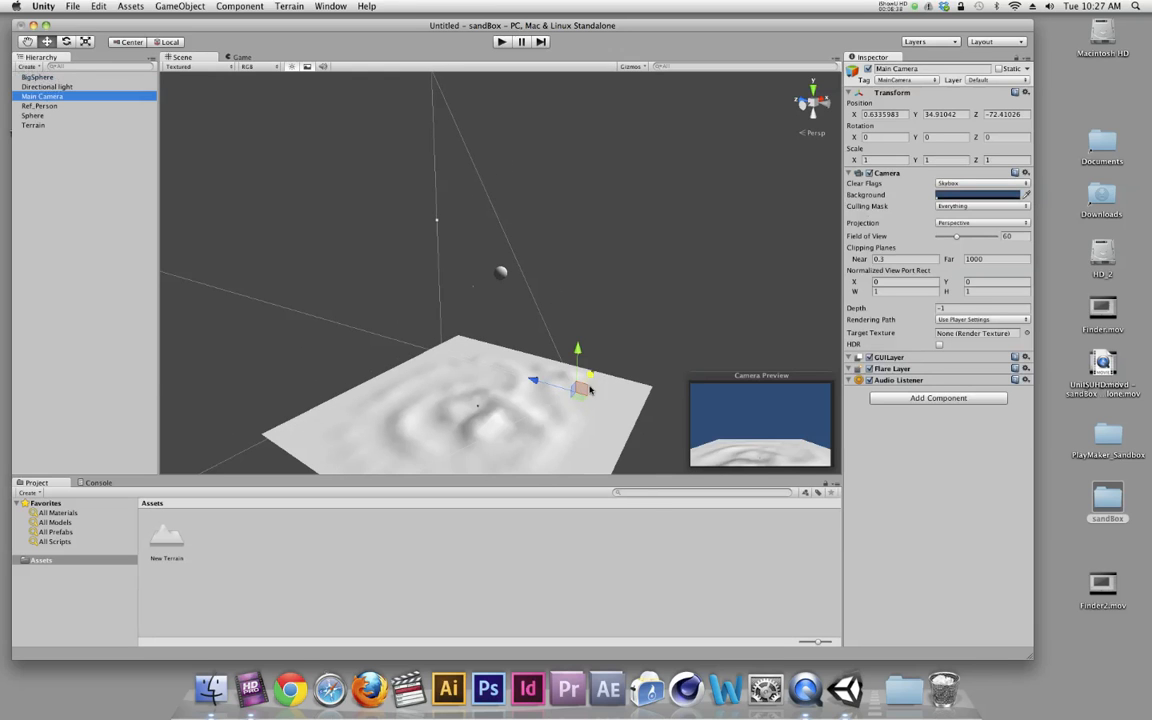
pyautogui.moveTo(535, 380); pyautogui.dragTo(628, 359)
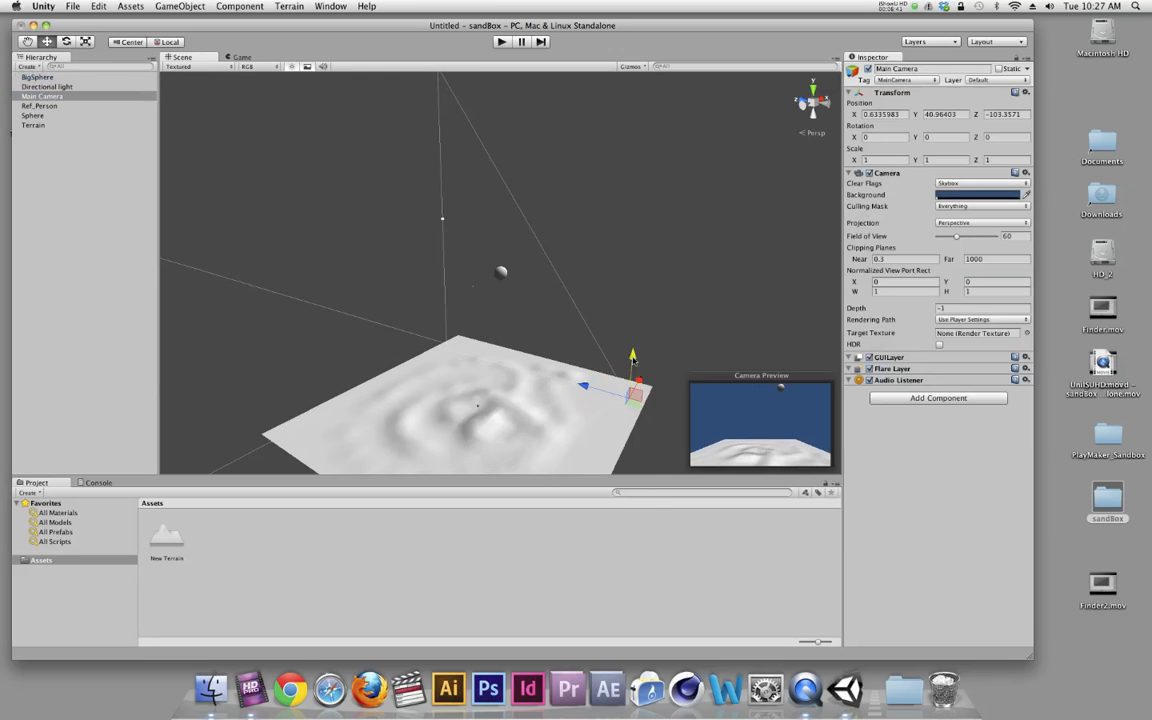
# Step: Check both falling spheres from the new camera position in two play-mode runs, and stop play mode
pyautogui.click(501, 42)
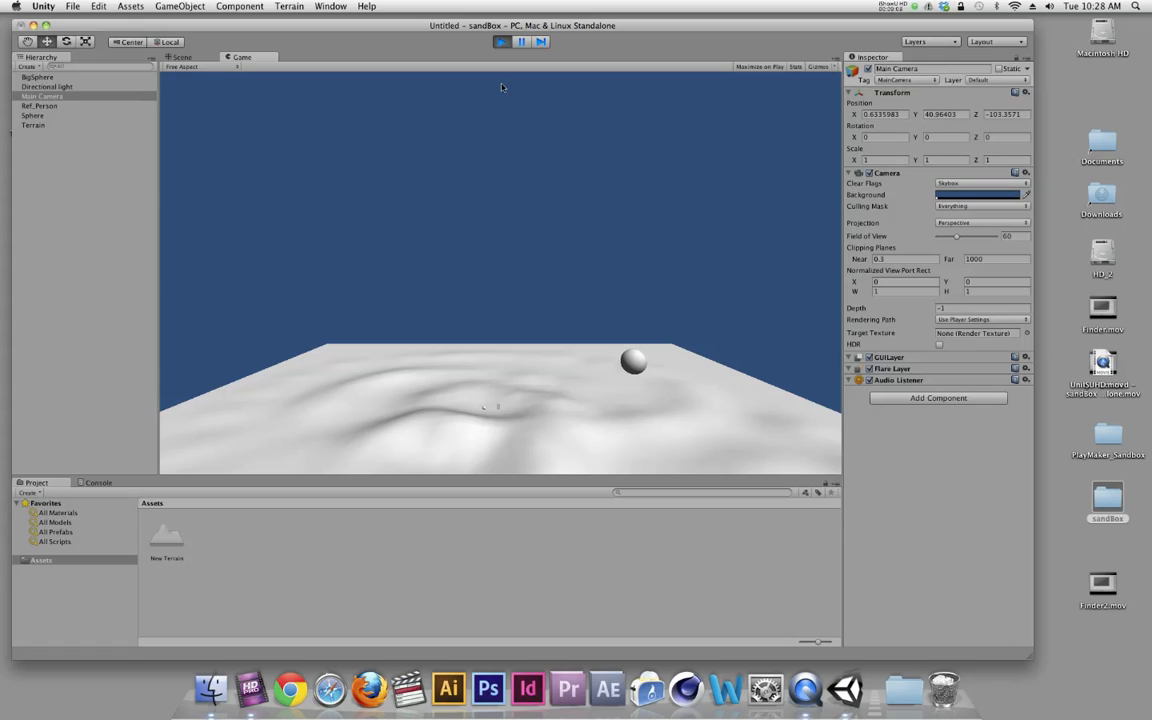
pyautogui.click(501, 42)
pyautogui.click(501, 42)
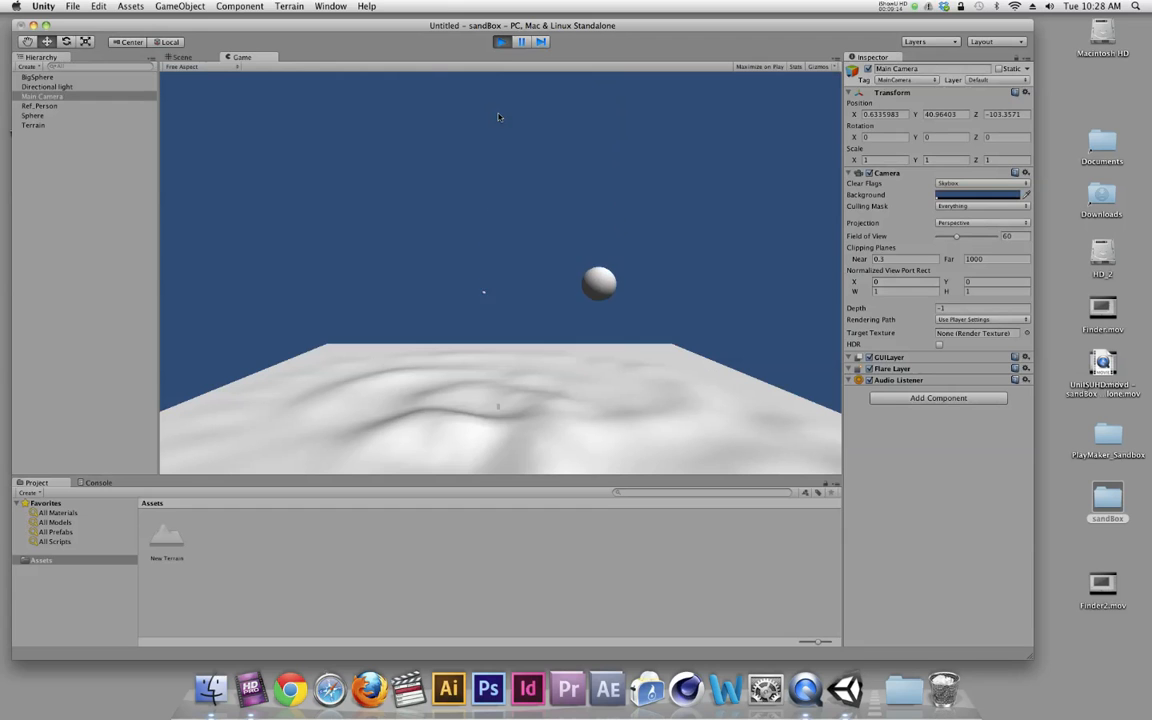
pyautogui.click(501, 42)
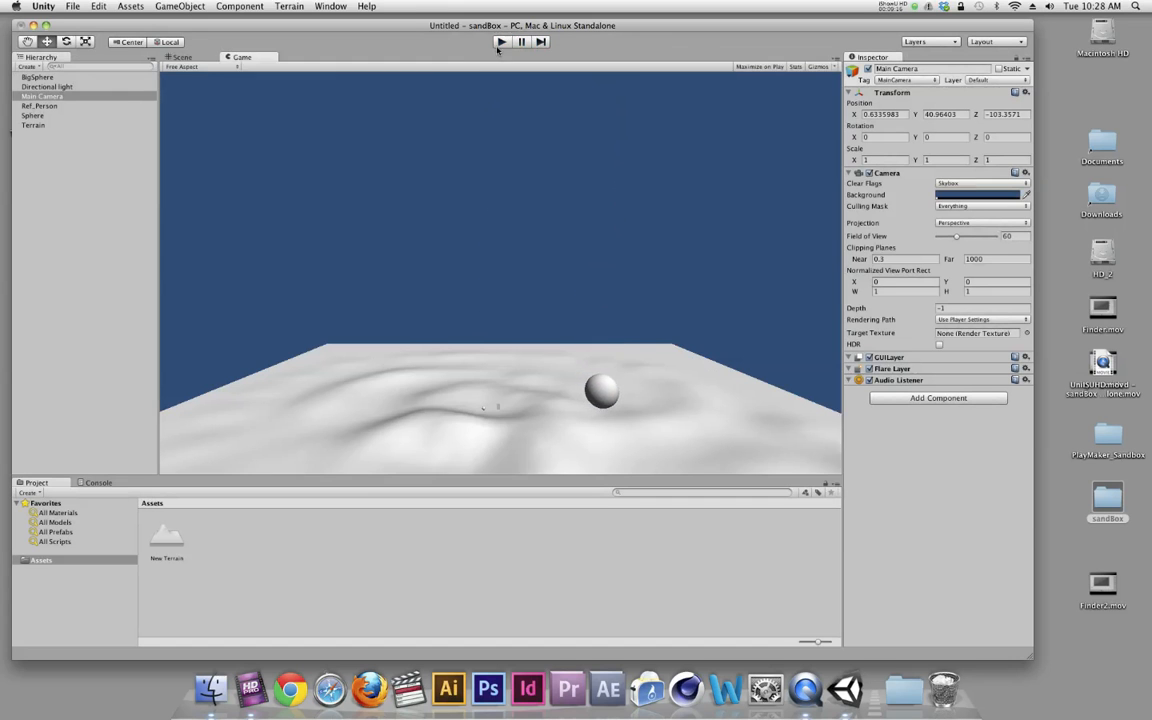
# Step: Create a cube scaled to X 10, Y 100 and Z 10, and move it down onto the terrain at about Y 48.5 and Z -15.8
pyautogui.click(157, 6)
pyautogui.moveTo(157, 33)
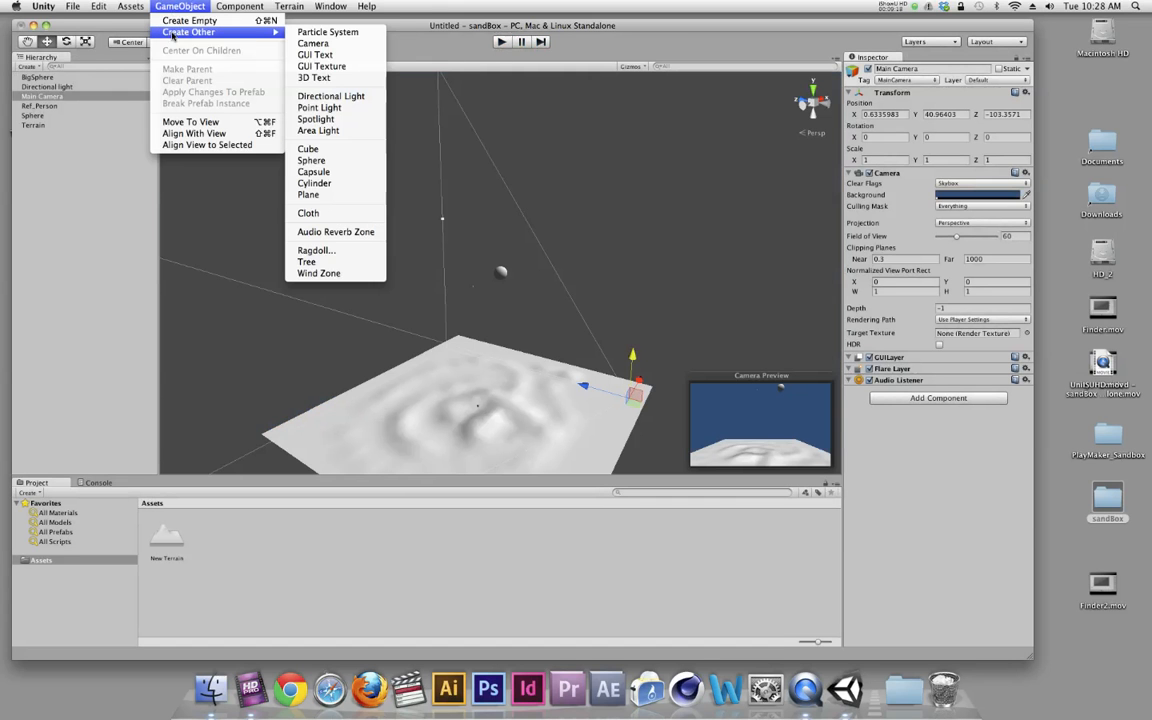
pyautogui.click(339, 151)
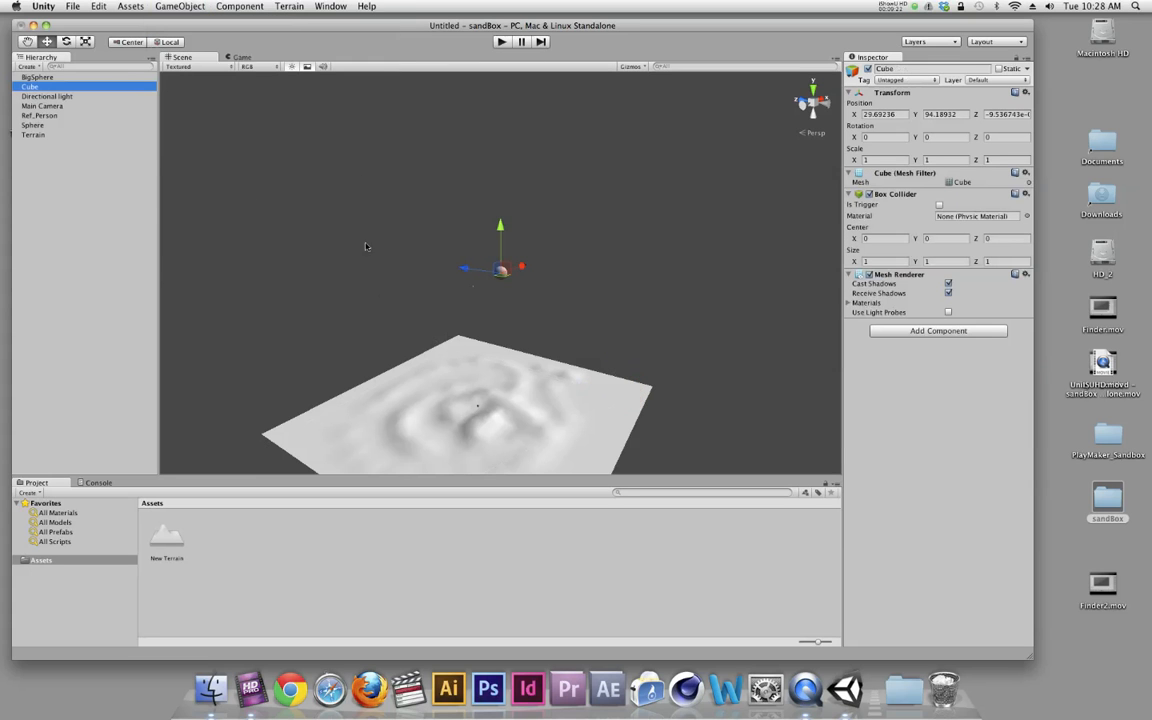
pyautogui.click(880, 160)
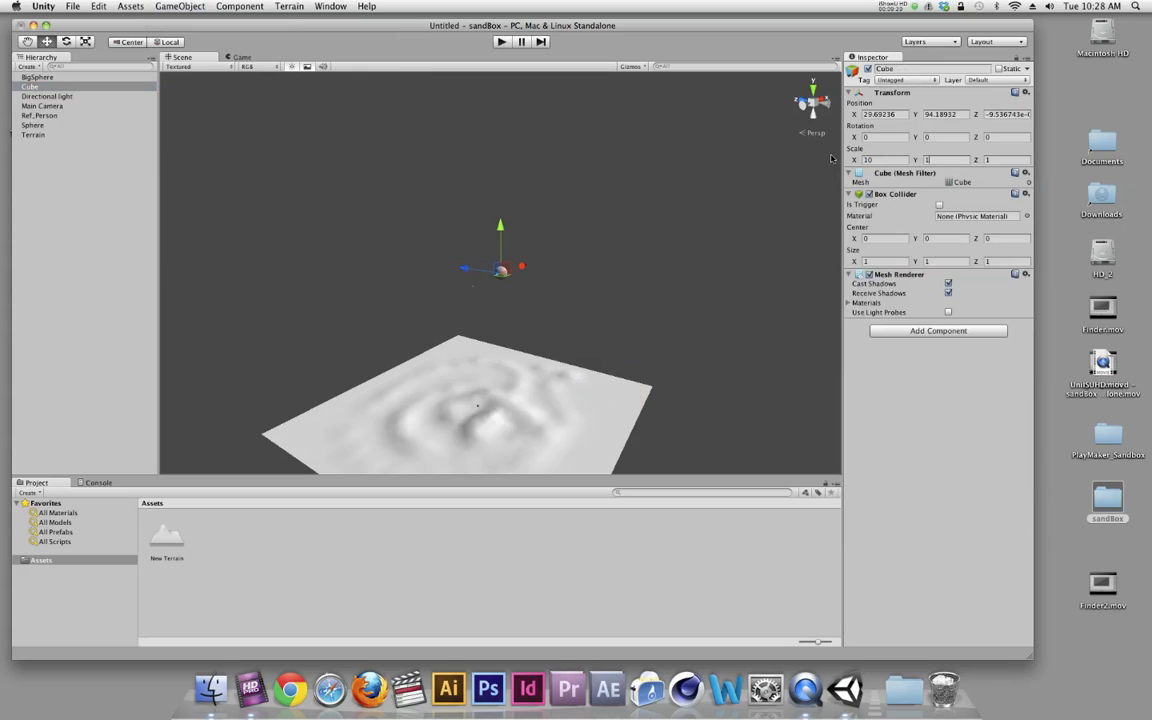
pyautogui.write('00')
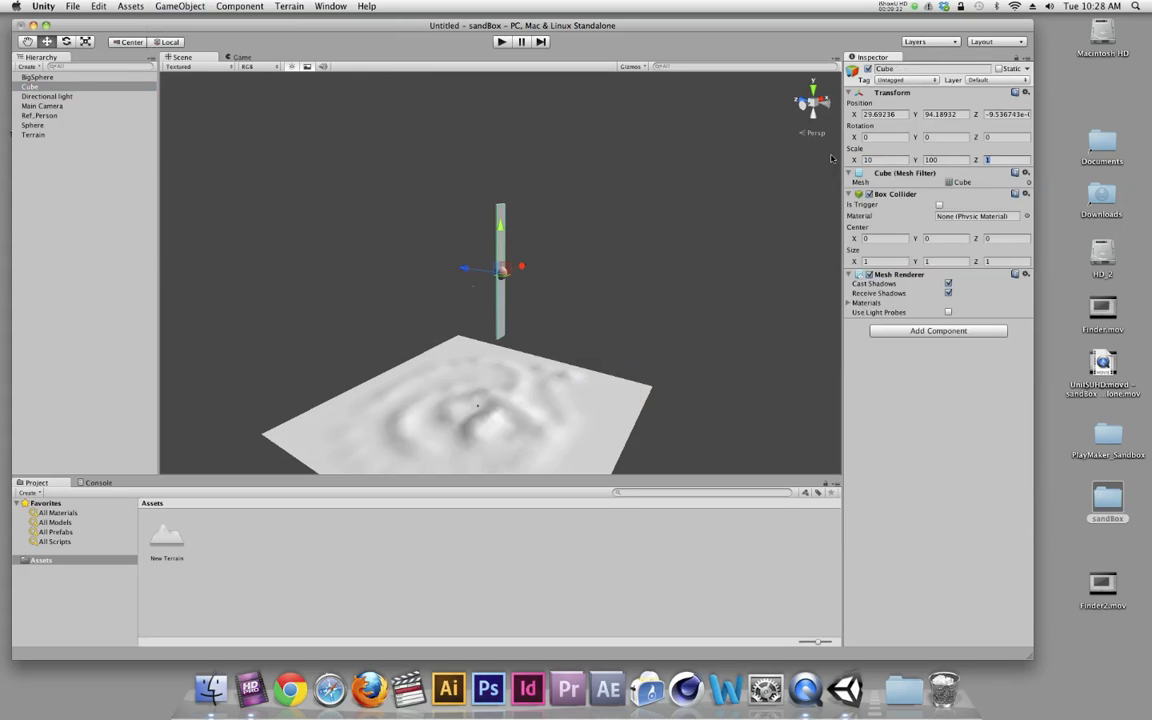
pyautogui.write('10')
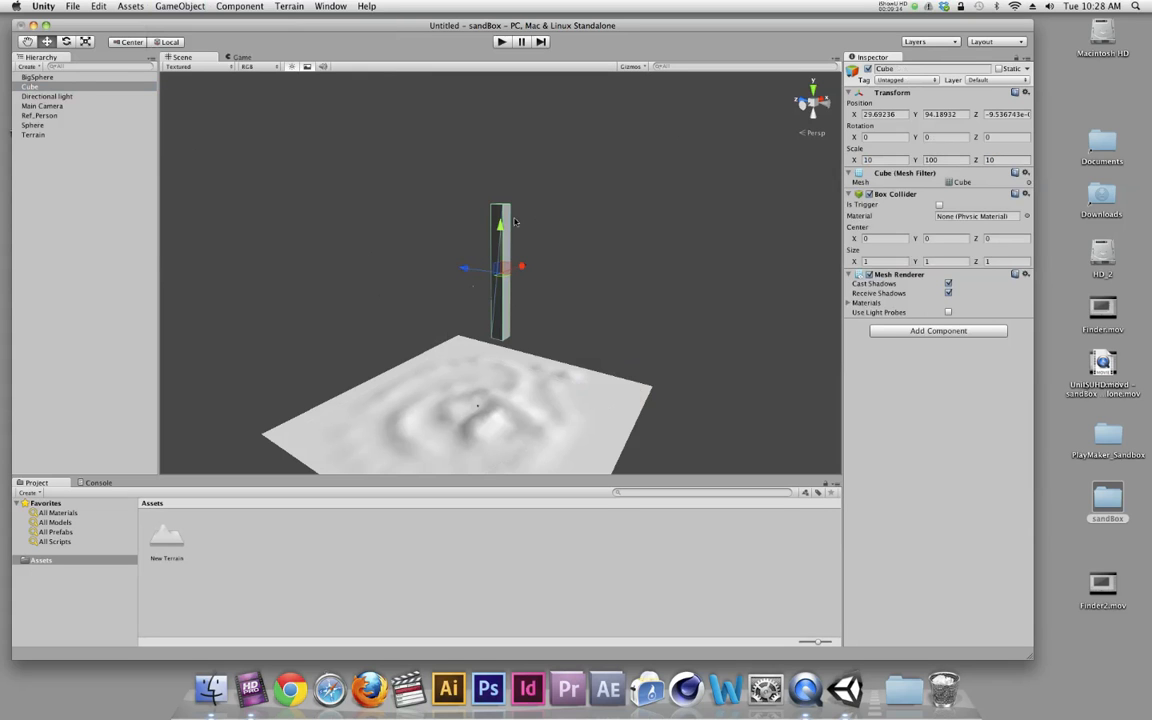
pyautogui.moveTo(499, 225); pyautogui.dragTo(487, 334)
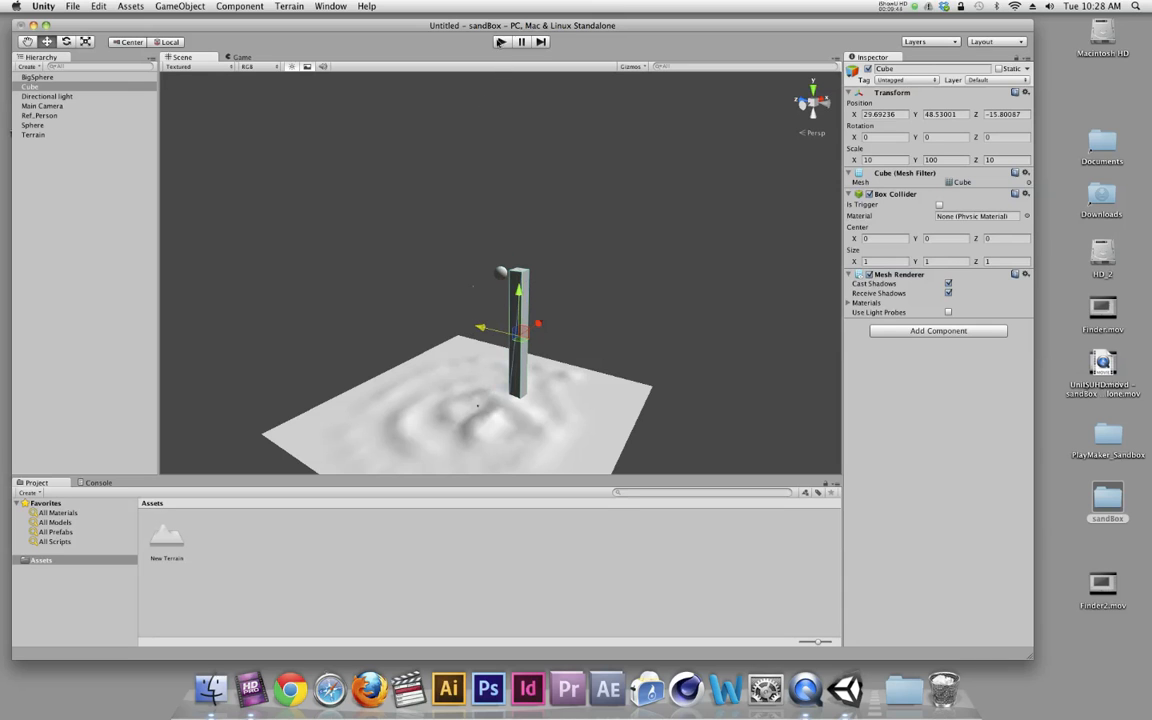
# Step: Run the scene to watch the spheres fall around the tall cube pillar, and stop play mode
pyautogui.click(500, 42)
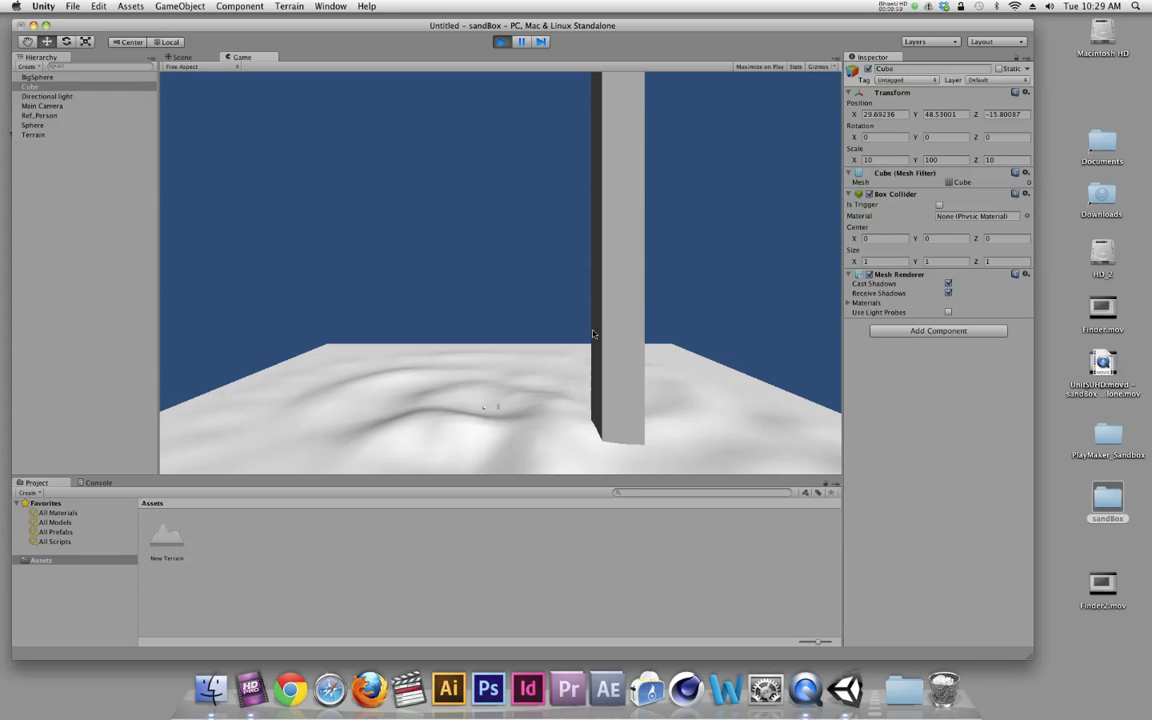
pyautogui.press('super+p')
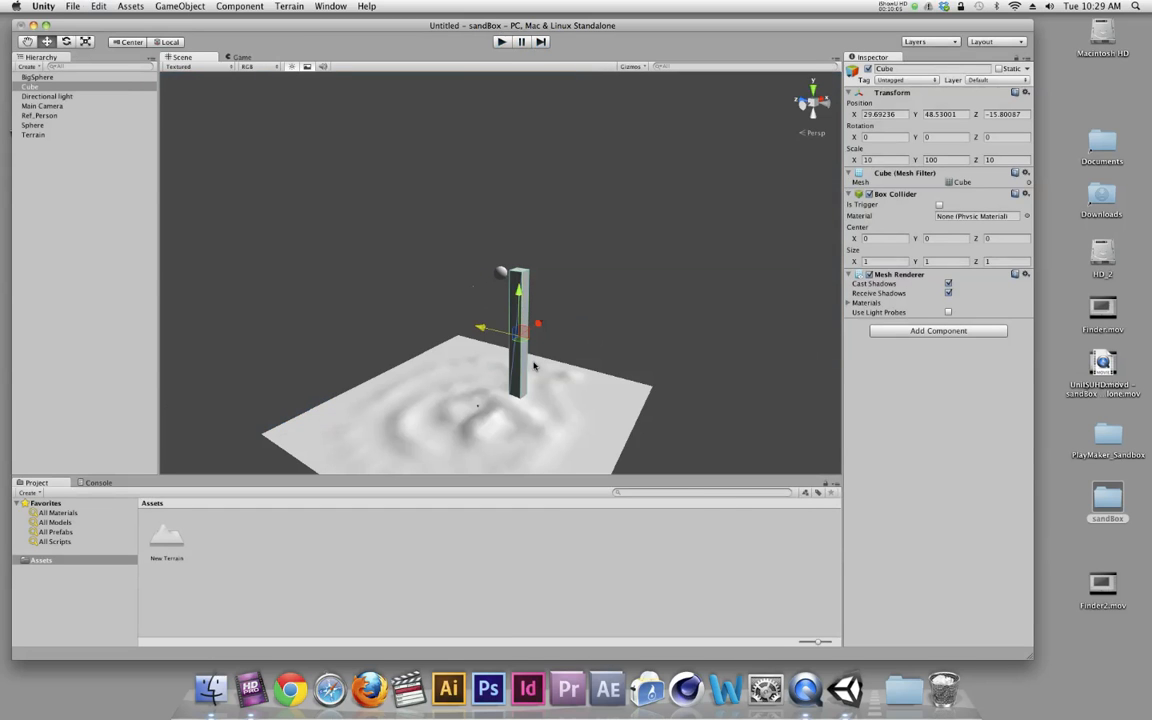
# Step: Disable the Cube's Mesh Renderer while keeping its Box Collider on, and test BigSphere against the invisible pillar in play mode
pyautogui.keyDown('alt'); pyautogui.moveTo(534, 366); pyautogui.dragTo(524, 370); pyautogui.keyUp('alt')
pyautogui.keyDown('alt'); pyautogui.moveTo(493, 336); pyautogui.dragTo(448, 312); pyautogui.keyUp('alt')
pyautogui.click(40, 86)
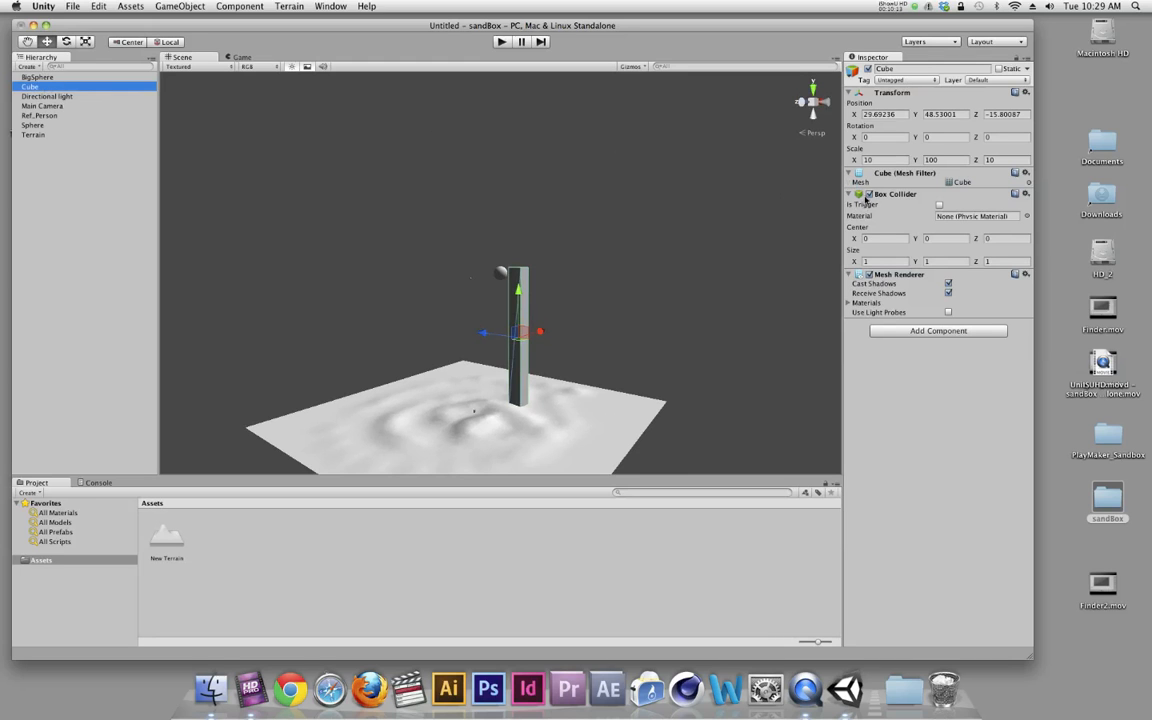
pyautogui.click(869, 195)
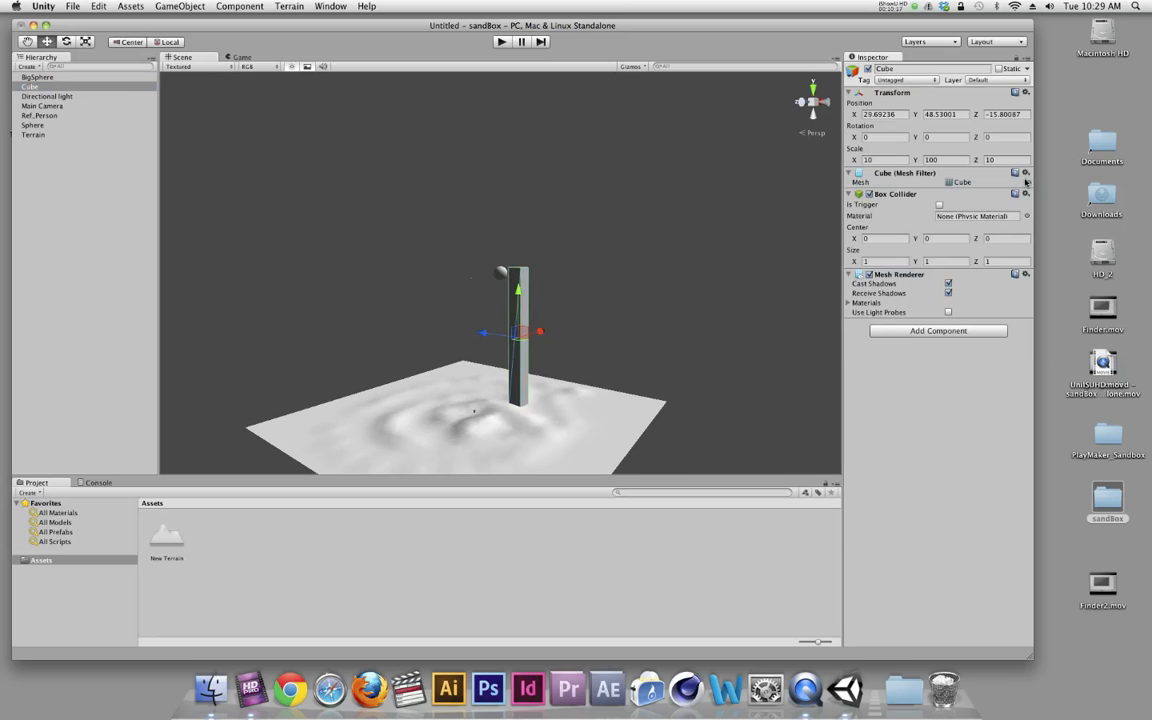
pyautogui.click(869, 274)
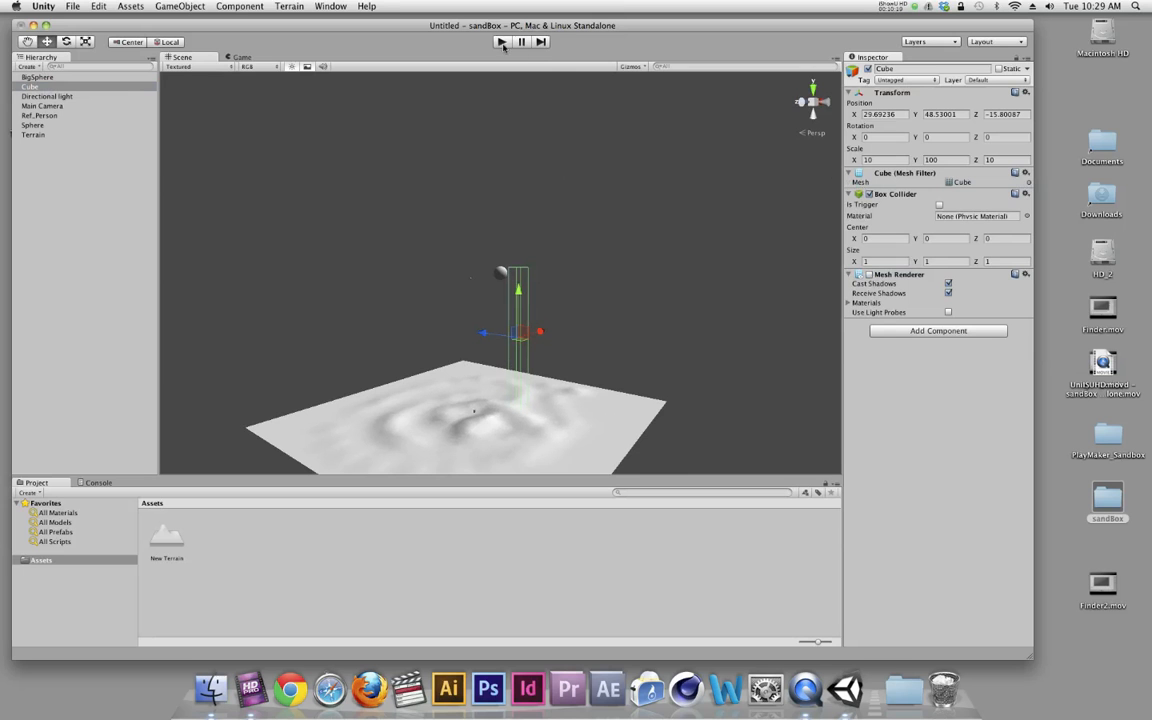
pyautogui.press('super+p')
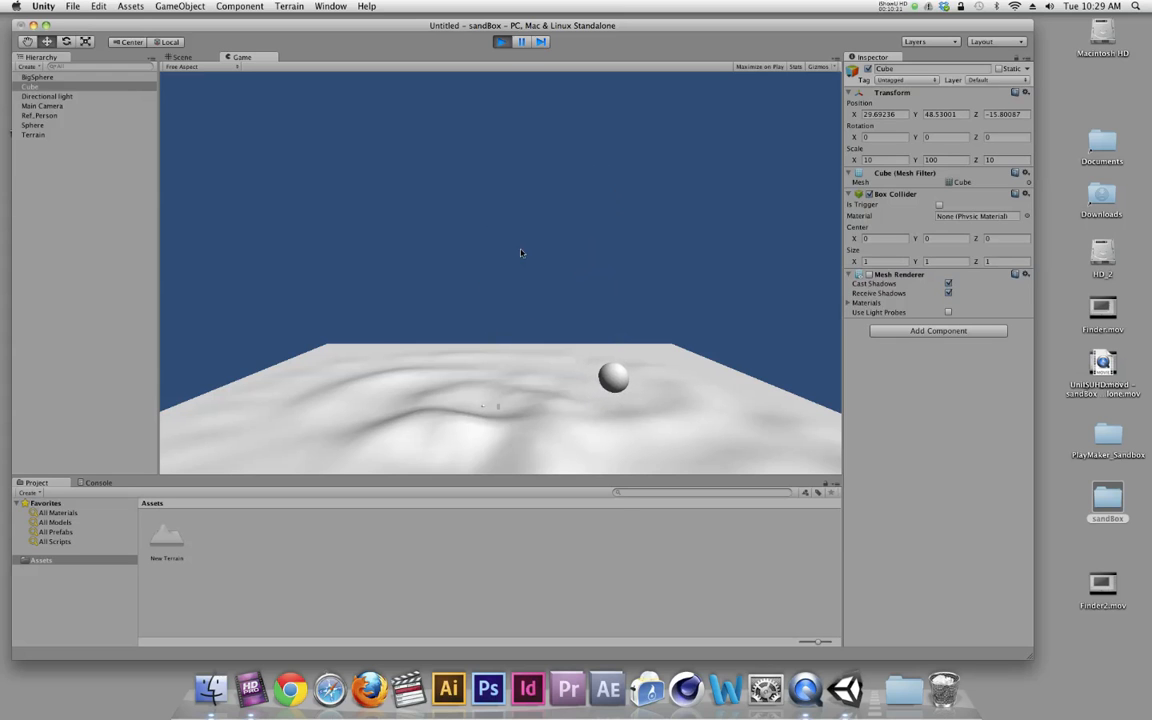
pyautogui.press('super+p')
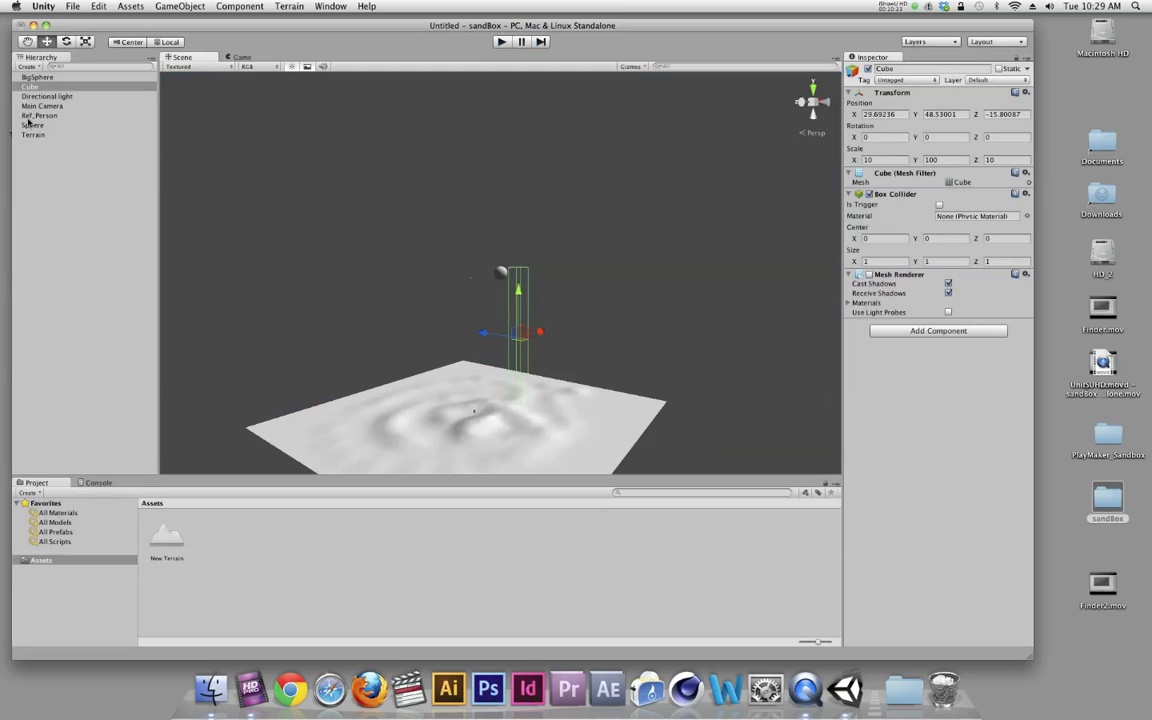
# Step: Re-enable the Cube's Mesh Renderer, collapse that component's settings, and run the scene with the pillar rendered again
pyautogui.click(31, 87)
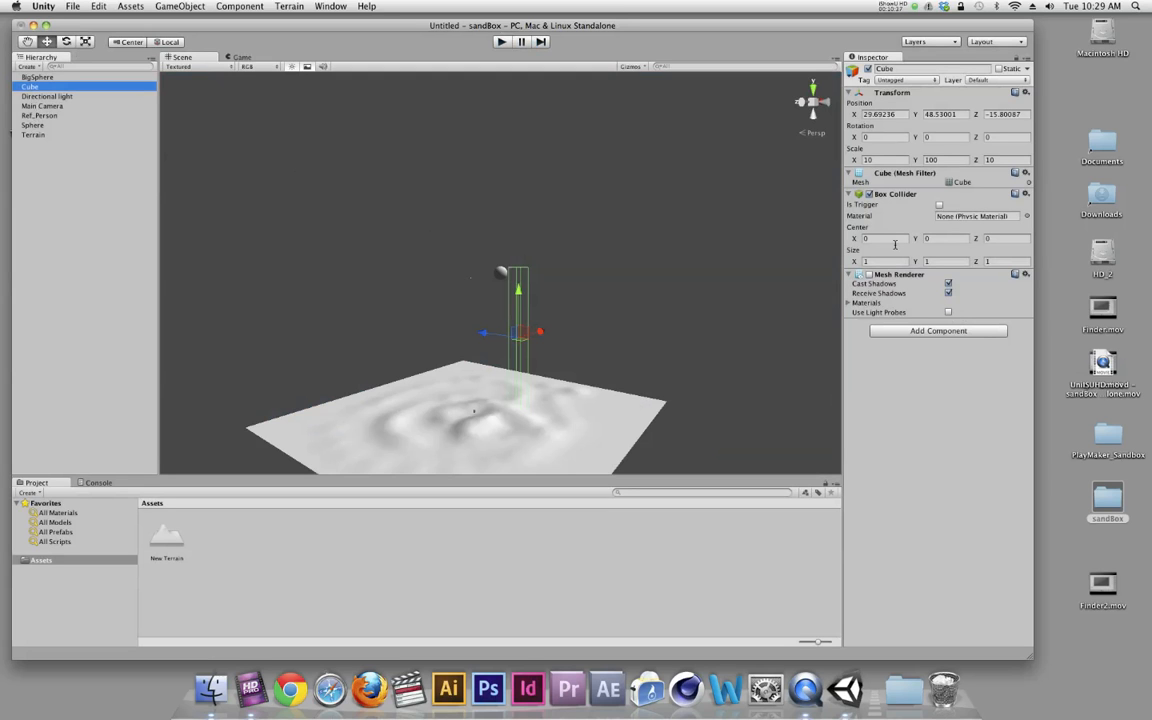
pyautogui.click(879, 276)
pyautogui.click(879, 276)
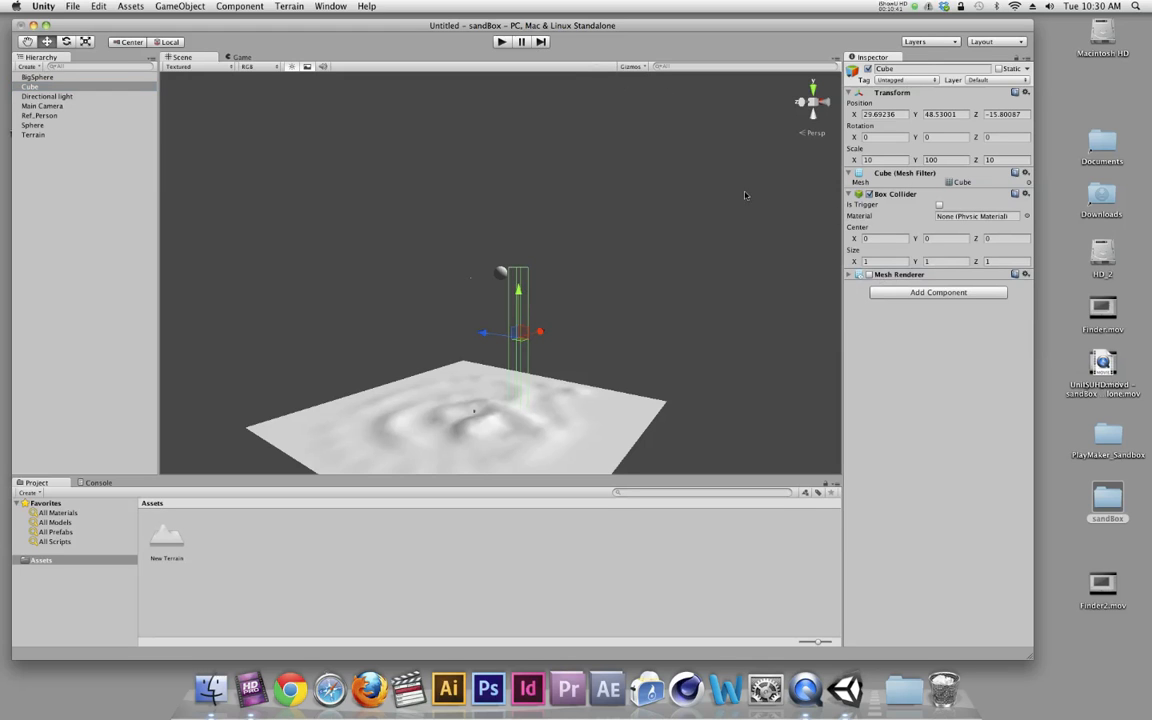
pyautogui.click(501, 42)
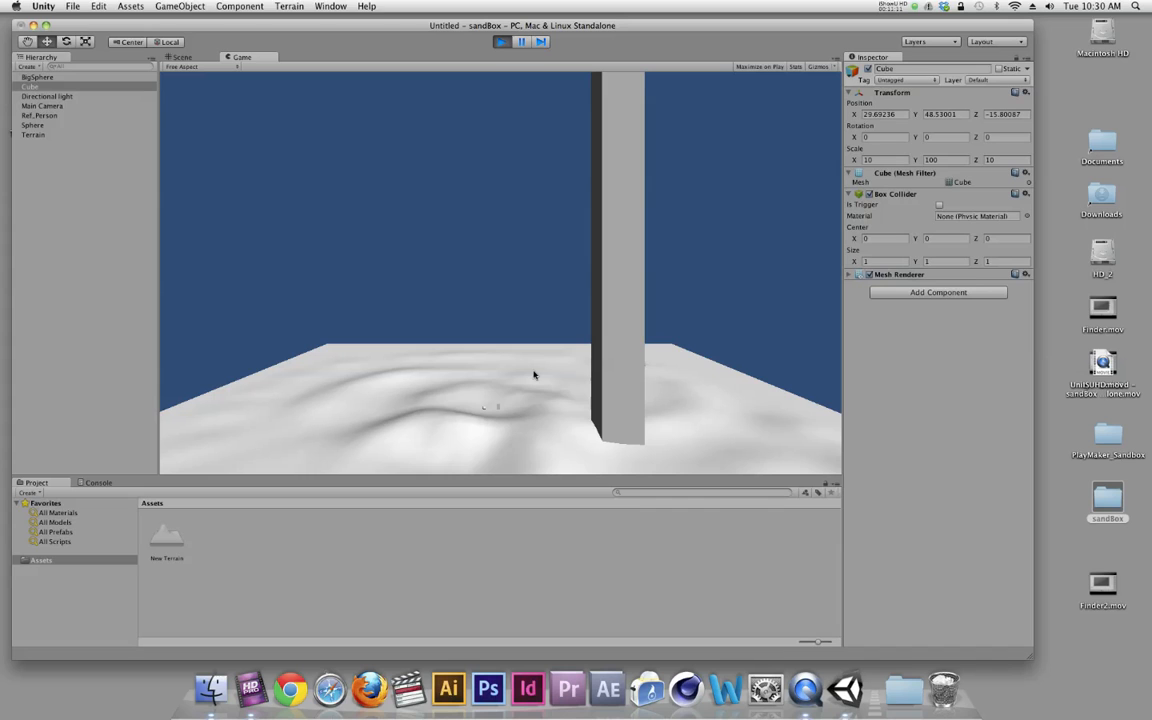
pyautogui.press('alt')
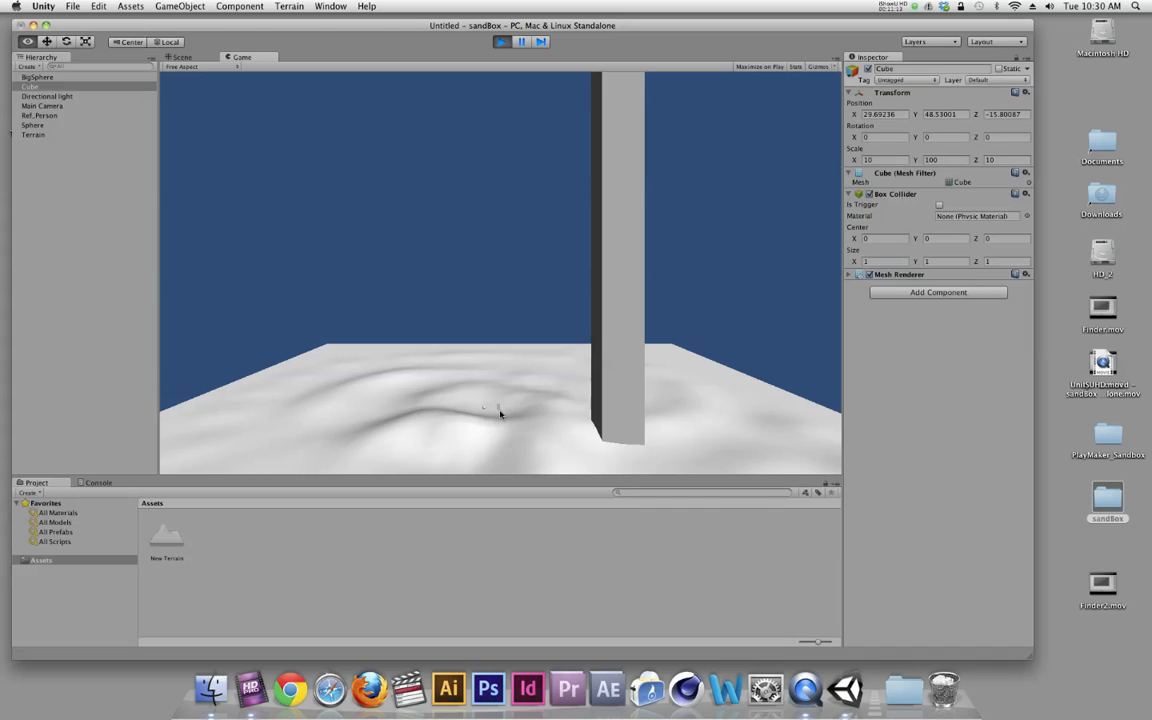